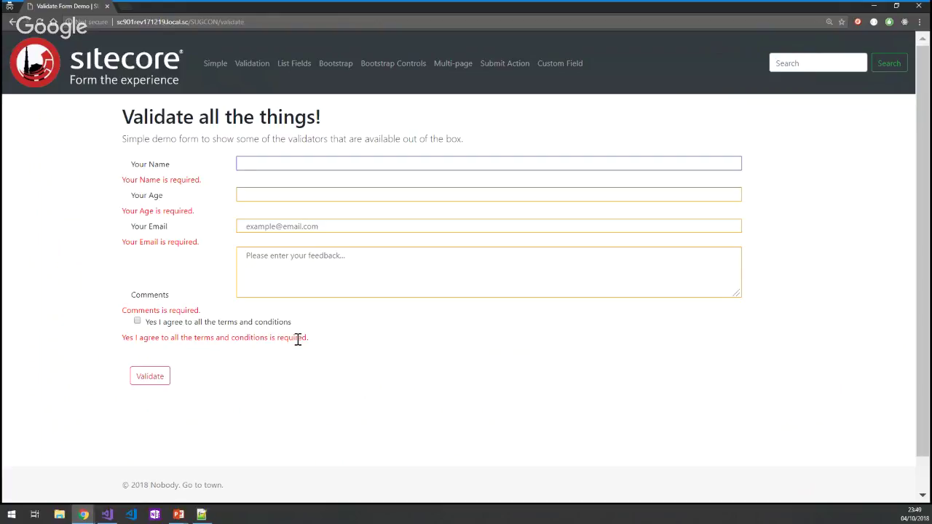
Autofill the name and email from a saved entry, enter age 25 and comment 'PLease give'.
{"action": "left_click", "coordinate": [255, 161]}
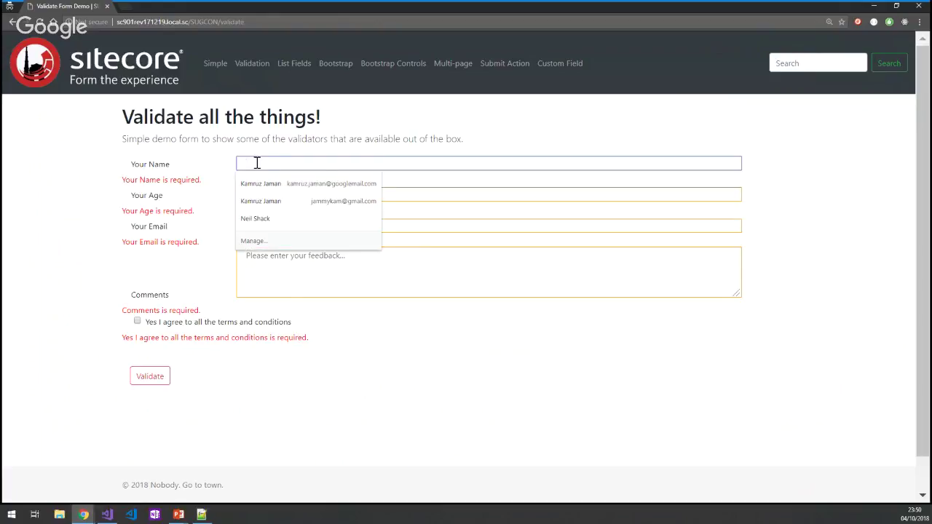
{"action": "left_click", "coordinate": [263, 178]}
{"action": "left_click", "coordinate": [259, 183]}
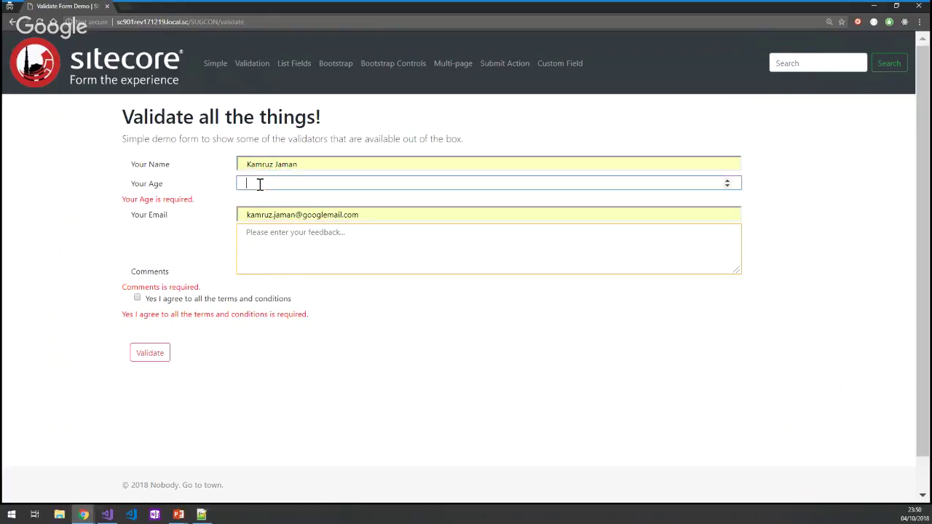
{"action": "left_click", "coordinate": [726, 180]}
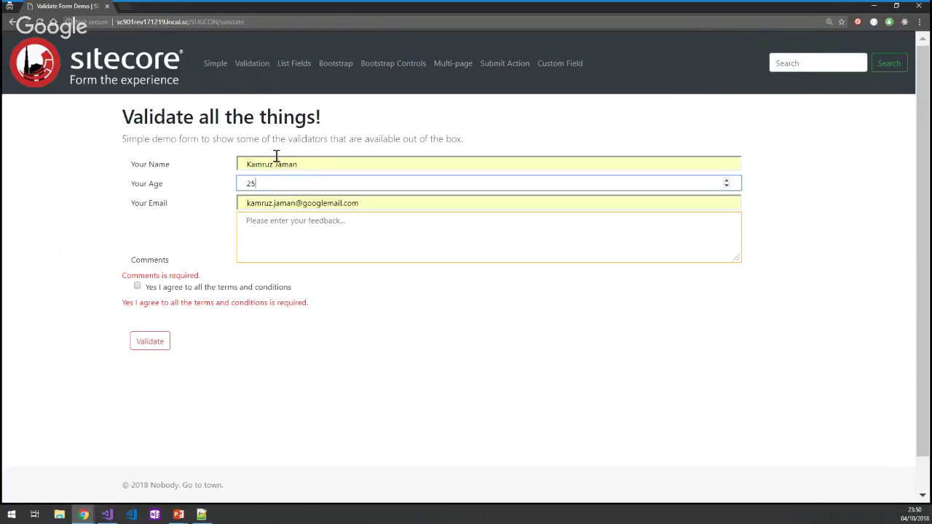
{"action": "left_click", "coordinate": [286, 240]}
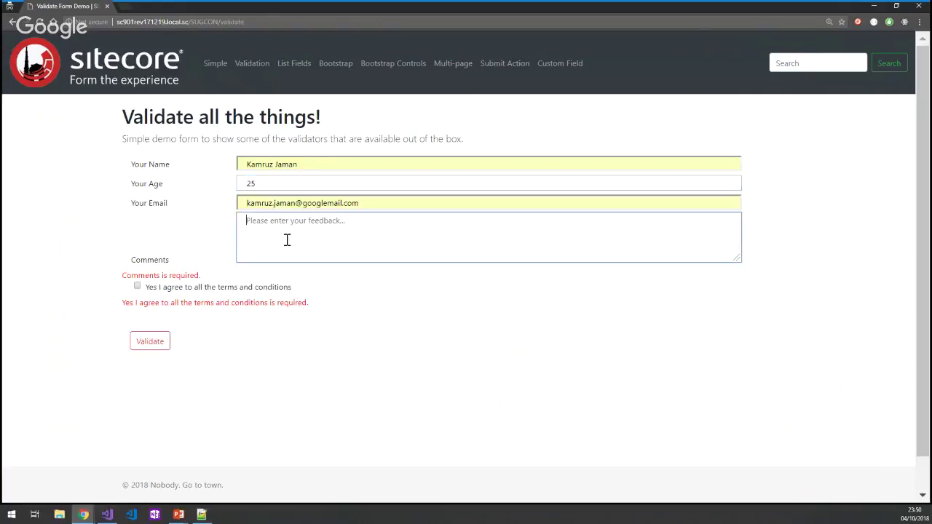
{"action": "type", "text": "PLease give me money"}
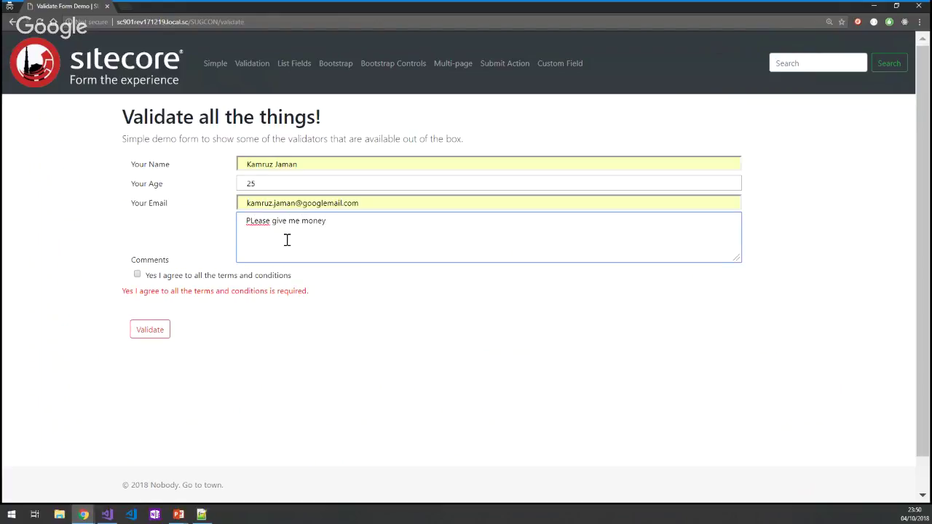
Accept the terms and conditions and submit the form to reach the Thanks page.
{"action": "left_click", "coordinate": [188, 278]}
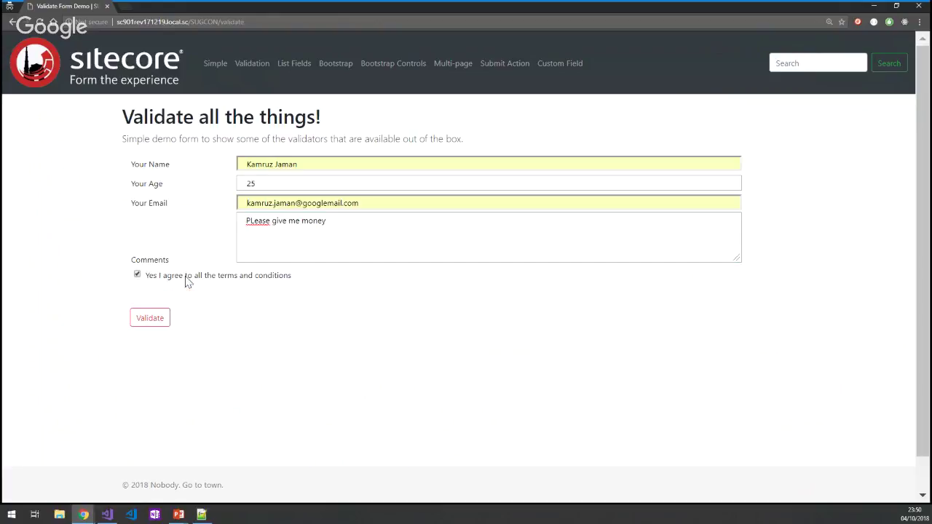
{"action": "left_click", "coordinate": [150, 318]}
{"action": "left_click_drag", "start_coordinate": [221, 22], "coordinate": [287, 45]}
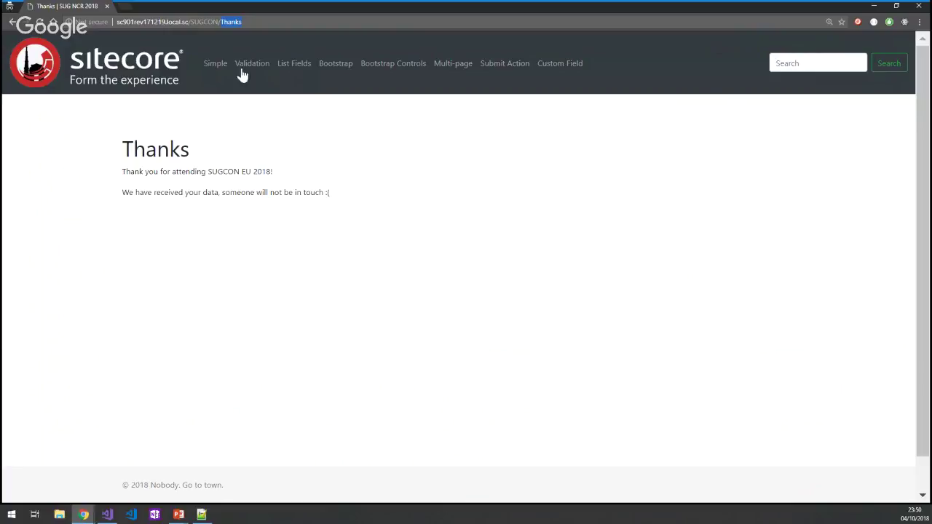
Go to the List Fields demo page and choose Netherlands in the country dropdown.
{"action": "left_click", "coordinate": [289, 67]}
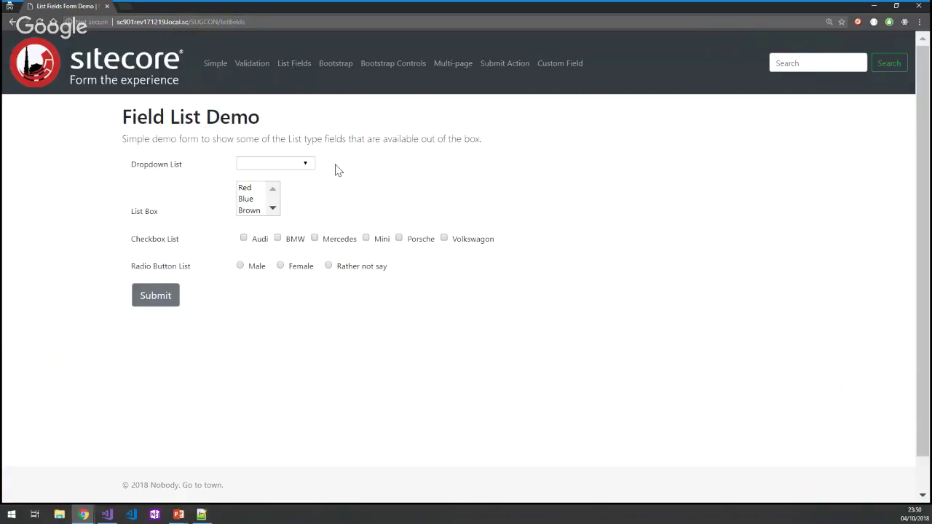
{"action": "left_click", "coordinate": [306, 165]}
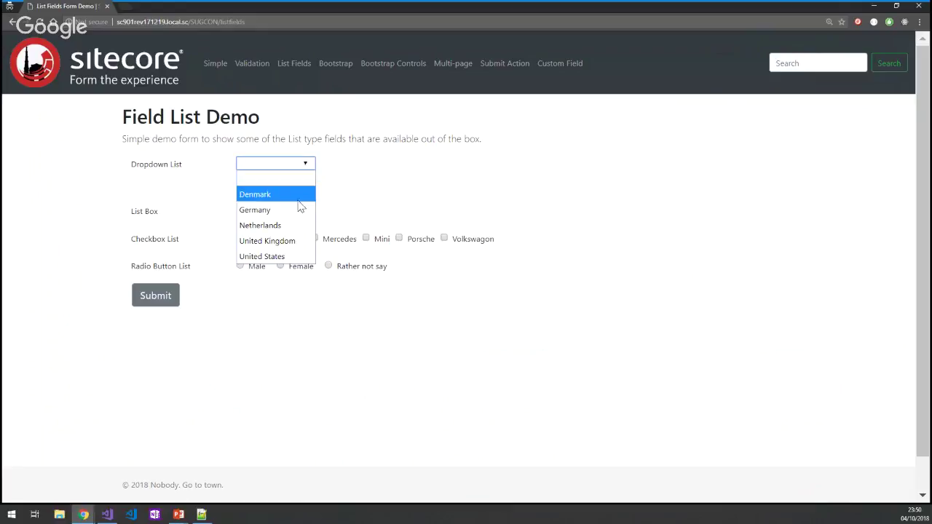
{"action": "left_click", "coordinate": [386, 204]}
{"action": "left_click", "coordinate": [302, 165]}
{"action": "left_click", "coordinate": [285, 225]}
Pick Red, Blue and Brown in the list box and tick the Audi and BMW checkboxes.
{"action": "left_click", "coordinate": [247, 187]}
{"action": "left_click", "coordinate": [252, 200]}
{"action": "left_click", "coordinate": [249, 210]}
{"action": "left_click", "coordinate": [272, 209]}
{"action": "left_click", "coordinate": [272, 209]}
{"action": "left_click", "coordinate": [378, 206]}
{"action": "left_click", "coordinate": [278, 239]}
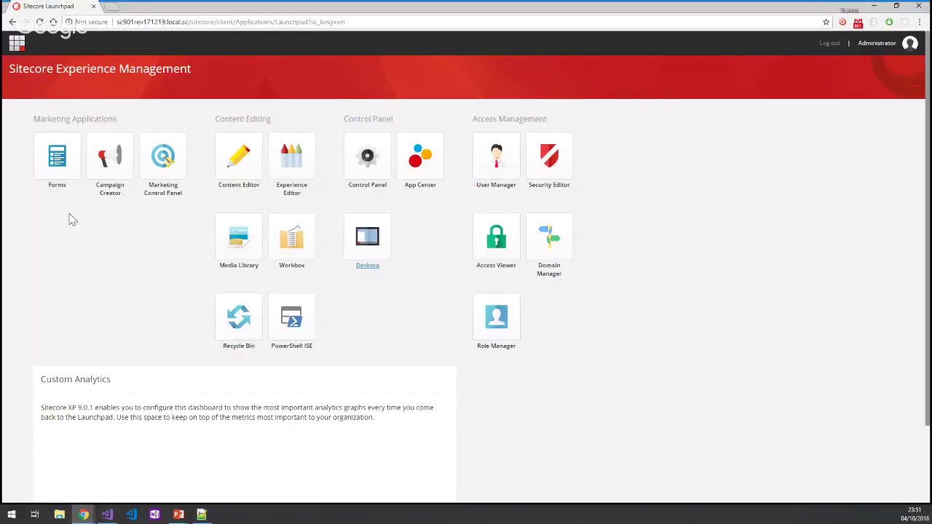
From the Launchpad open the Forms app and load the Simple Demo Form, selecting its title.
{"action": "left_click", "coordinate": [62, 165]}
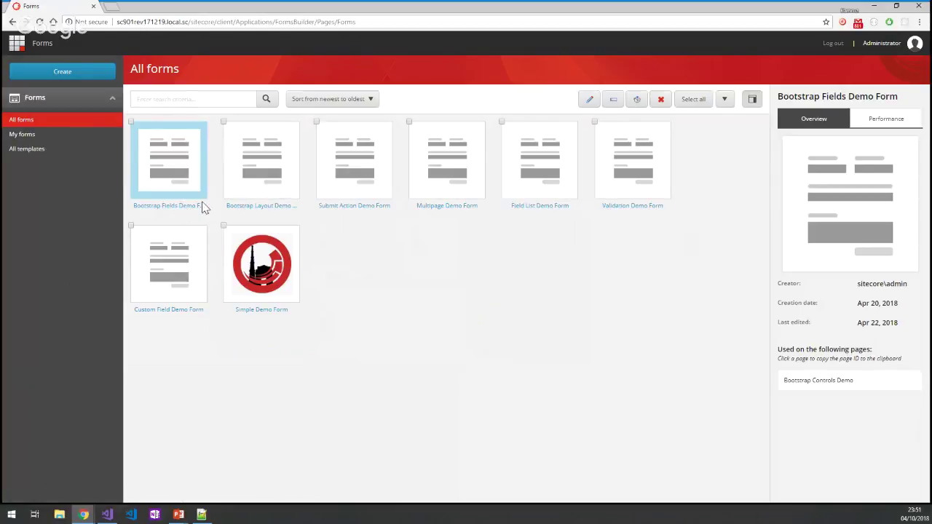
{"action": "left_click", "coordinate": [261, 311]}
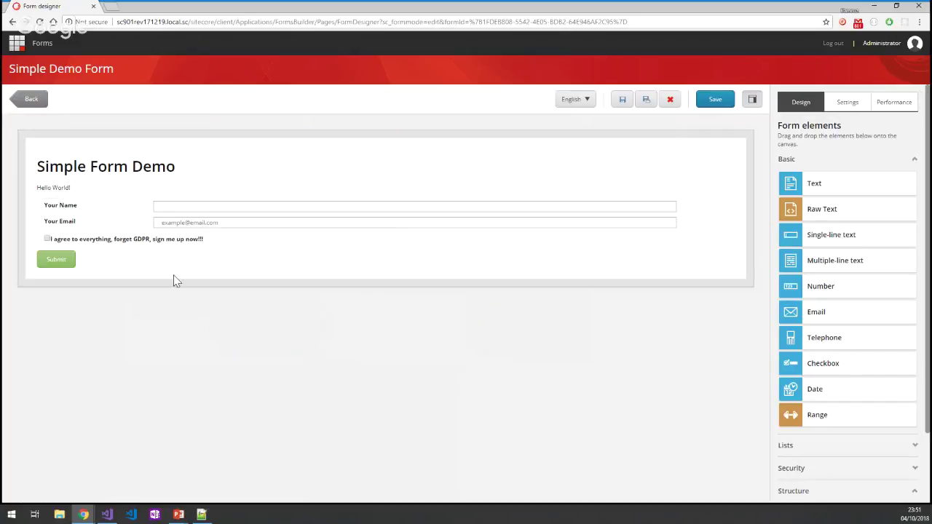
{"action": "left_click", "coordinate": [116, 167]}
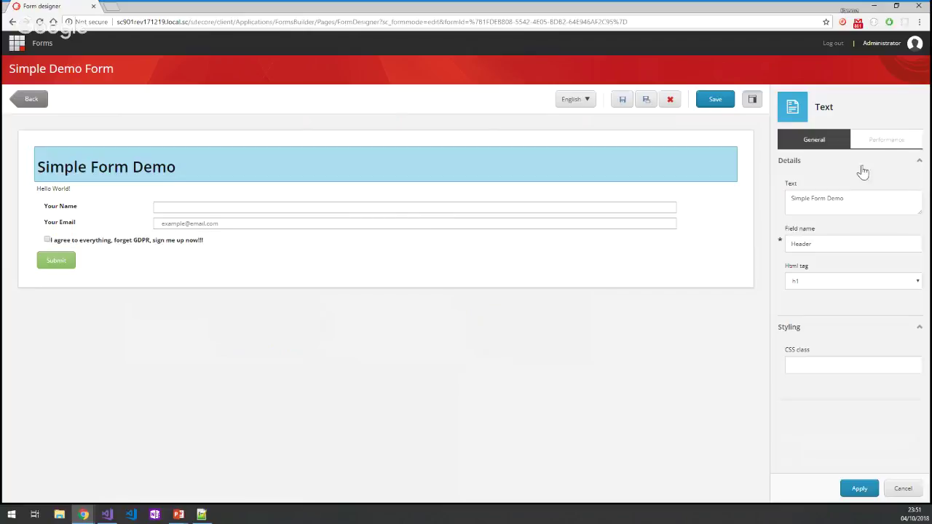
Review the Hello World! text, header HTML tag options, and the Your Name and Your Email fields.
{"action": "left_click", "coordinate": [90, 189]}
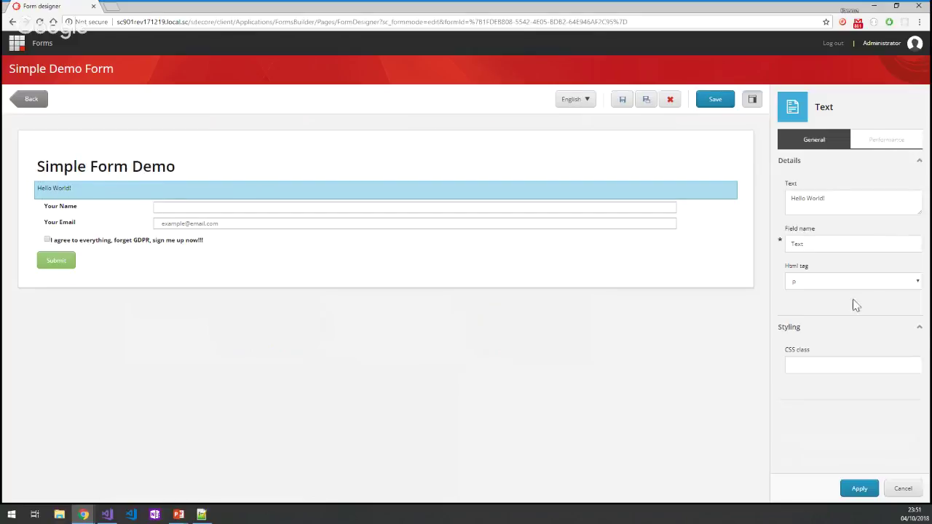
{"action": "left_click", "coordinate": [829, 284]}
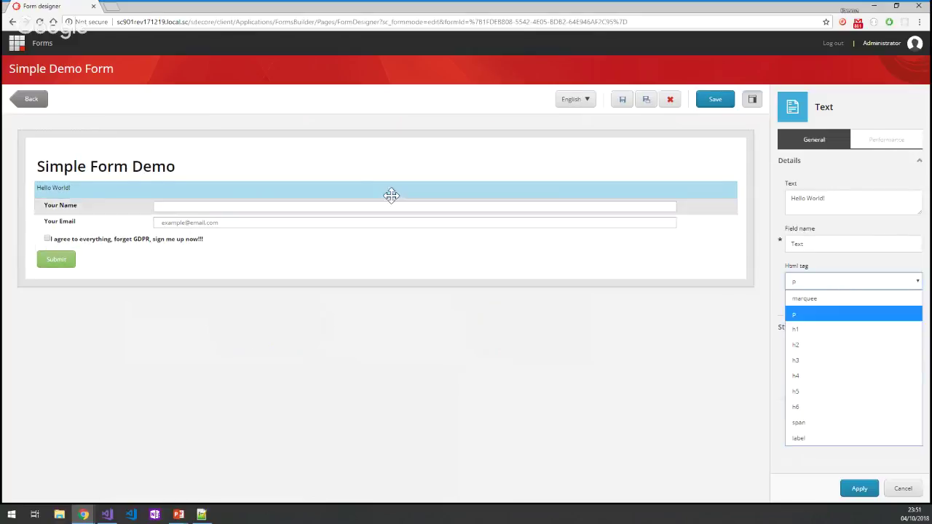
{"action": "left_click", "coordinate": [362, 168]}
{"action": "left_click", "coordinate": [361, 168]}
{"action": "left_click", "coordinate": [863, 290]}
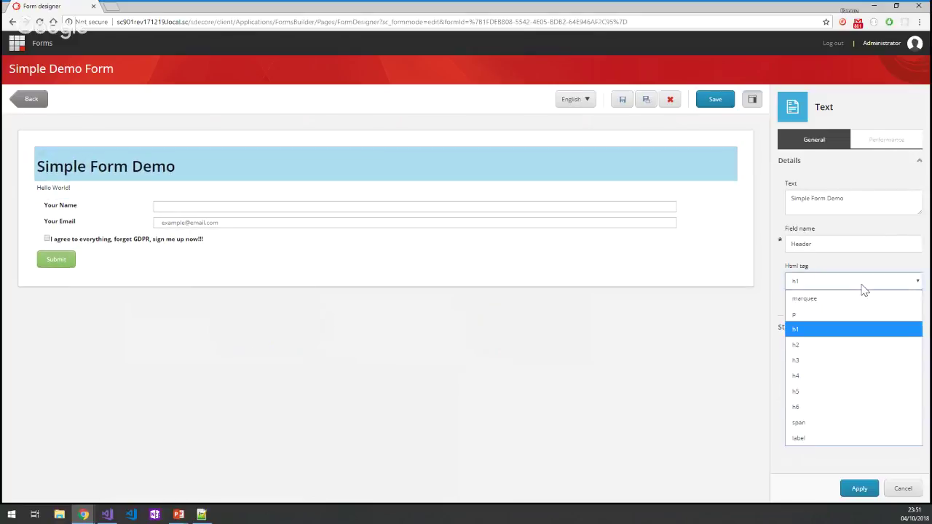
{"action": "left_click", "coordinate": [76, 209]}
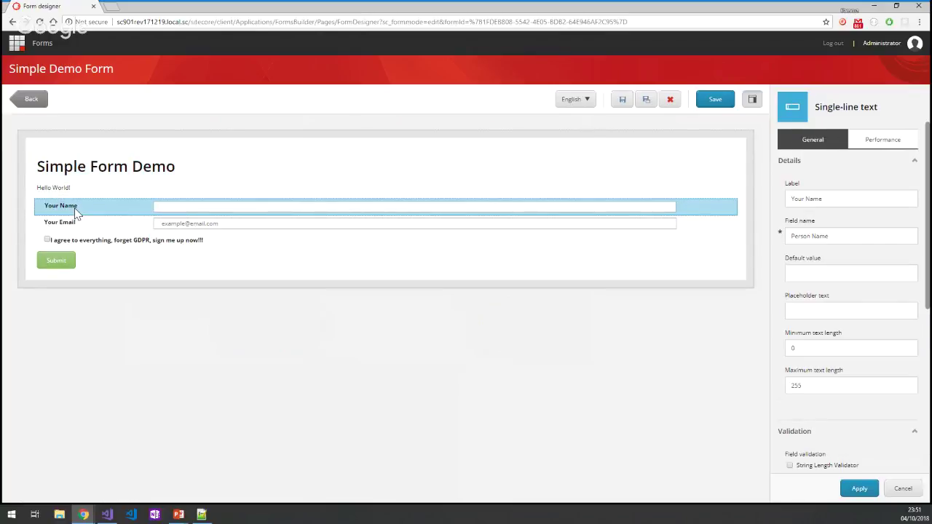
{"action": "left_click", "coordinate": [95, 225]}
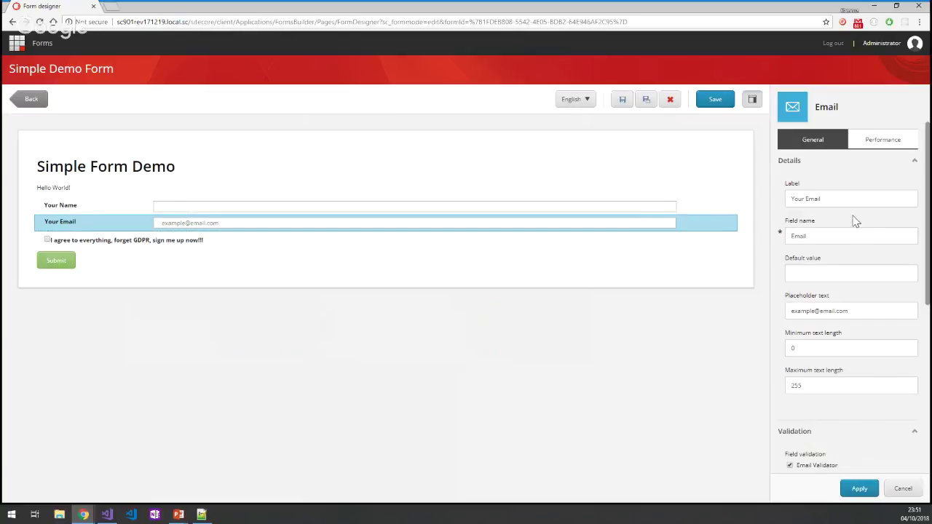
Inspect the Submit button's Save Data and Redirect to Page actions, cancel the page picker, return to All forms.
{"action": "left_click", "coordinate": [92, 259]}
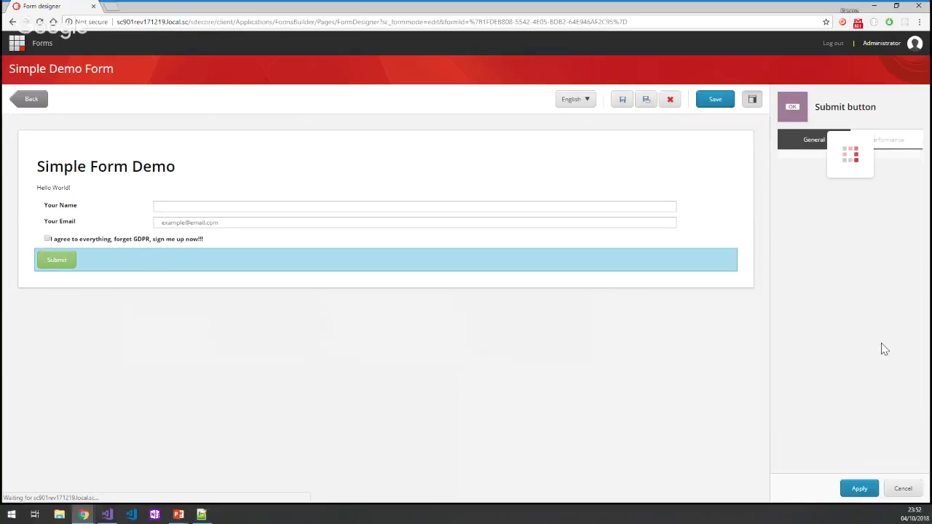
{"action": "scroll", "coordinate": [881, 347], "scroll_direction": "down", "scroll_amount": 2}
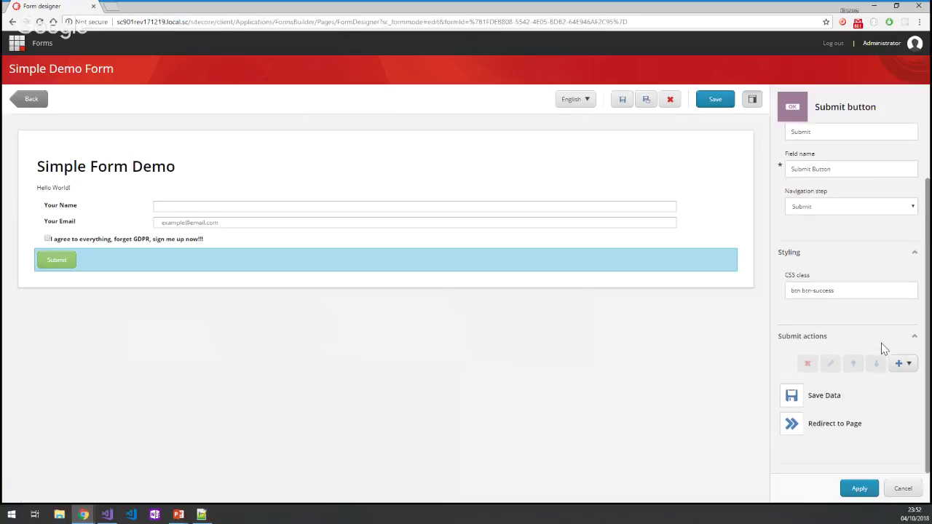
{"action": "left_click", "coordinate": [842, 406]}
{"action": "left_click", "coordinate": [842, 425]}
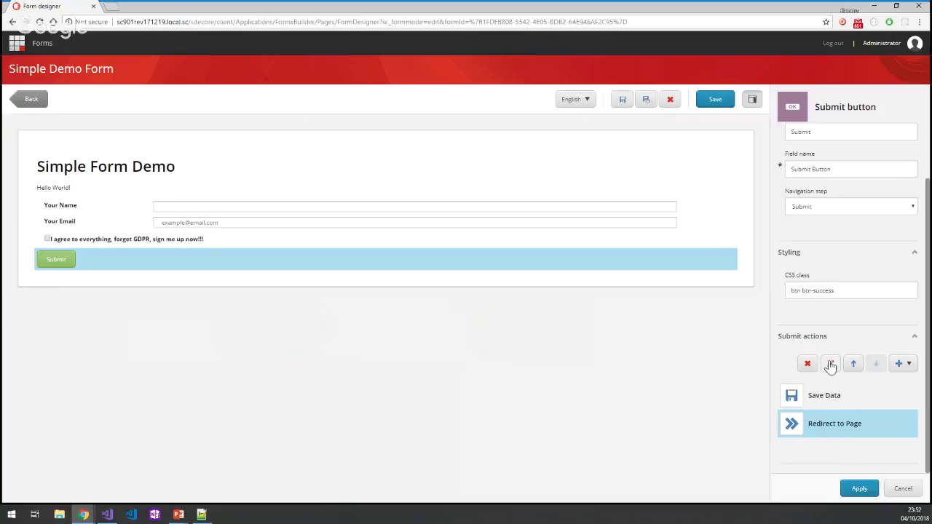
{"action": "left_click", "coordinate": [830, 364]}
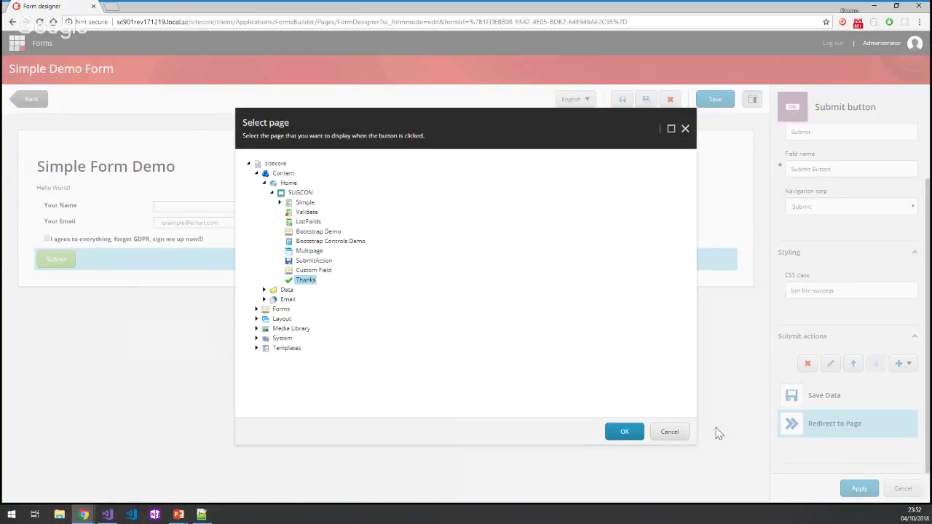
{"action": "left_click", "coordinate": [668, 433]}
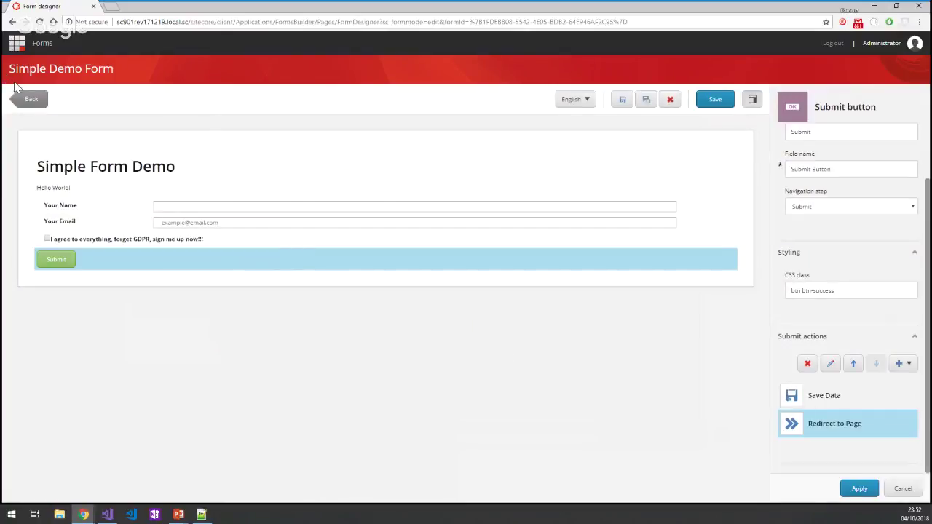
{"action": "left_click", "coordinate": [27, 100]}
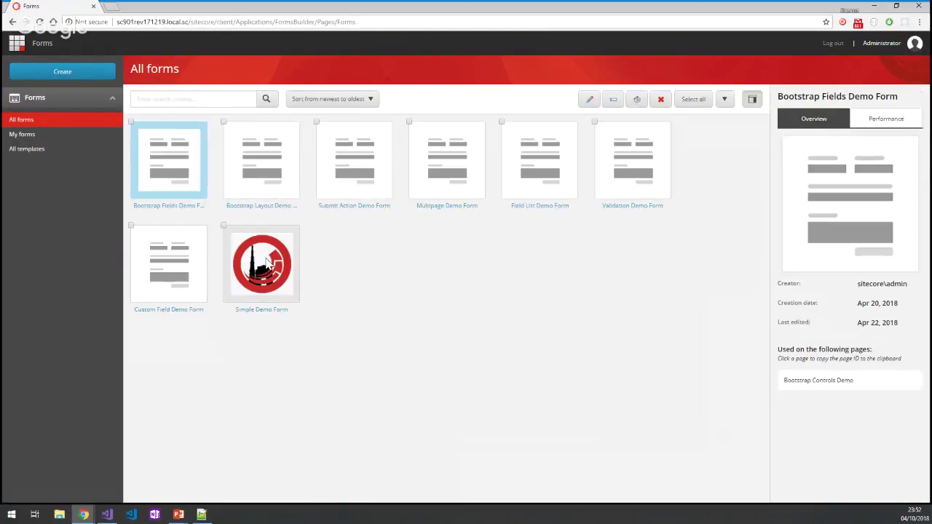
Open the Validation Demo Form, make Your Name mandatory and check its 255 maximum length.
{"action": "double_click", "coordinate": [639, 210]}
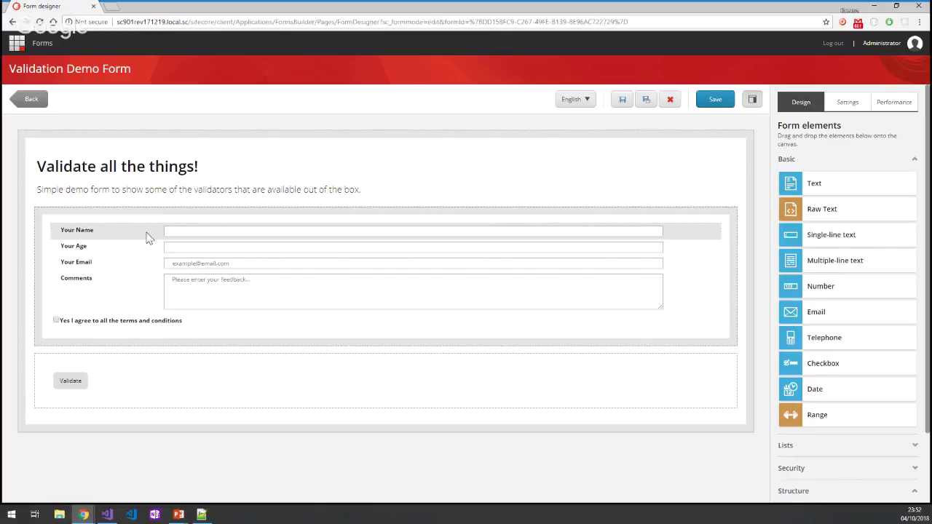
{"action": "left_click", "coordinate": [146, 231]}
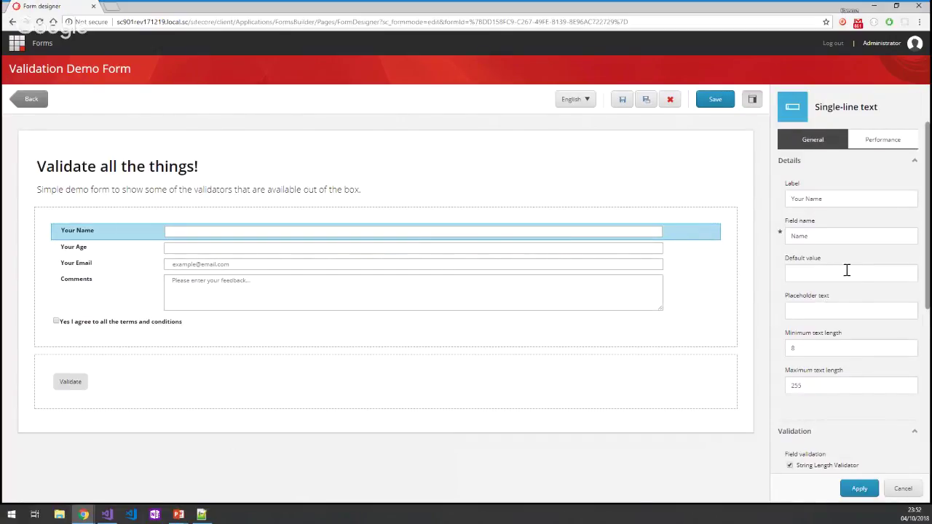
{"action": "scroll", "coordinate": [846, 270], "scroll_direction": "down", "scroll_amount": 3}
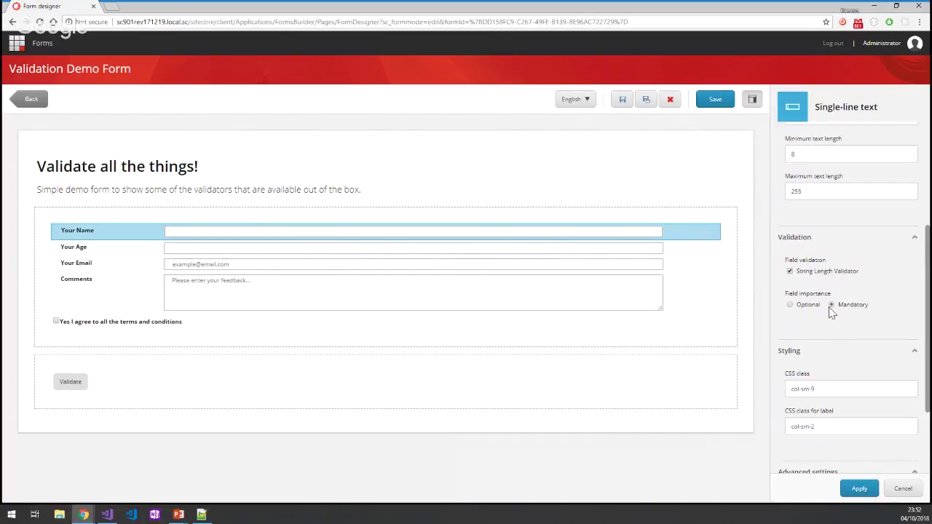
{"action": "left_click", "coordinate": [833, 305]}
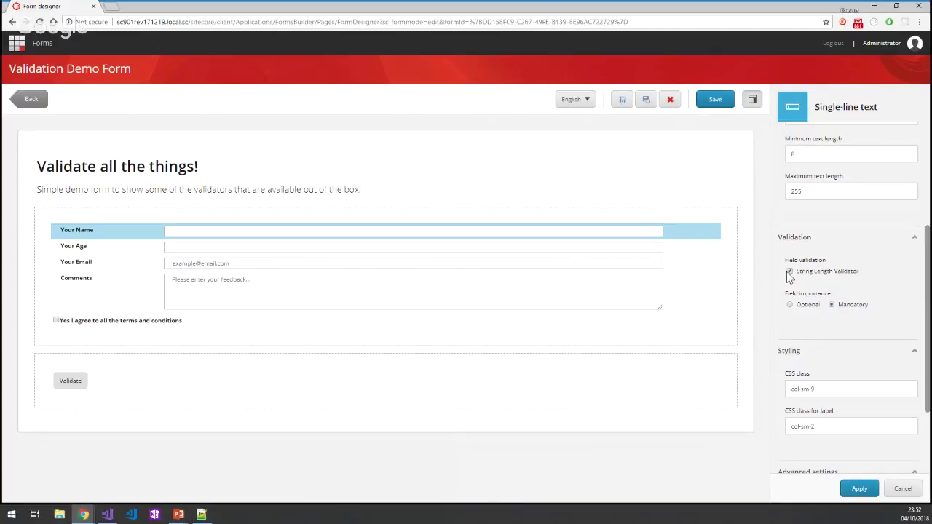
{"action": "left_click_drag", "start_coordinate": [841, 280], "coordinate": [849, 275]}
{"action": "left_click", "coordinate": [813, 154]}
{"action": "double_click", "coordinate": [813, 190]}
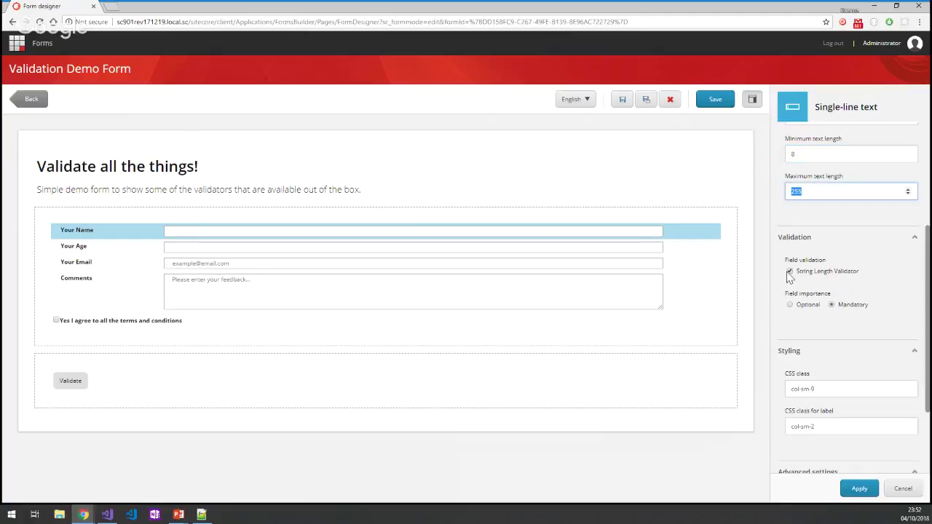
Inspect the Email field's Email and String Length validators, then close its settings panel.
{"action": "left_click", "coordinate": [211, 263]}
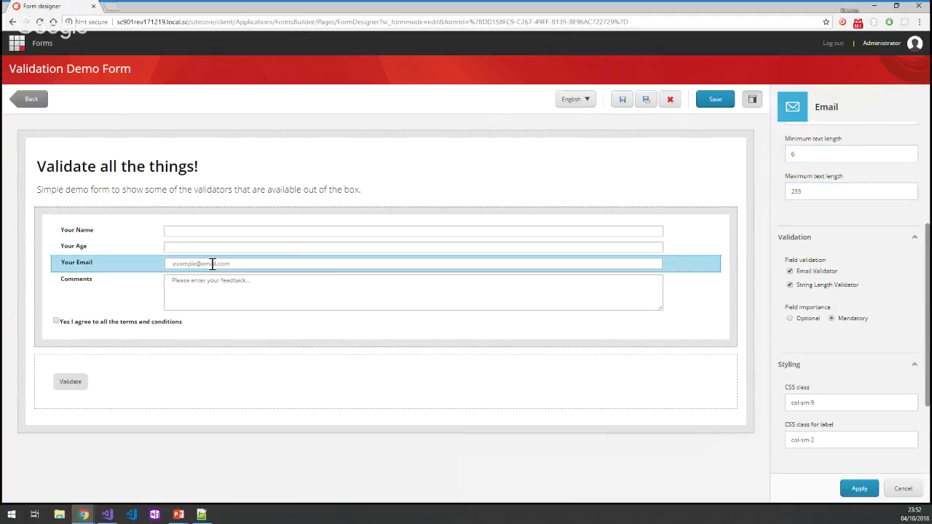
{"action": "scroll", "coordinate": [801, 273], "scroll_direction": "up", "scroll_amount": 4}
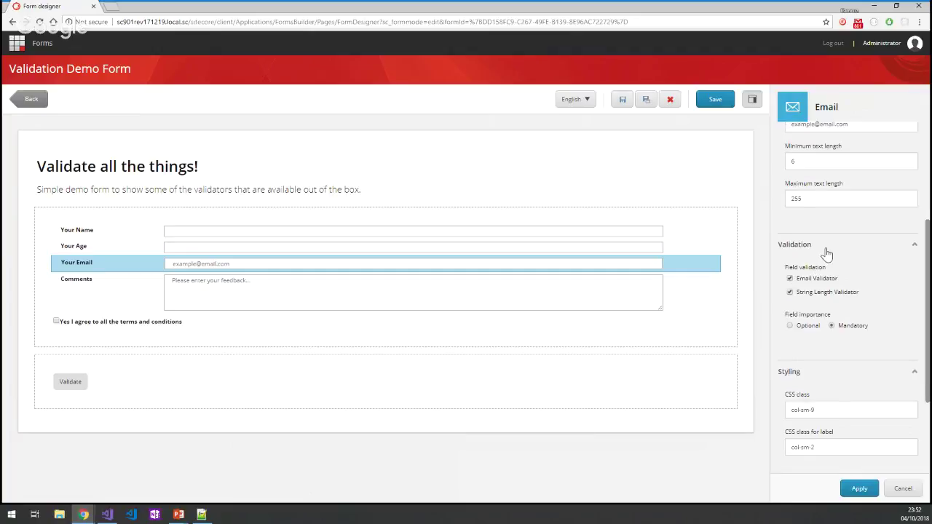
{"action": "scroll", "coordinate": [827, 262], "scroll_direction": "down", "scroll_amount": 2}
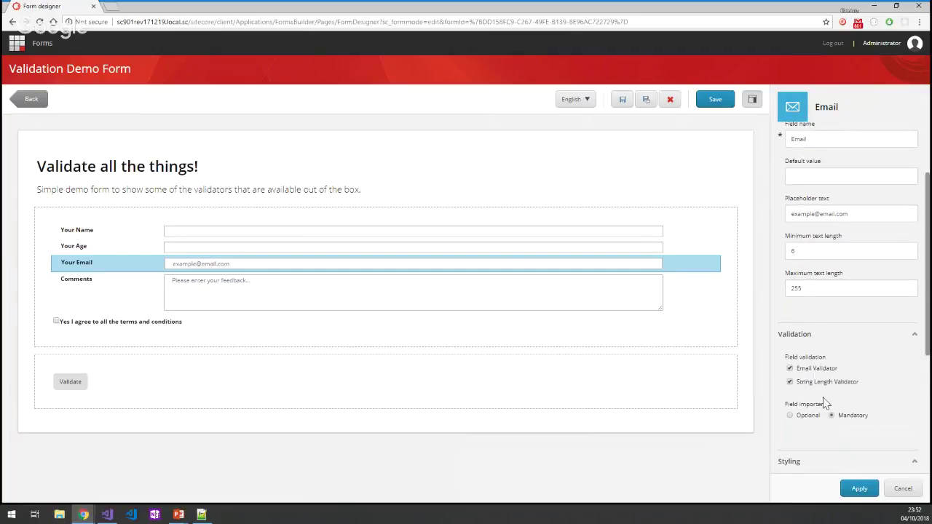
{"action": "scroll", "coordinate": [845, 407], "scroll_direction": "down", "scroll_amount": 2}
{"action": "scroll", "coordinate": [848, 297], "scroll_direction": "down", "scroll_amount": 2}
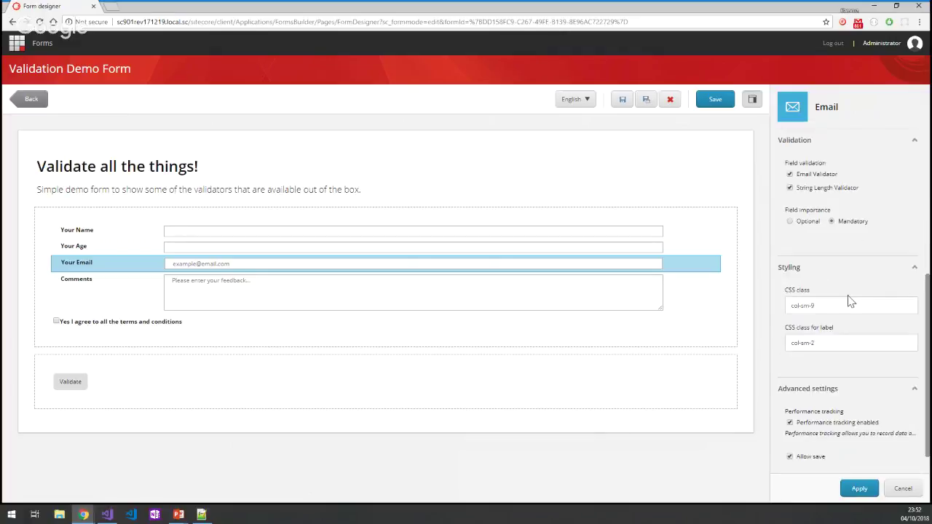
{"action": "scroll", "coordinate": [849, 298], "scroll_direction": "up", "scroll_amount": 6}
{"action": "left_click", "coordinate": [901, 488]}
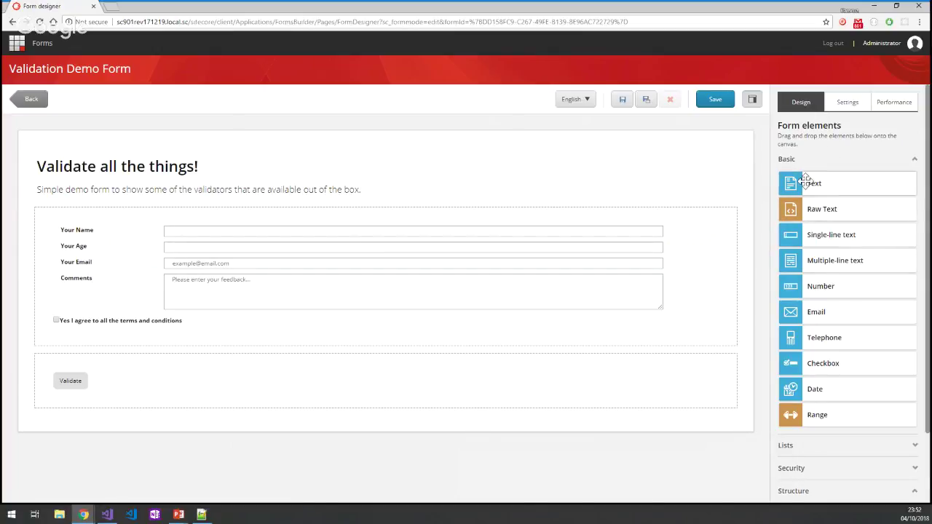
Add a single-line text field below Comments and a multiple-line text field above the terms checkbox.
{"action": "scroll", "coordinate": [837, 254], "scroll_direction": "down", "scroll_amount": 2}
{"action": "left_click", "coordinate": [890, 362]}
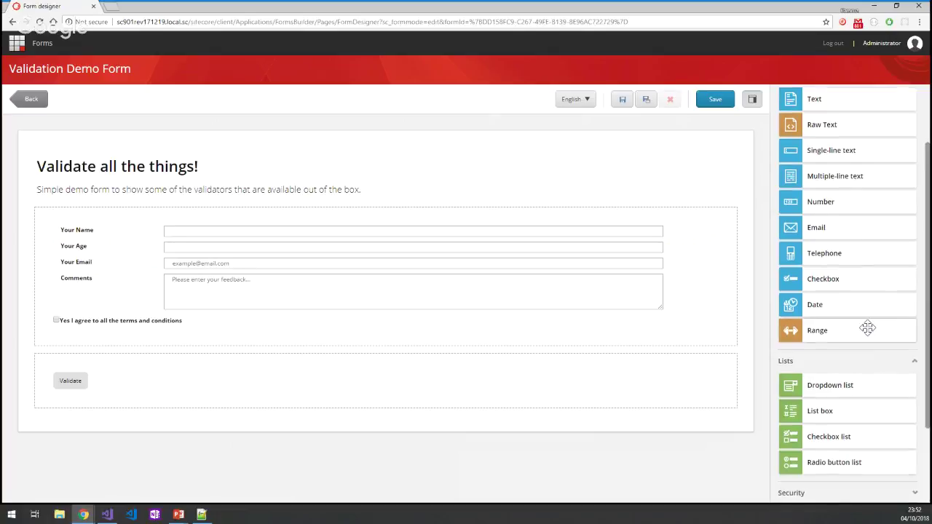
{"action": "scroll", "coordinate": [874, 342], "scroll_direction": "down", "scroll_amount": 2}
{"action": "left_click", "coordinate": [875, 385]}
{"action": "scroll", "coordinate": [876, 331], "scroll_direction": "down", "scroll_amount": 1}
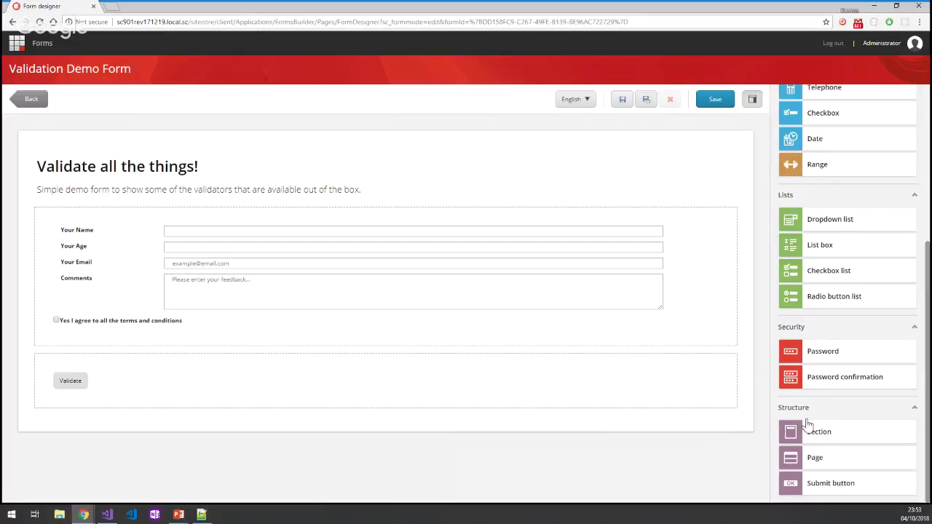
{"action": "scroll", "coordinate": [822, 455], "scroll_direction": "up", "scroll_amount": 4}
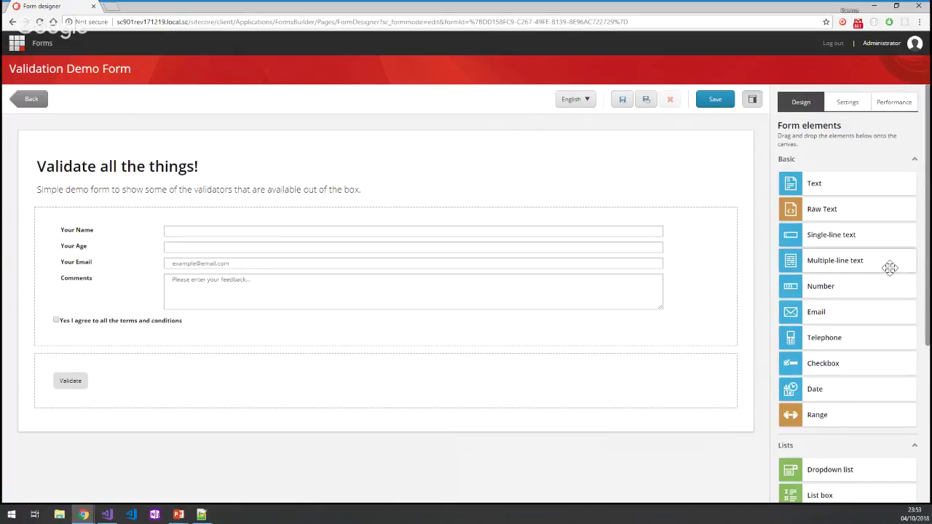
{"action": "left_click_drag", "start_coordinate": [846, 239], "coordinate": [310, 315]}
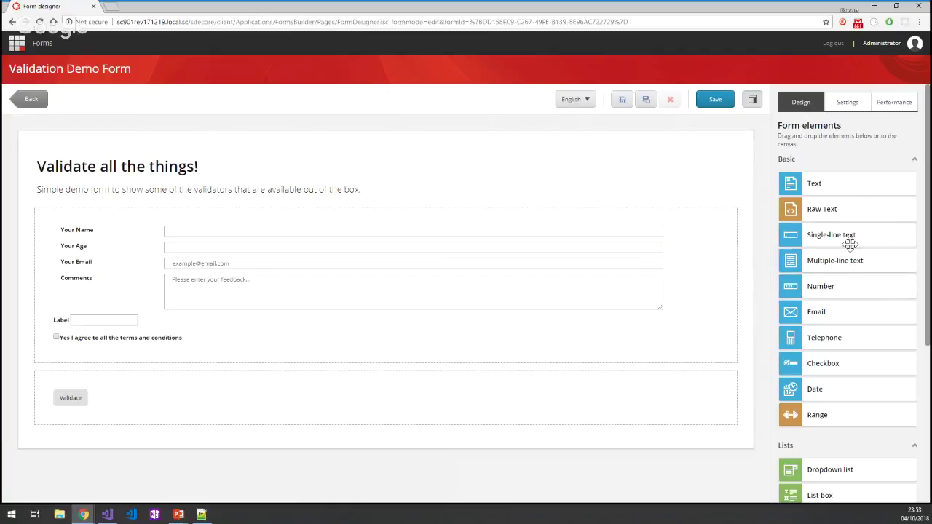
{"action": "left_click_drag", "start_coordinate": [850, 260], "coordinate": [420, 328]}
Give the multiple-line field a maximum length of 1024 and 10 rows.
{"action": "left_click", "coordinate": [86, 351]}
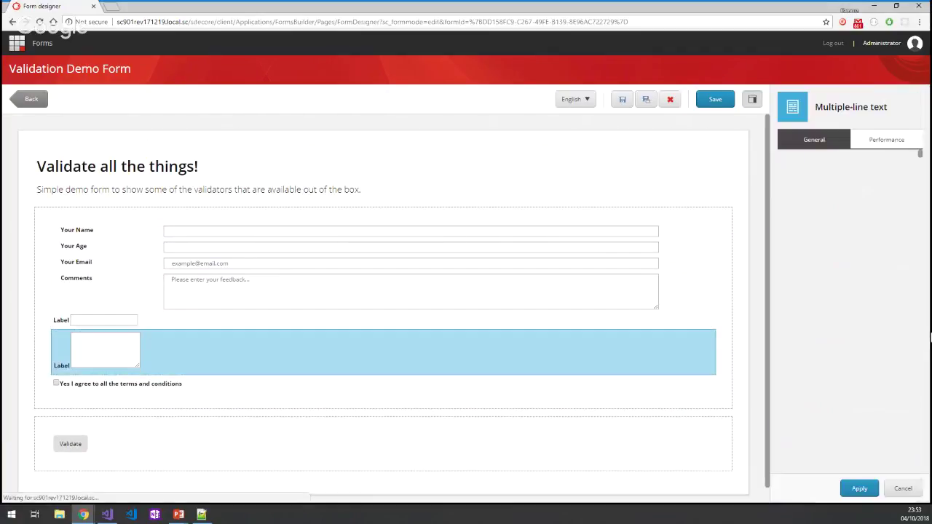
{"action": "scroll", "coordinate": [860, 363], "scroll_direction": "down", "scroll_amount": 2}
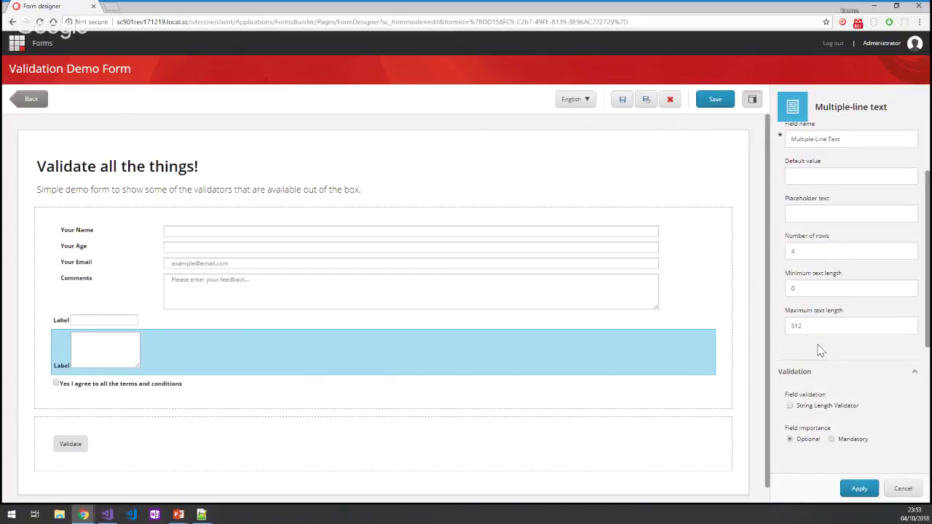
{"action": "double_click", "coordinate": [820, 326]}
{"action": "scroll", "coordinate": [869, 354], "scroll_direction": "up", "scroll_amount": 2}
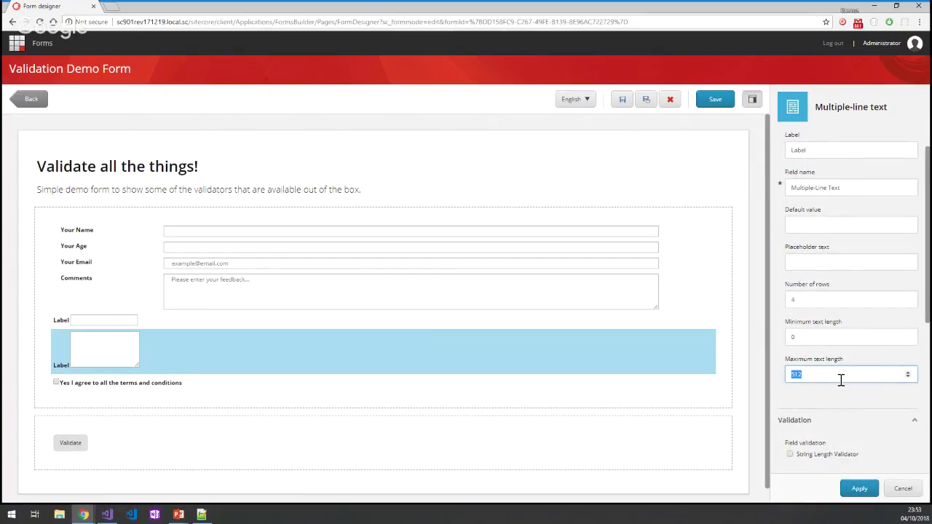
{"action": "type", "text": "1024"}
{"action": "scroll", "coordinate": [857, 288], "scroll_direction": "down", "scroll_amount": 2}
{"action": "double_click", "coordinate": [814, 254]}
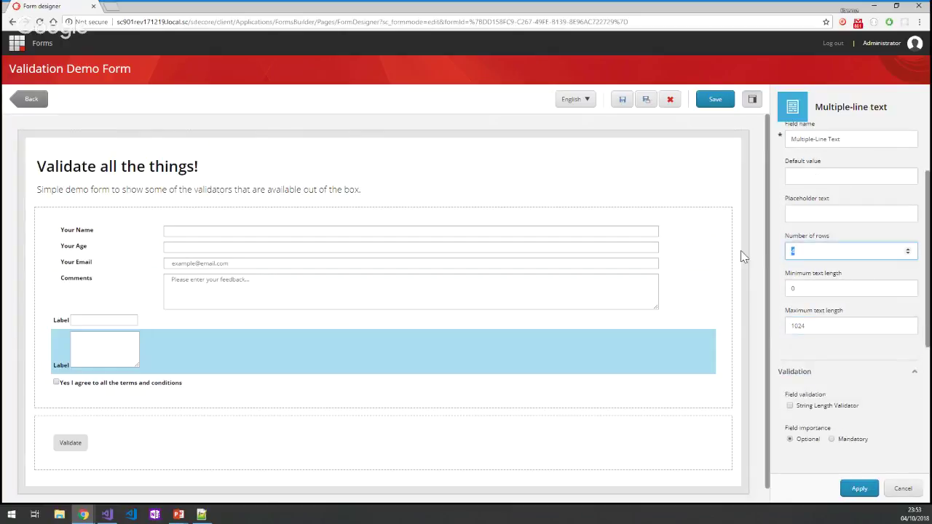
{"action": "type", "text": "10"}
{"action": "double_click", "coordinate": [842, 288]}
{"action": "scroll", "coordinate": [834, 318], "scroll_direction": "down", "scroll_amount": 3}
{"action": "scroll", "coordinate": [833, 325], "scroll_direction": "down", "scroll_amount": 3}
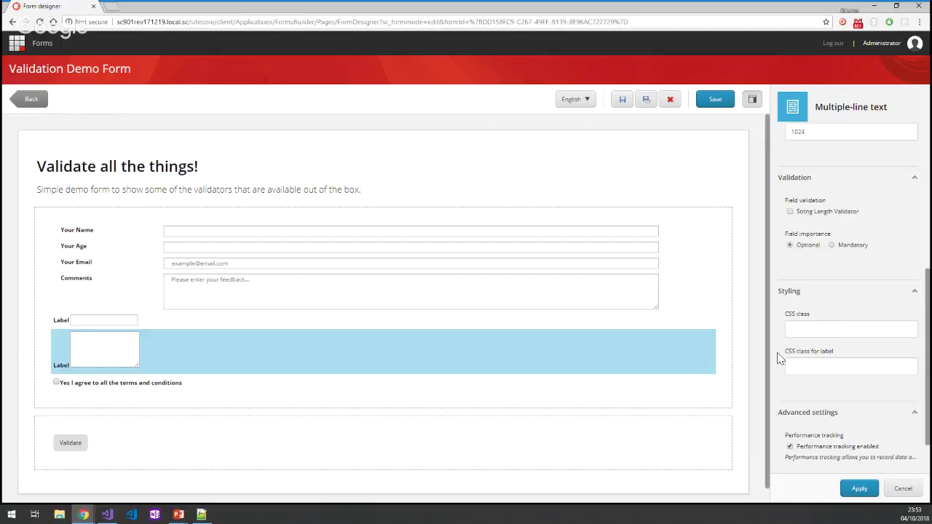
{"action": "left_click", "coordinate": [750, 361]}
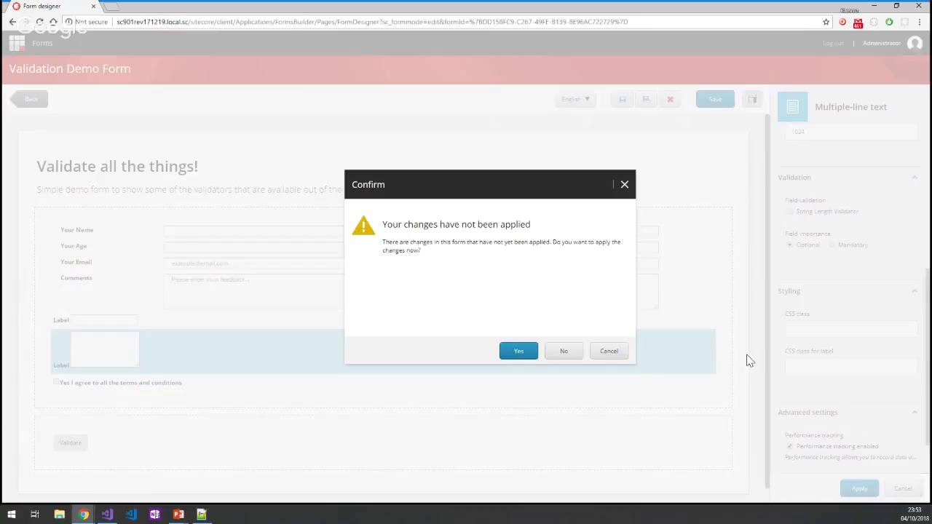
Give the multiple-line field CSS class col-md-4 and label class col-md-8, and apply.
{"action": "left_click", "coordinate": [612, 353]}
{"action": "left_click", "coordinate": [809, 330]}
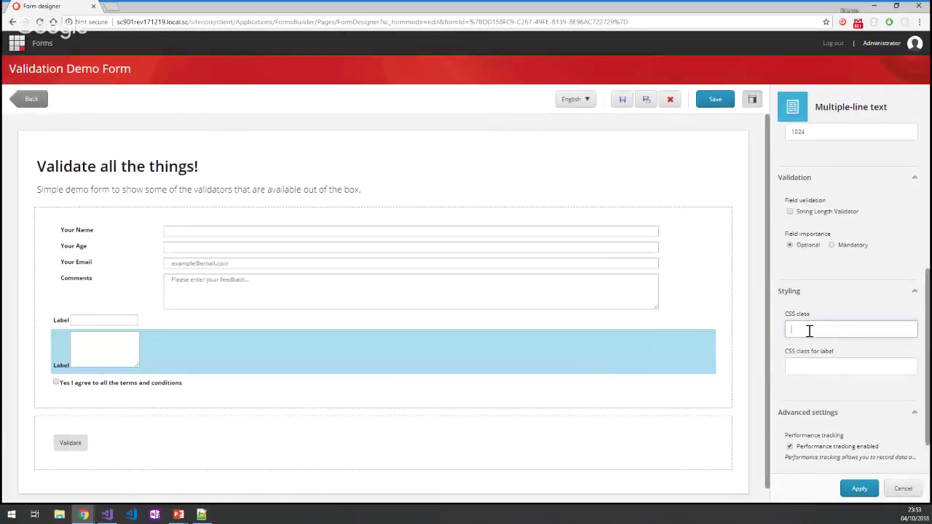
{"action": "scroll", "coordinate": [807, 320], "scroll_direction": "down", "scroll_amount": 2}
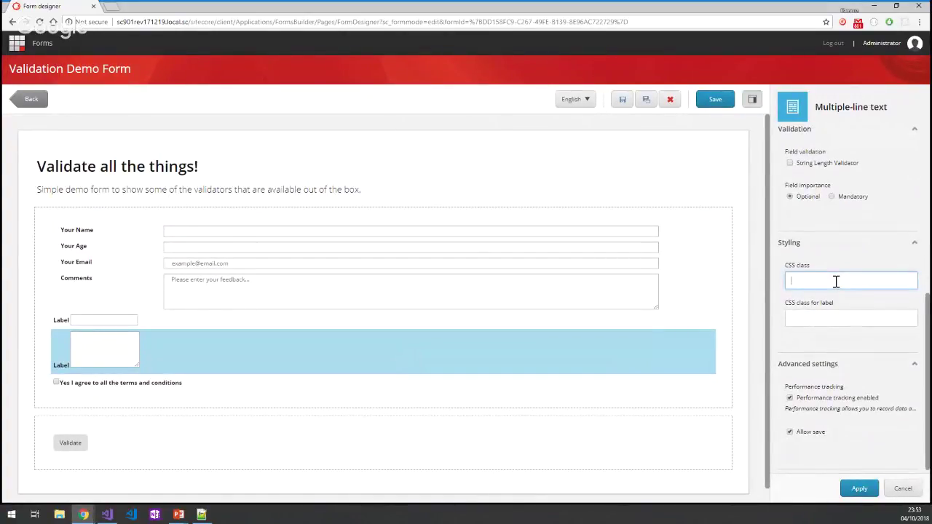
{"action": "type", "text": "col-md"}
{"action": "type", "text": "-4"}
{"action": "left_click", "coordinate": [818, 318]}
{"action": "type", "text": "col-md-8"}
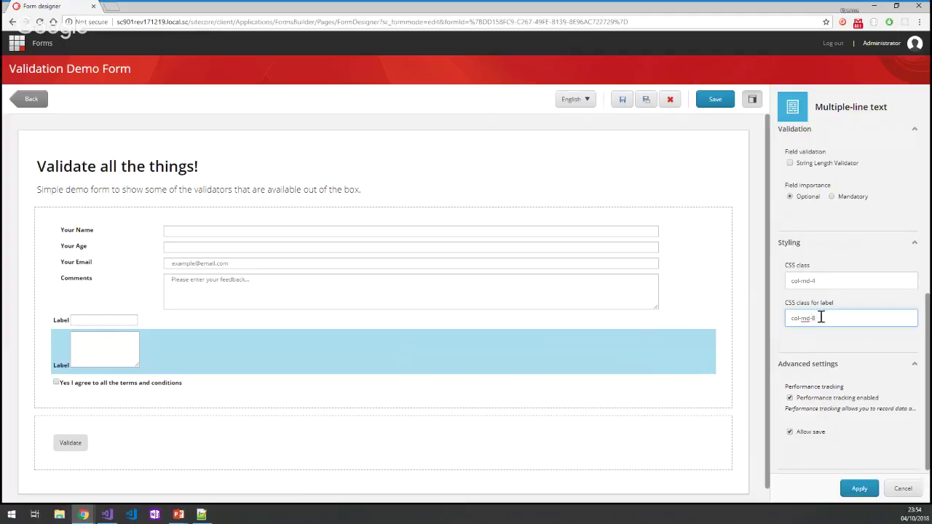
{"action": "left_click", "coordinate": [858, 488]}
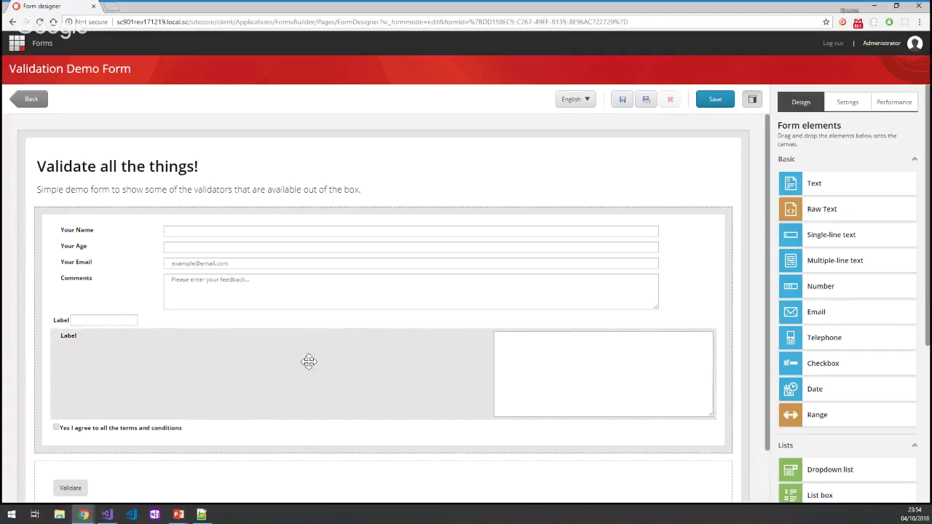
Swap the classes so the field uses col-md-8 and its label col-md-4, then verify.
{"action": "left_click", "coordinate": [429, 366]}
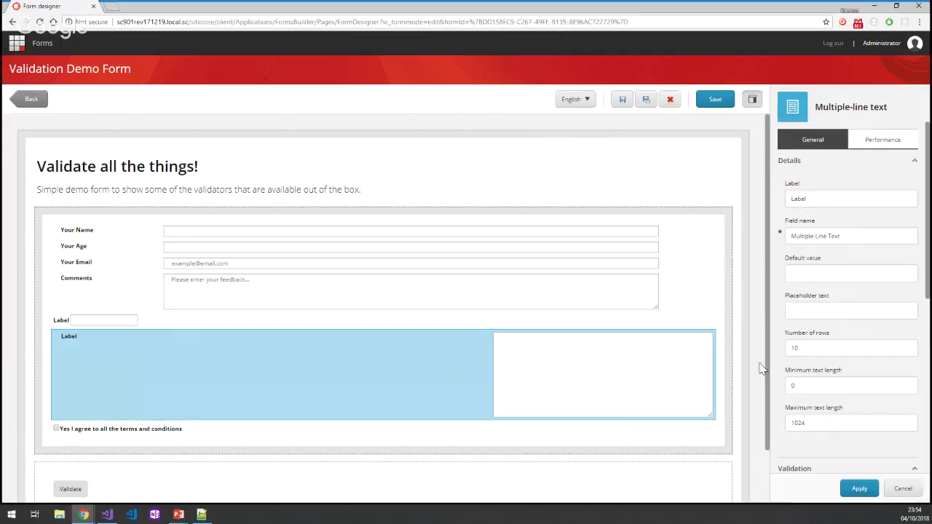
{"action": "scroll", "coordinate": [854, 357], "scroll_direction": "down", "scroll_amount": 3}
{"action": "scroll", "coordinate": [858, 357], "scroll_direction": "down", "scroll_amount": 2}
{"action": "left_click", "coordinate": [824, 330]}
{"action": "left_click", "coordinate": [840, 370]}
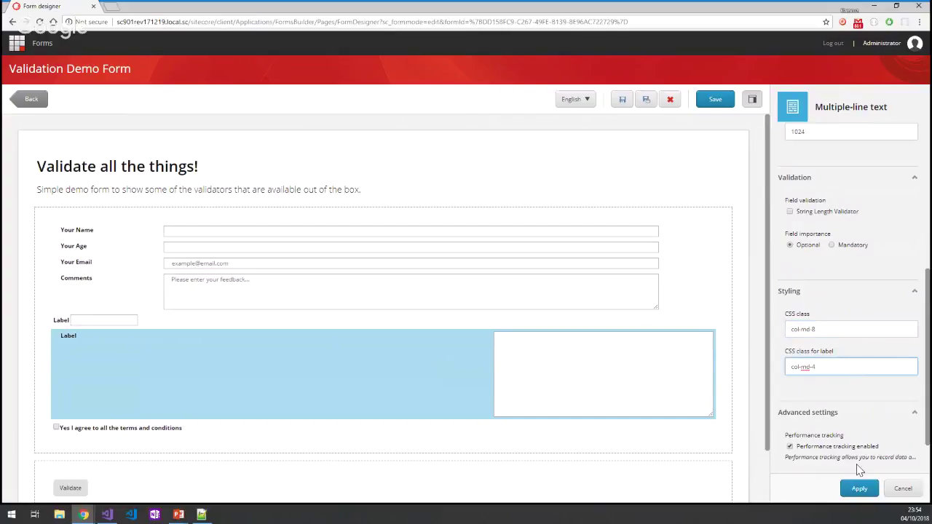
{"action": "left_click", "coordinate": [859, 489]}
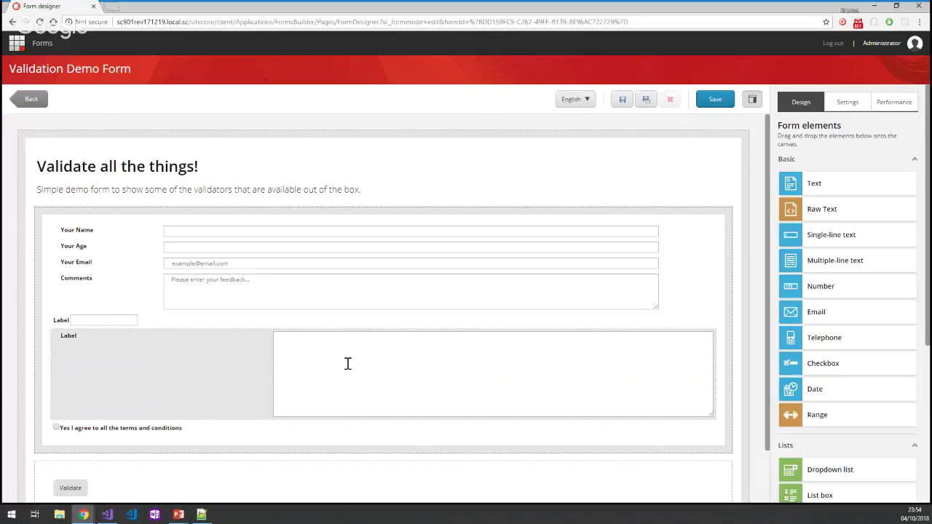
{"action": "left_click", "coordinate": [215, 356]}
{"action": "scroll", "coordinate": [442, 376], "scroll_direction": "down", "scroll_amount": 1}
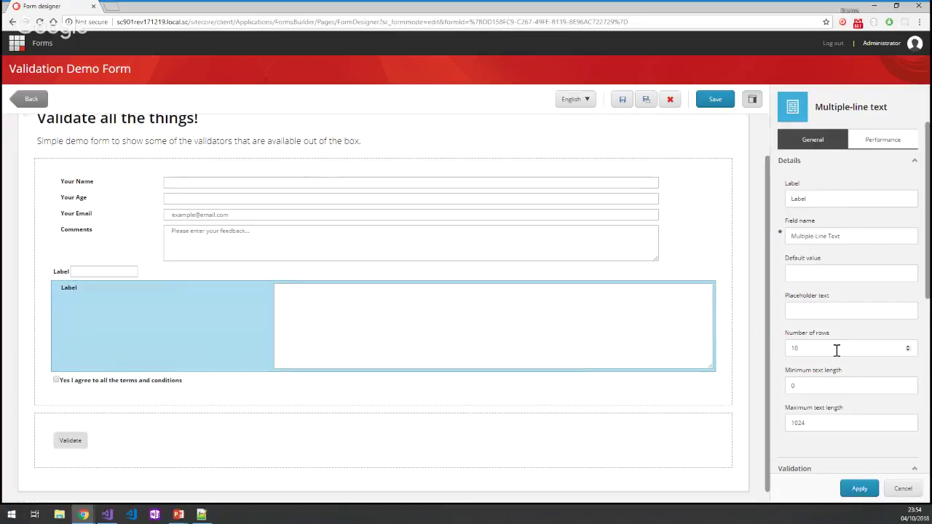
{"action": "scroll", "coordinate": [836, 349], "scroll_direction": "down", "scroll_amount": 2}
{"action": "scroll", "coordinate": [836, 350], "scroll_direction": "down", "scroll_amount": 1}
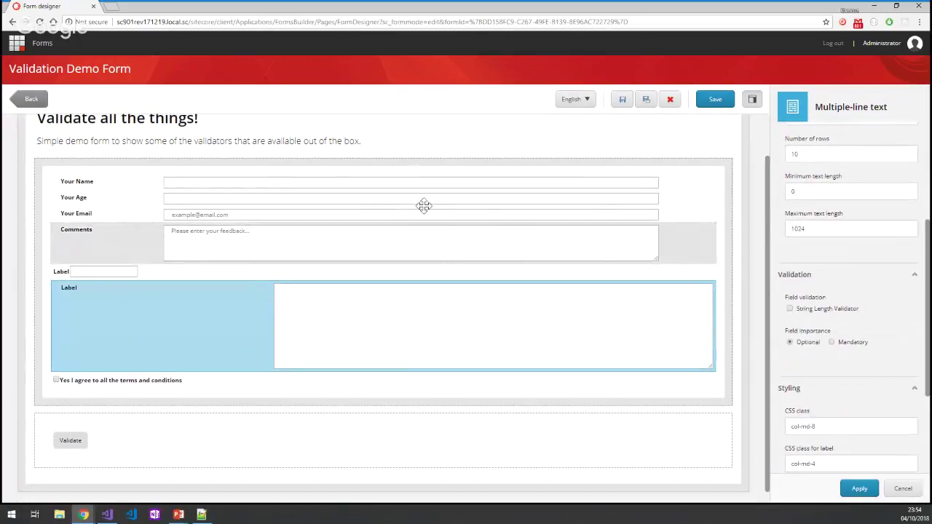
{"action": "left_click", "coordinate": [270, 445]}
Change the Validate button's class from danger to warning and apply it.
{"action": "scroll", "coordinate": [869, 357], "scroll_direction": "down", "scroll_amount": 1}
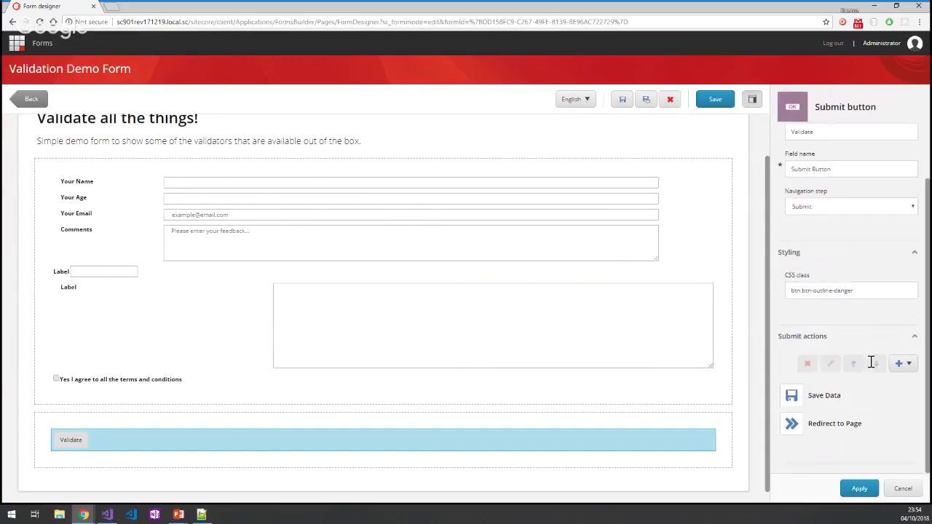
{"action": "left_click", "coordinate": [869, 292]}
{"action": "double_click", "coordinate": [869, 291]}
{"action": "type", "text": "warning"}
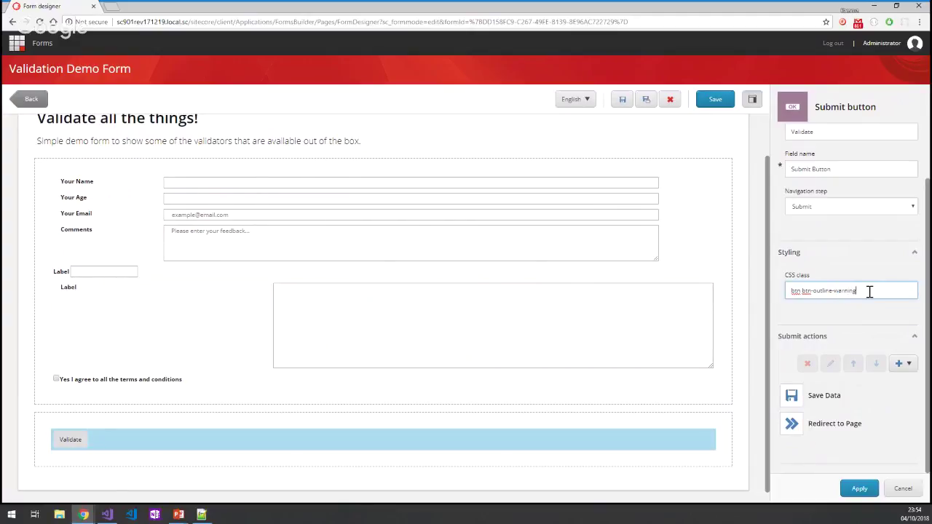
{"action": "left_click", "coordinate": [859, 489]}
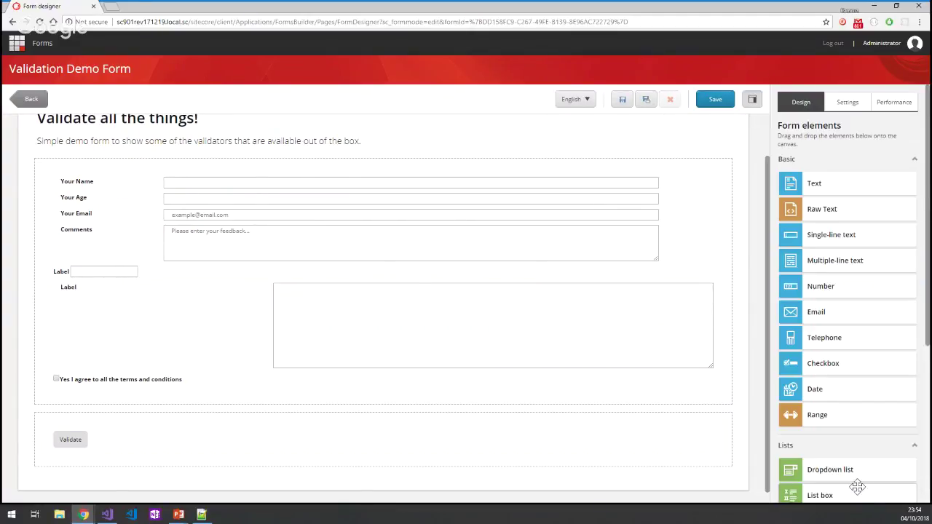
Delete 'outline' so the button class is btn btn-warning, and confirm applying the change.
{"action": "left_click", "coordinate": [412, 433]}
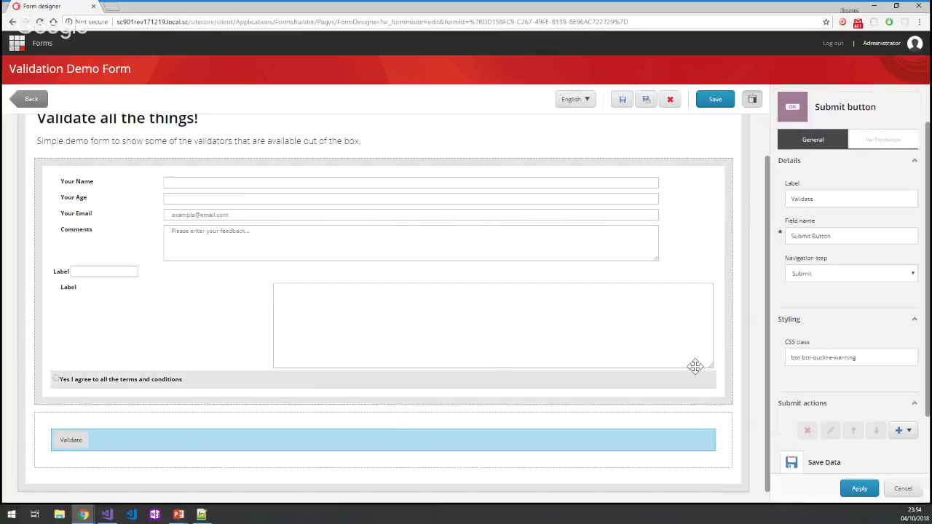
{"action": "double_click", "coordinate": [828, 358]}
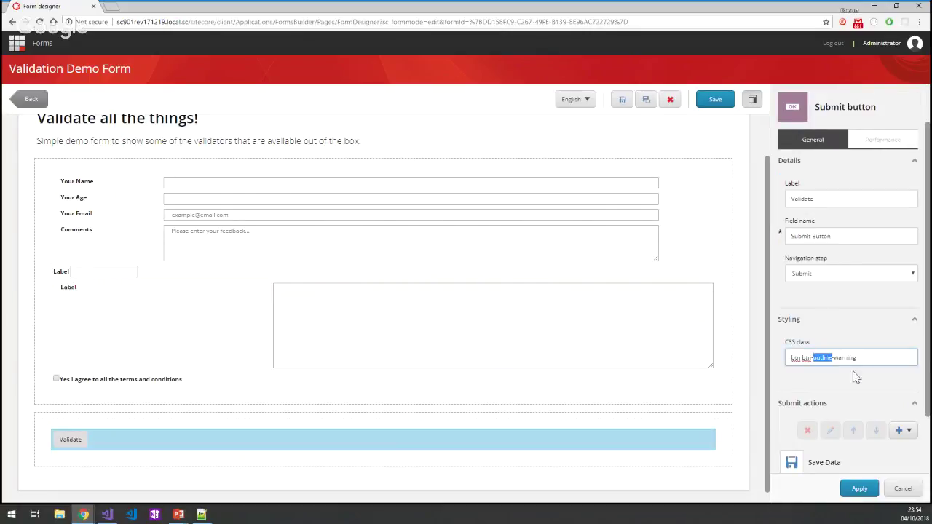
{"action": "key", "text": "Delete"}
{"action": "key", "text": "Delete"}
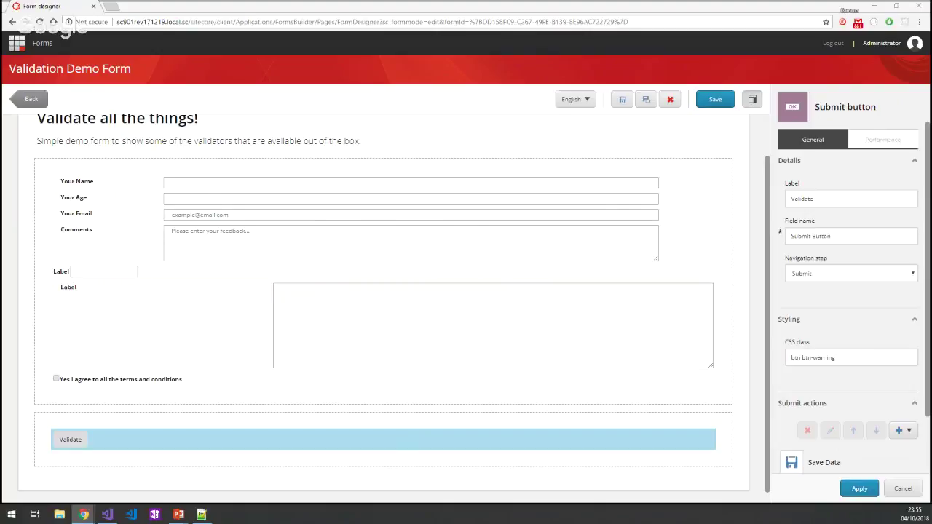
{"action": "left_click", "coordinate": [343, 448]}
{"action": "left_click", "coordinate": [503, 356]}
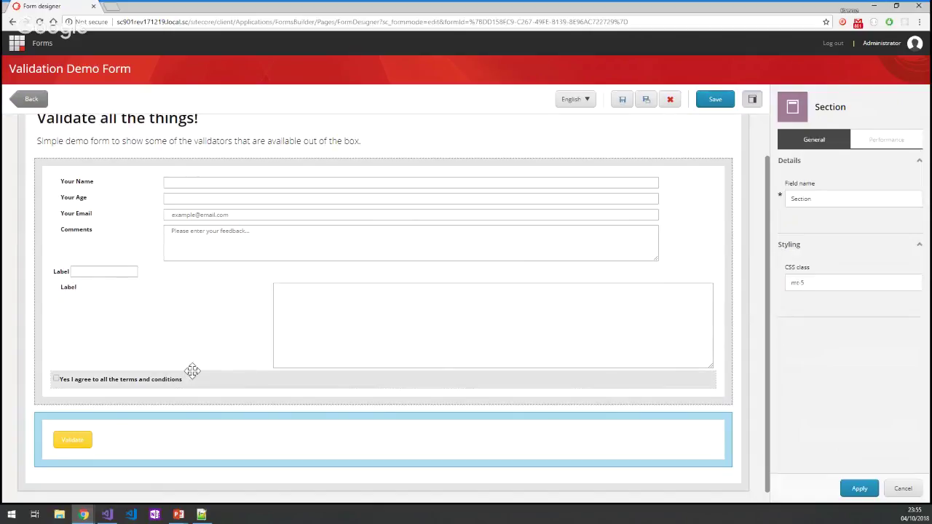
{"action": "left_click", "coordinate": [230, 322]}
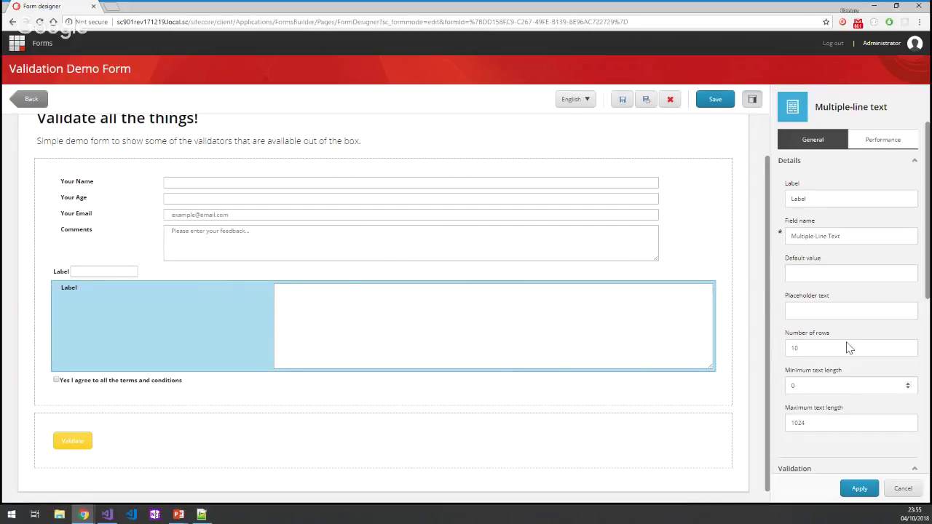
Set the text area's CSS class to col-md-9 and its label class to col-md-3.
{"action": "scroll", "coordinate": [851, 304], "scroll_direction": "down", "scroll_amount": 3}
{"action": "scroll", "coordinate": [827, 426], "scroll_direction": "down", "scroll_amount": 1}
{"action": "left_click", "coordinate": [825, 377]}
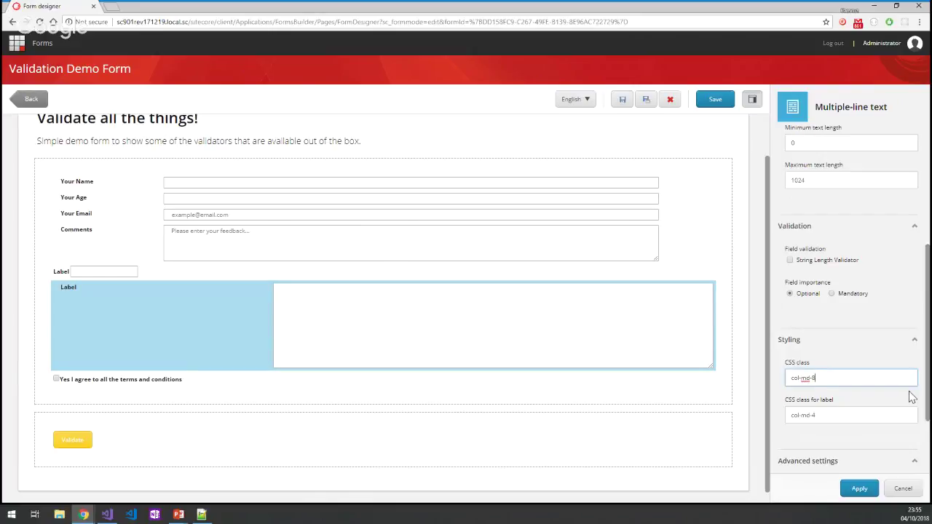
{"action": "key", "text": "BackSpace"}
{"action": "type", "text": "9"}
{"action": "key", "text": "Tab"}
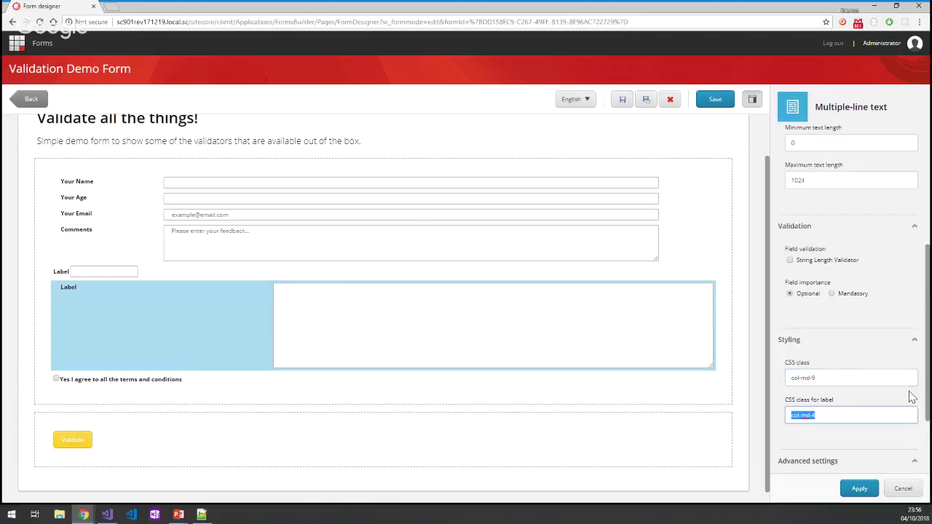
{"action": "key", "text": "BackSpace"}
{"action": "type", "text": "3"}
{"action": "key", "text": "ctrl+z"}
{"action": "type", "text": "col-md-3"}
{"action": "left_click", "coordinate": [857, 488]}
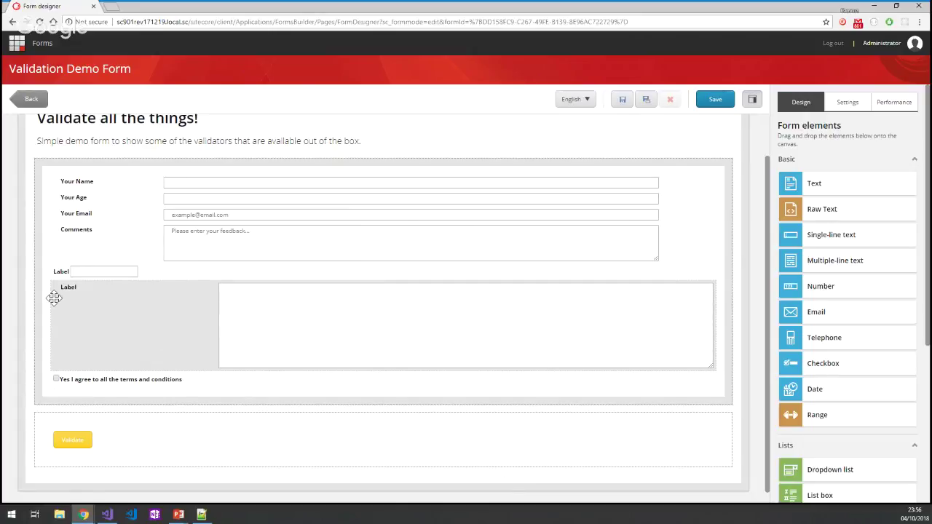
Change the Validate button's class to btn btn-danger, apply, and leave the designer.
{"action": "scroll", "coordinate": [148, 408], "scroll_direction": "down", "scroll_amount": 1}
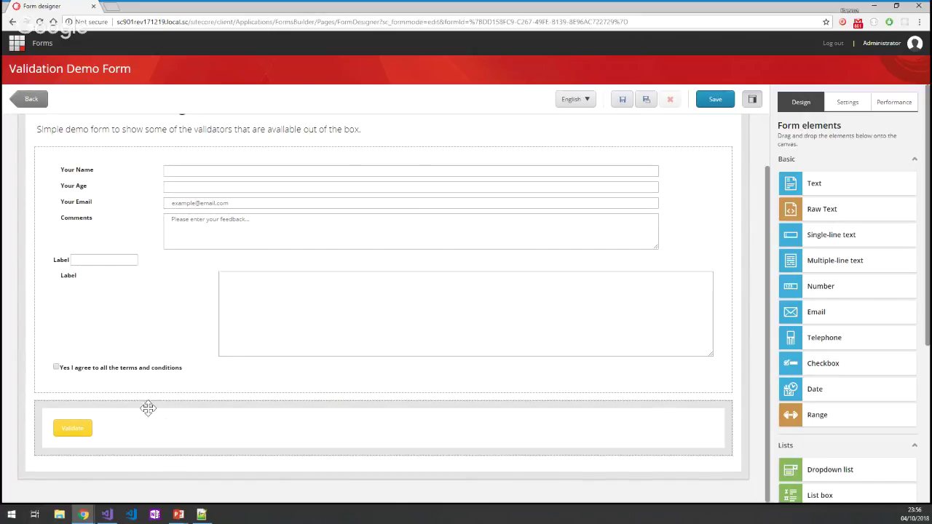
{"action": "left_click", "coordinate": [141, 425]}
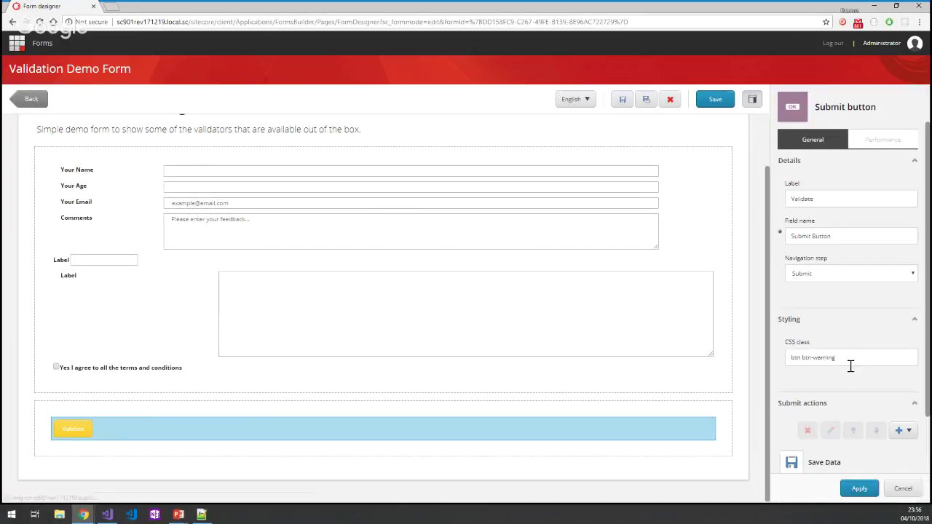
{"action": "double_click", "coordinate": [820, 358]}
{"action": "type", "text": "da"}
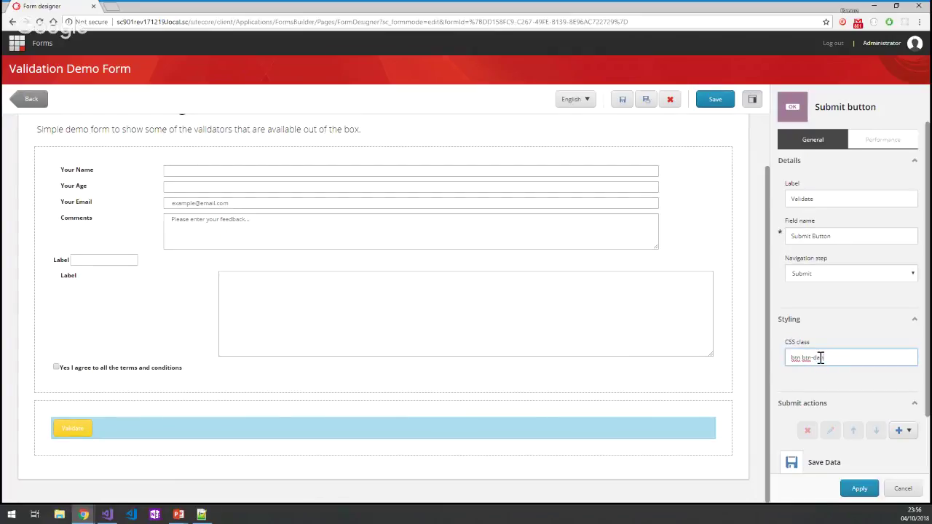
{"action": "type", "text": "nger"}
{"action": "left_click", "coordinate": [857, 490]}
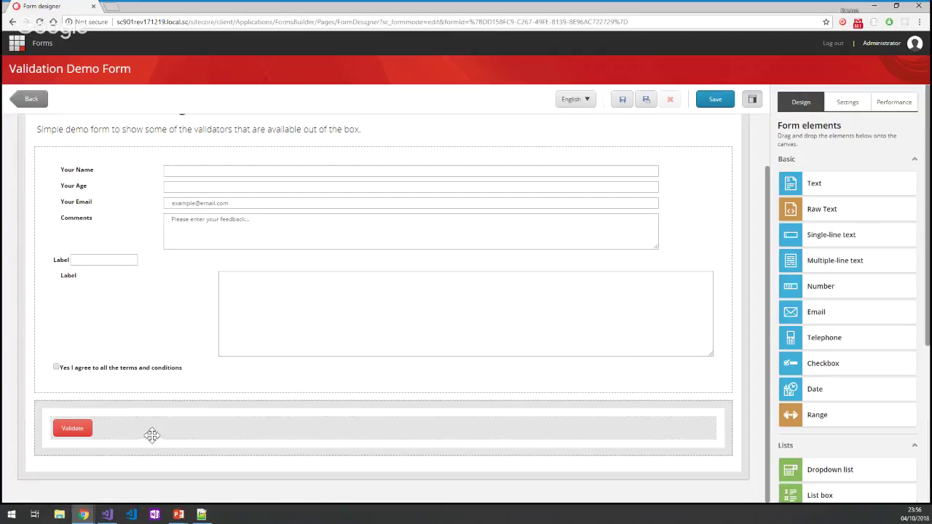
{"action": "left_click", "coordinate": [150, 430]}
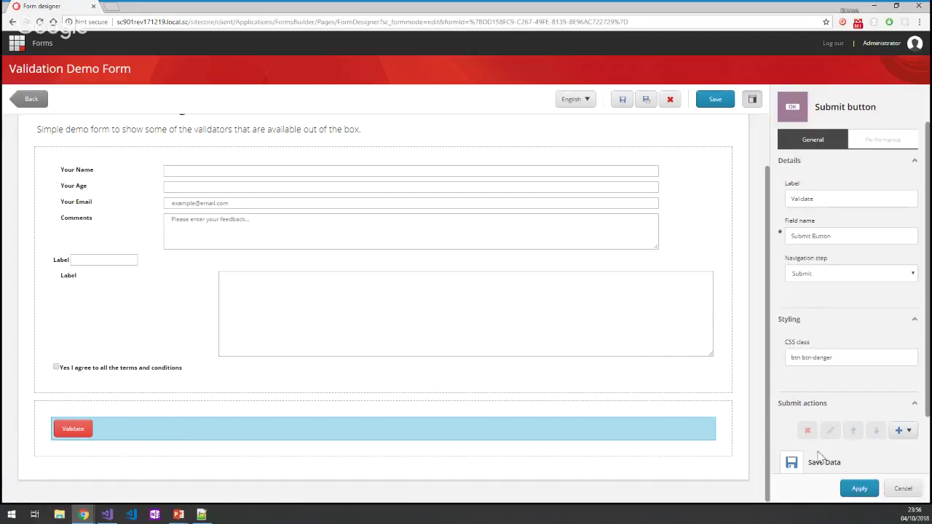
{"action": "scroll", "coordinate": [839, 414], "scroll_direction": "down", "scroll_amount": 2}
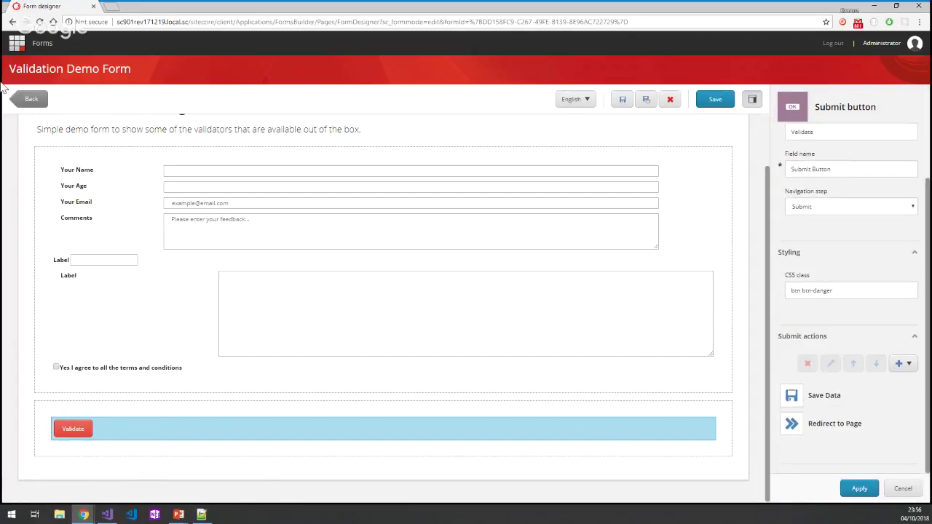
{"action": "left_click", "coordinate": [32, 99]}
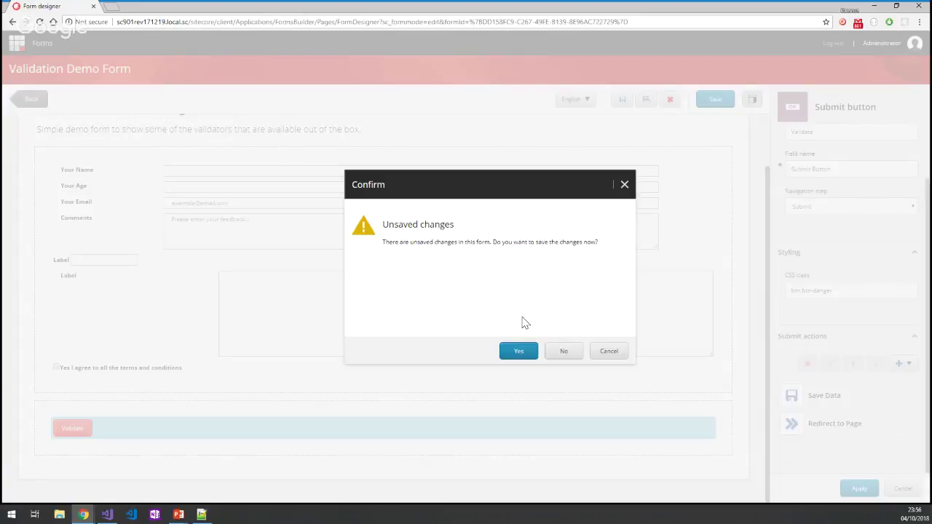
Confirm saving the Validation Demo Form, then open Field List Demo Form from All forms.
{"action": "left_click", "coordinate": [518, 352]}
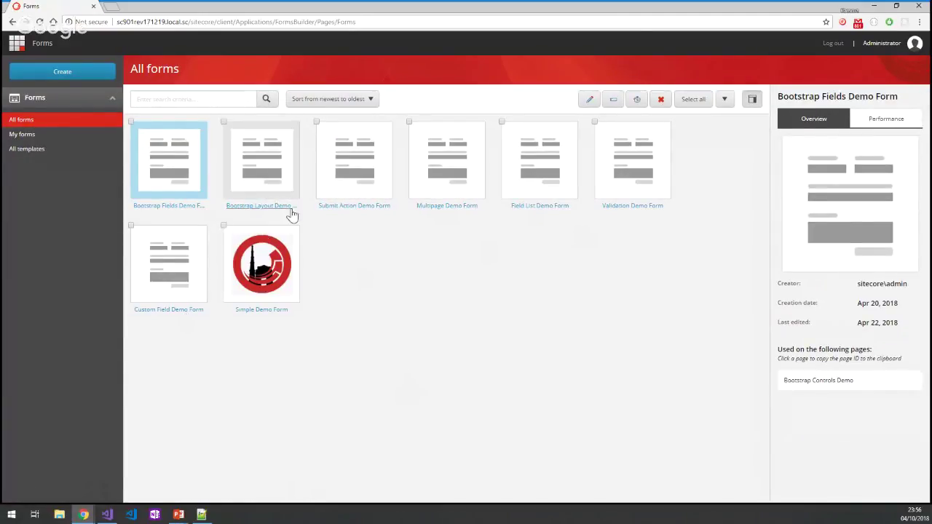
{"action": "double_click", "coordinate": [539, 208]}
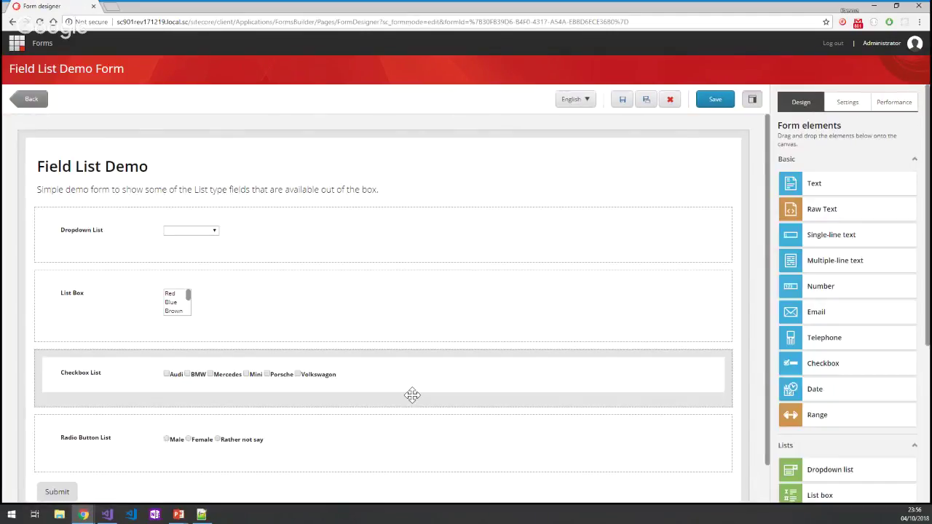
{"action": "scroll", "coordinate": [412, 395], "scroll_direction": "down", "scroll_amount": 1}
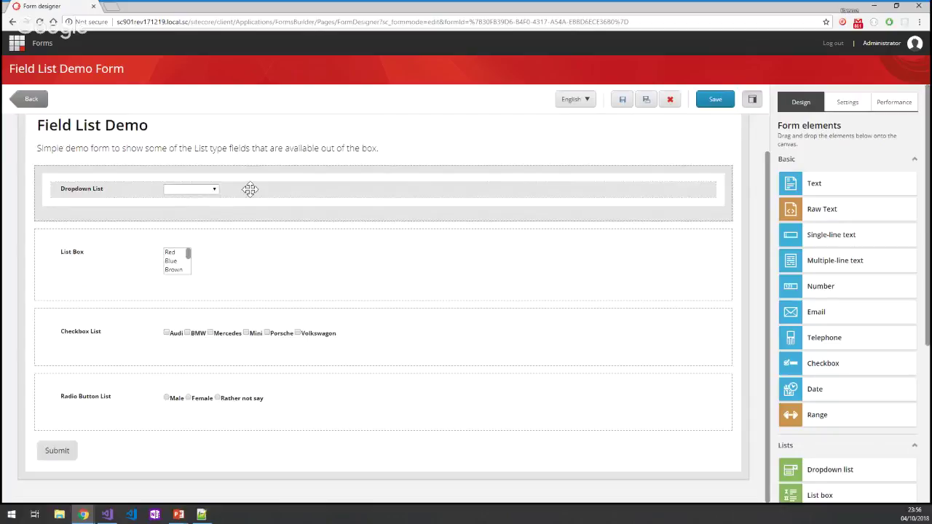
Inspect the Dropdown List's Countries data source without changing it, then select the List Box field.
{"action": "left_click", "coordinate": [249, 188]}
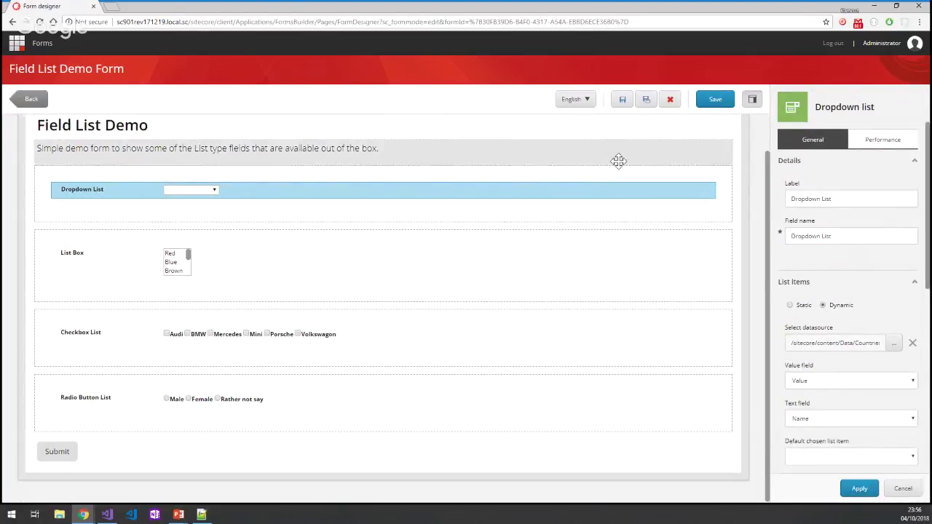
{"action": "left_click", "coordinate": [903, 489]}
{"action": "scroll", "coordinate": [848, 338], "scroll_direction": "down", "scroll_amount": 5}
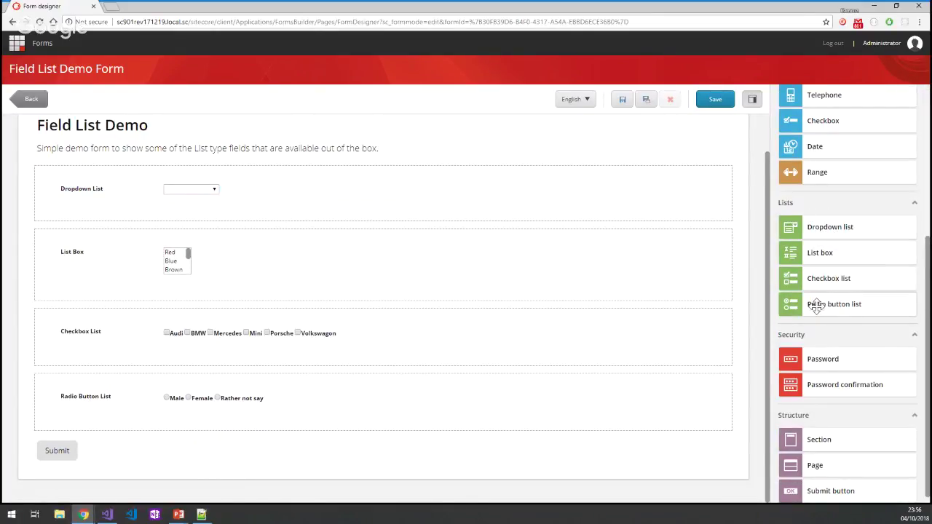
{"action": "left_click", "coordinate": [83, 208]}
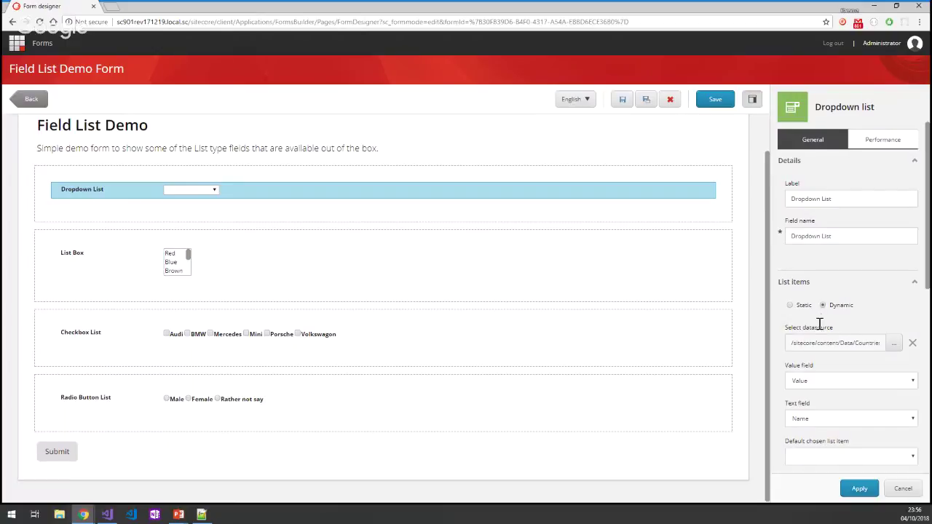
{"action": "scroll", "coordinate": [819, 324], "scroll_direction": "down", "scroll_amount": 1}
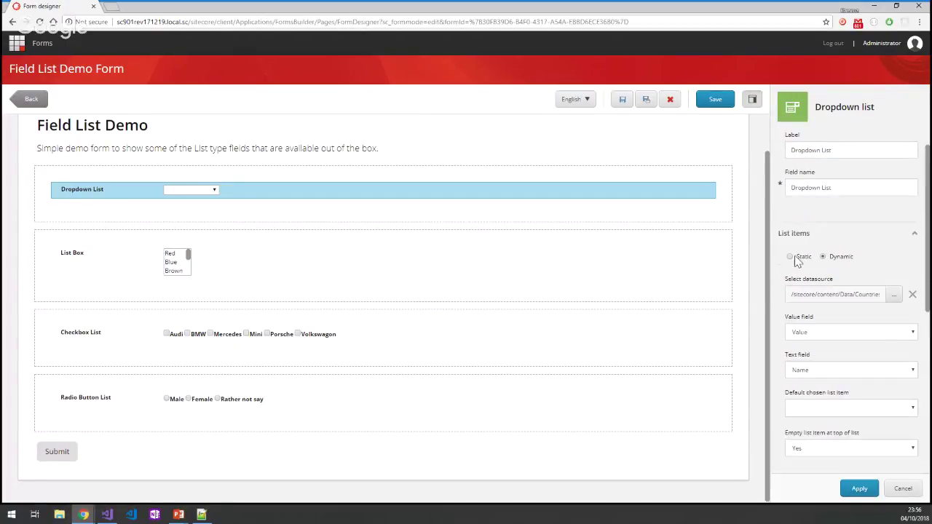
{"action": "left_click", "coordinate": [893, 294]}
{"action": "left_click", "coordinate": [212, 158]}
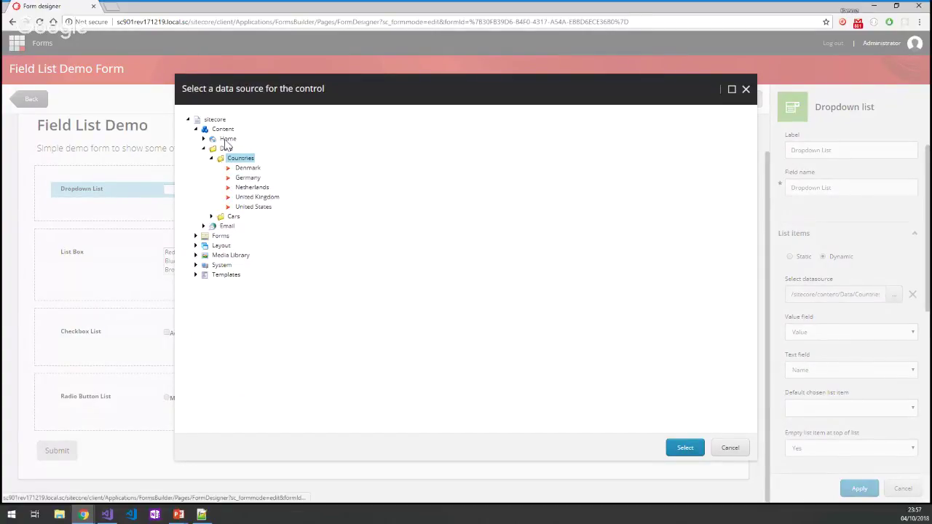
{"action": "left_click", "coordinate": [732, 451]}
{"action": "left_click", "coordinate": [214, 253]}
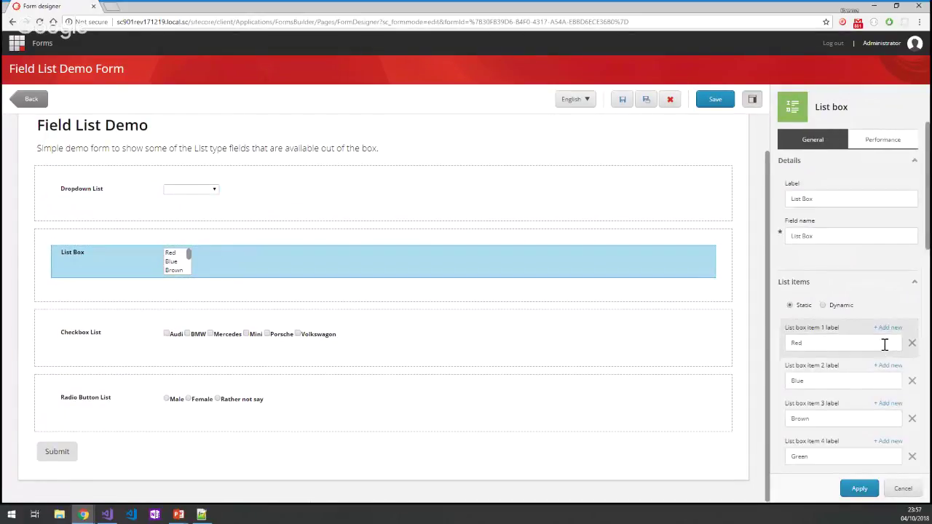
Add an eighth item to the List Box's static items and apply the change.
{"action": "scroll", "coordinate": [884, 344], "scroll_direction": "down", "scroll_amount": 1}
{"action": "scroll", "coordinate": [885, 306], "scroll_direction": "down", "scroll_amount": 4}
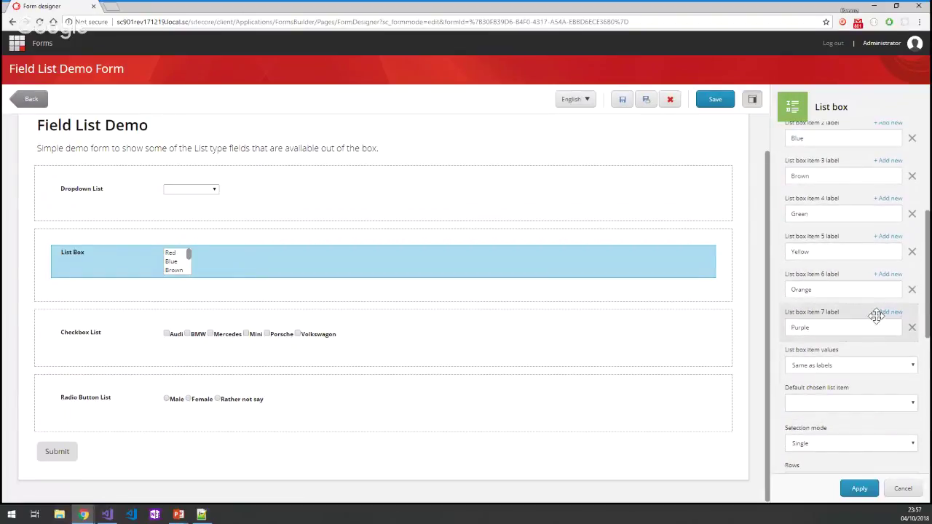
{"action": "scroll", "coordinate": [874, 313], "scroll_direction": "down", "scroll_amount": 2}
{"action": "scroll", "coordinate": [864, 304], "scroll_direction": "up", "scroll_amount": 2}
{"action": "left_click", "coordinate": [888, 312]}
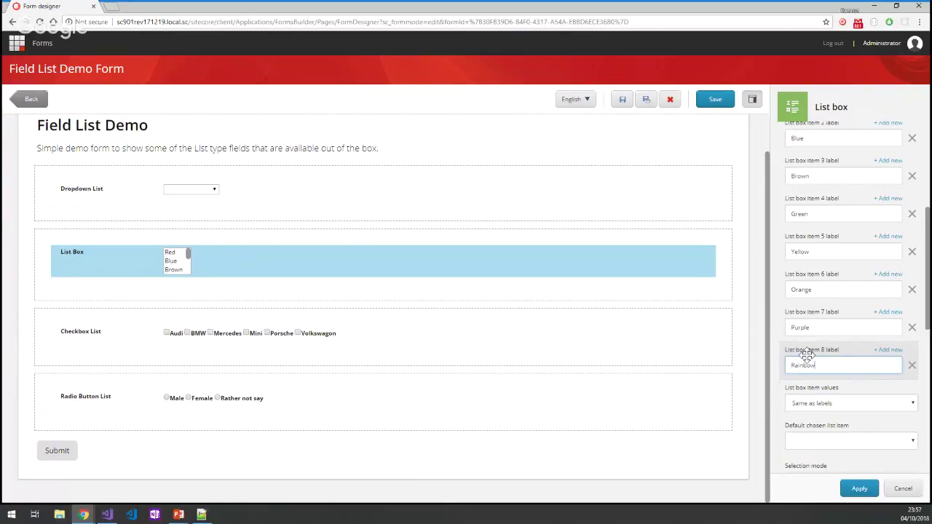
{"action": "left_click", "coordinate": [859, 488]}
{"action": "left_click", "coordinate": [191, 256]}
{"action": "left_click_drag", "start_coordinate": [193, 259], "coordinate": [193, 273]}
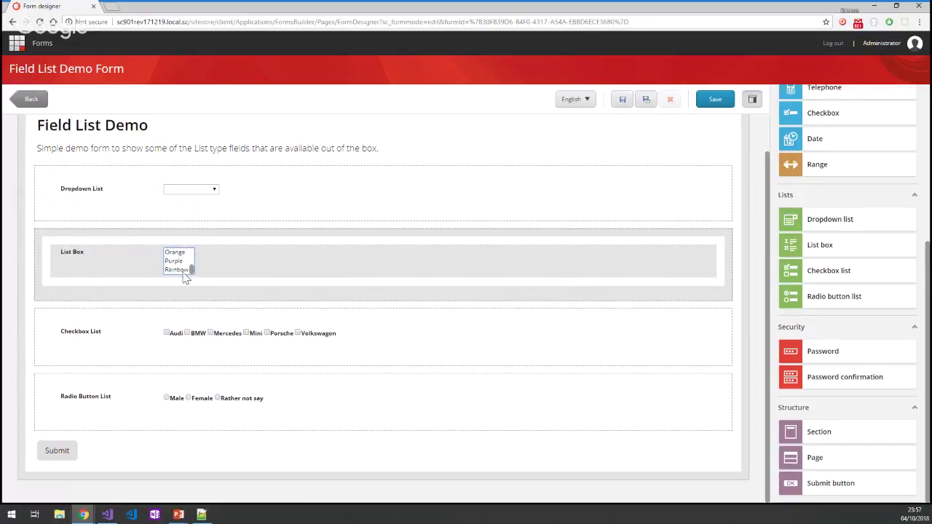
{"action": "left_click", "coordinate": [177, 271]}
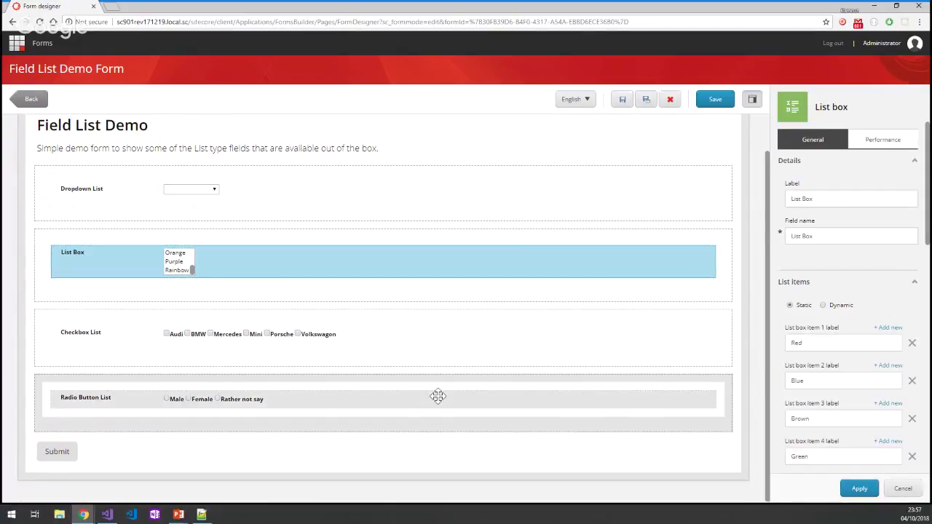
Set the Checkbox List's value field to Value, keeping Name as its text field.
{"action": "left_click", "coordinate": [405, 332]}
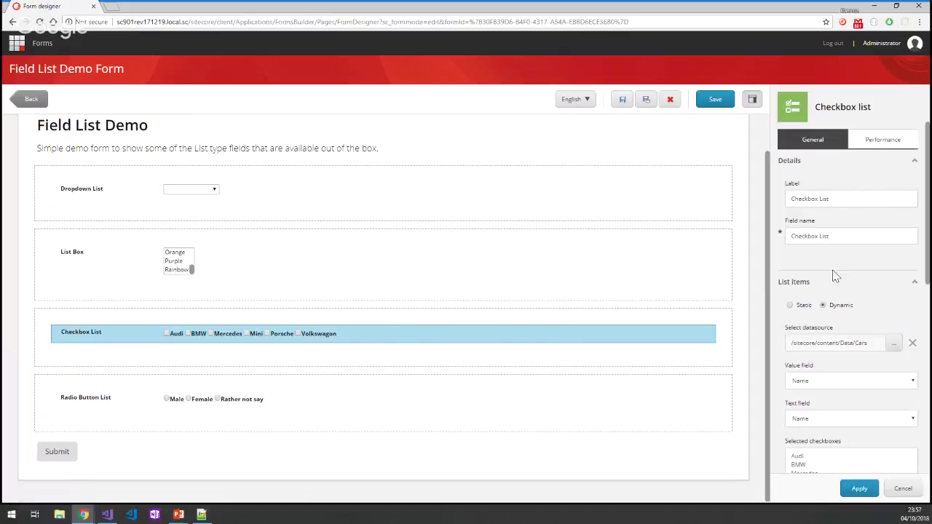
{"action": "scroll", "coordinate": [866, 331], "scroll_direction": "down", "scroll_amount": 2}
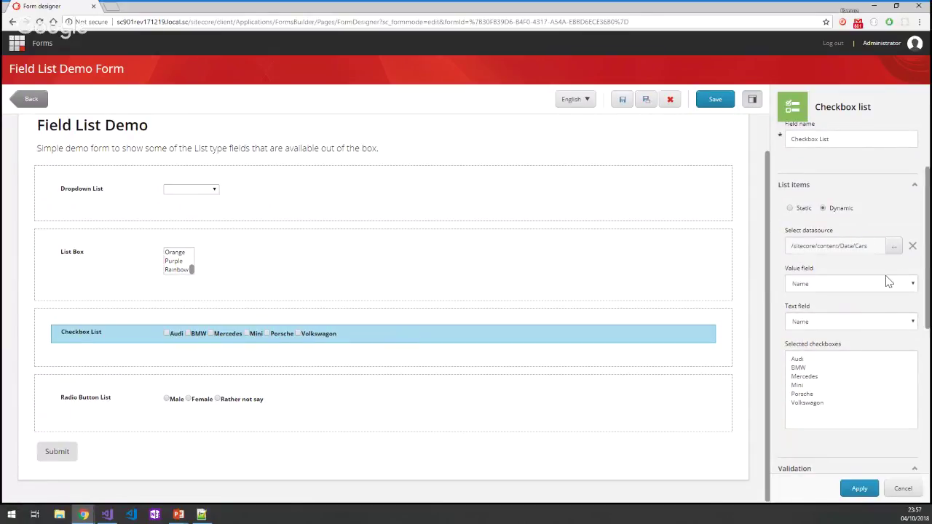
{"action": "left_click", "coordinate": [912, 284]}
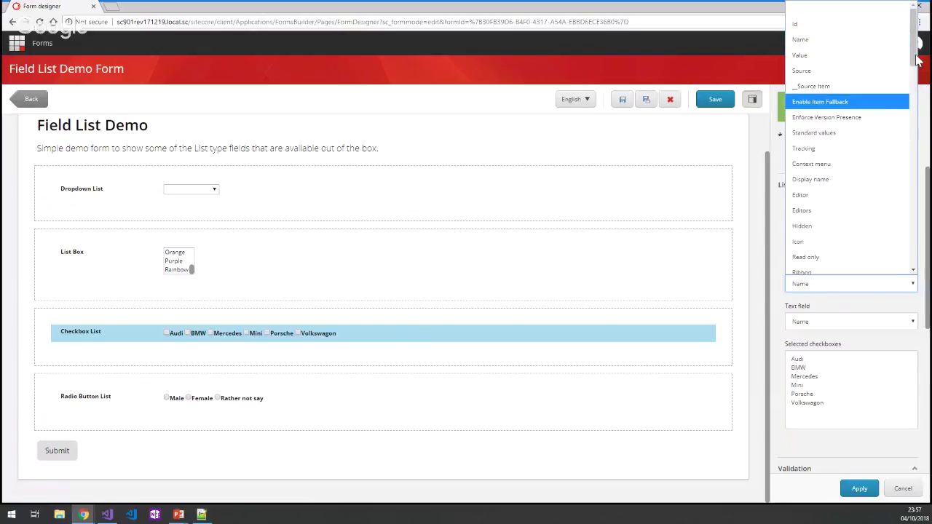
{"action": "left_click_drag", "start_coordinate": [916, 42], "coordinate": [914, 82]}
{"action": "left_click", "coordinate": [778, 284]}
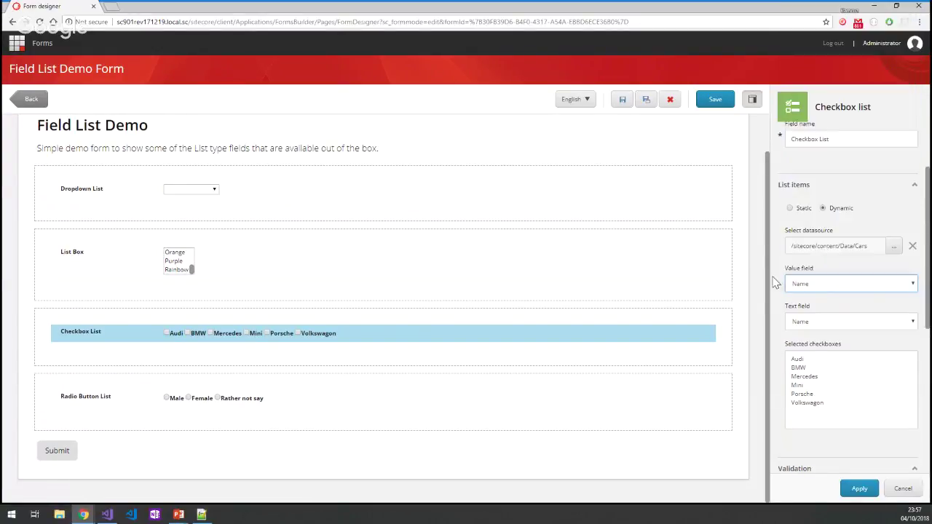
{"action": "left_click", "coordinate": [911, 323]}
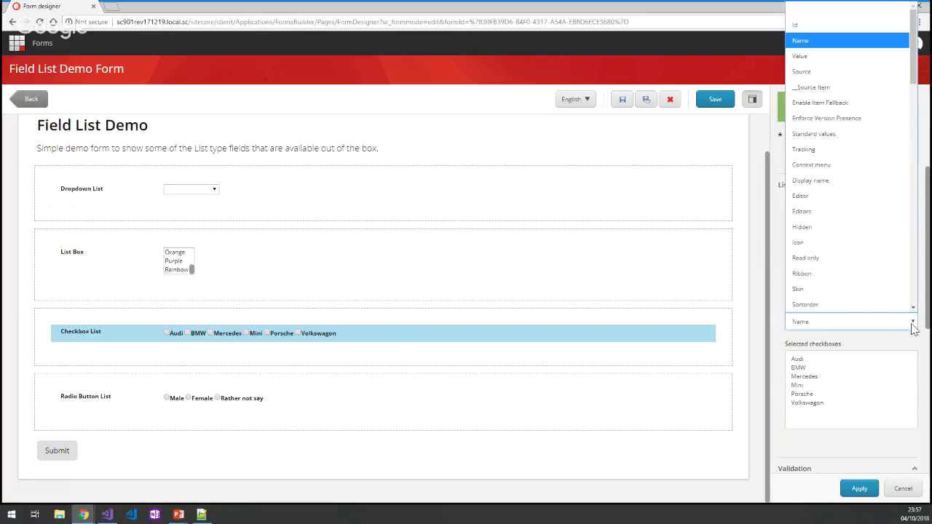
{"action": "left_click_drag", "start_coordinate": [913, 80], "coordinate": [909, 315]}
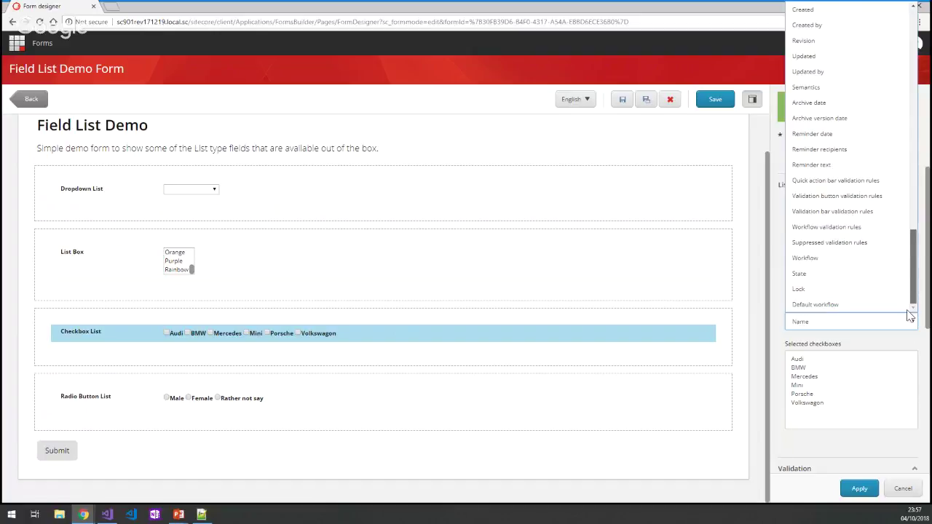
{"action": "left_click_drag", "start_coordinate": [909, 282], "coordinate": [909, 64]}
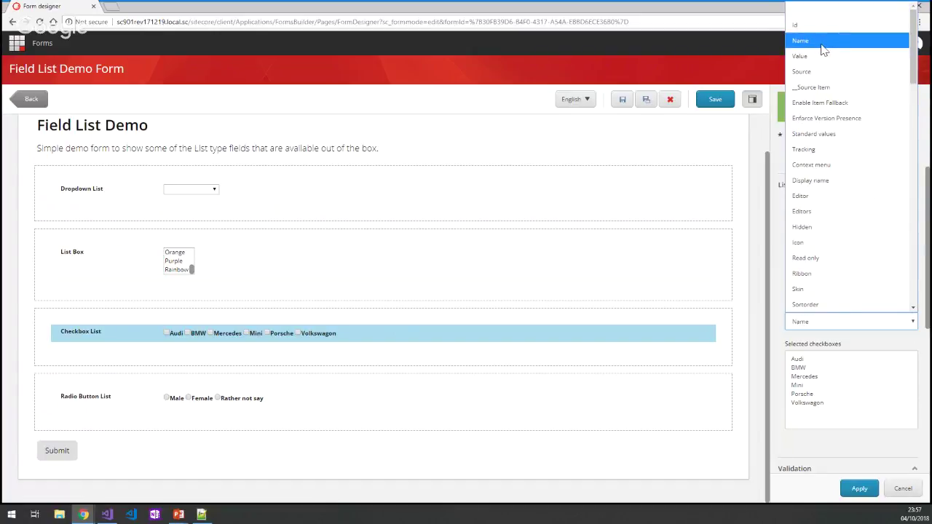
{"action": "left_click", "coordinate": [773, 293]}
{"action": "left_click", "coordinate": [856, 320]}
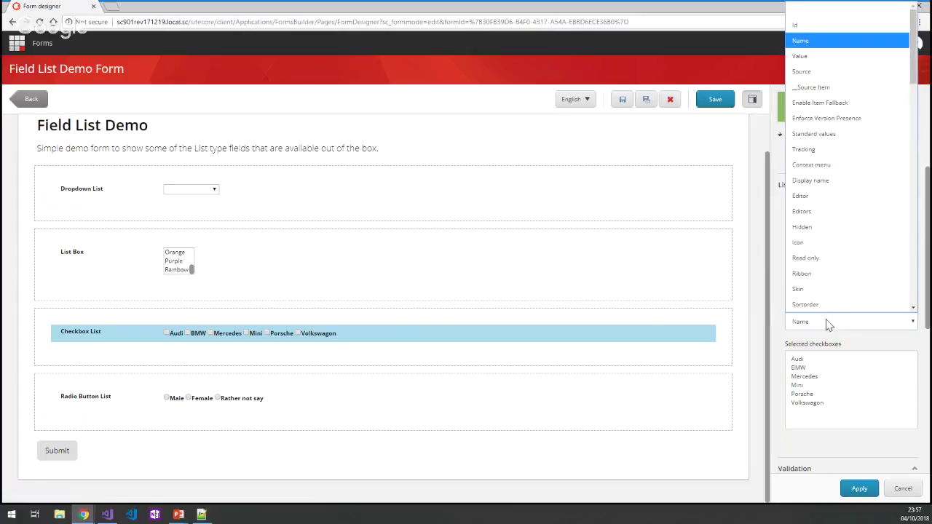
{"action": "left_click", "coordinate": [777, 348]}
{"action": "left_click", "coordinate": [811, 285]}
{"action": "left_click", "coordinate": [800, 56]}
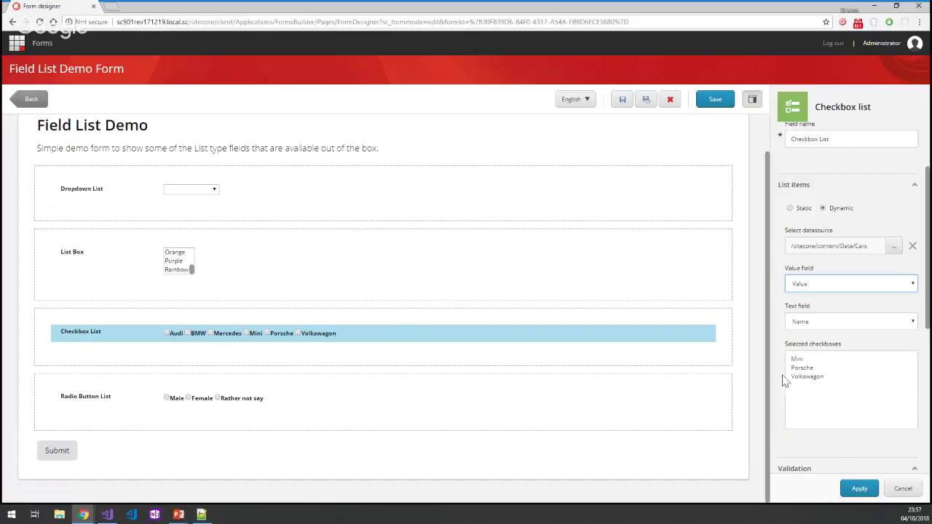
Review the Checkbox List's CSS class styling and bring the Sitecore Desktop tab alongside.
{"action": "scroll", "coordinate": [837, 395], "scroll_direction": "down", "scroll_amount": 4}
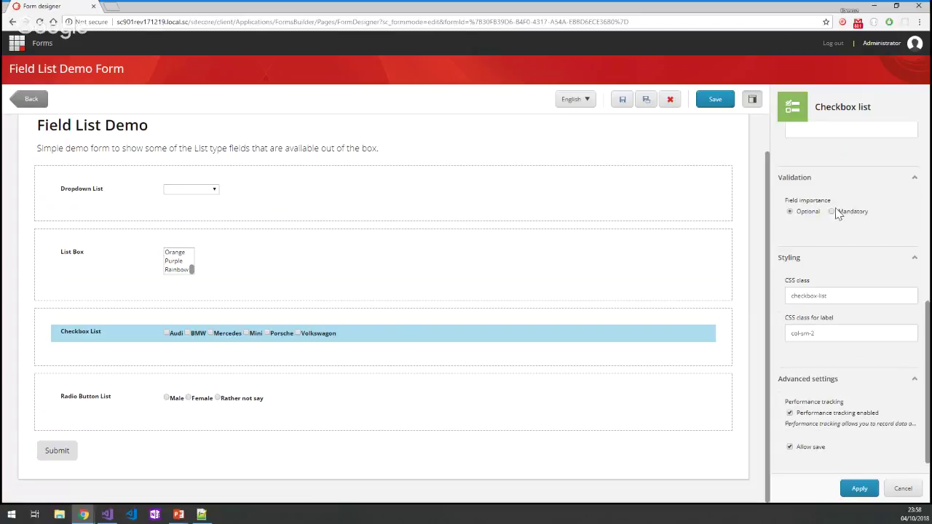
{"action": "left_click_drag", "start_coordinate": [854, 296], "coordinate": [786, 306]}
{"action": "left_click_drag", "start_coordinate": [822, 337], "coordinate": [786, 339]}
{"action": "scroll", "coordinate": [848, 437], "scroll_direction": "down", "scroll_amount": 1}
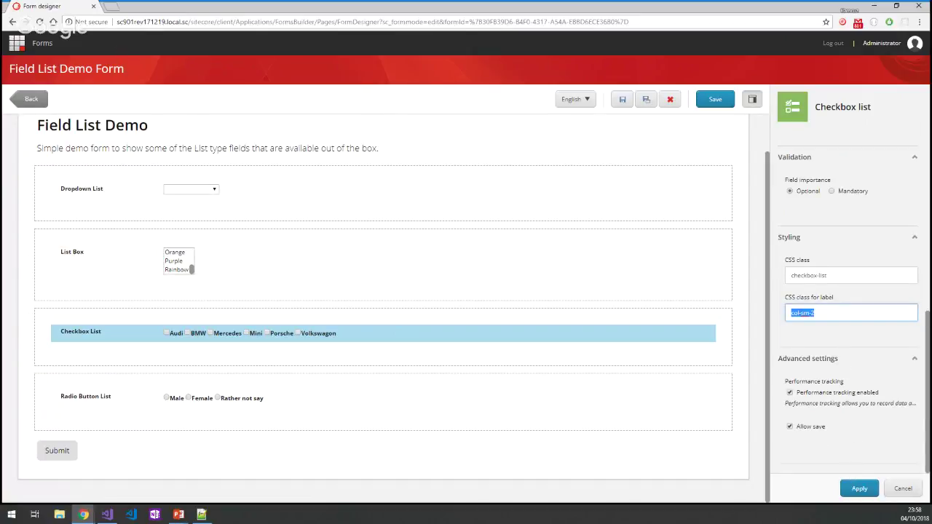
{"action": "left_click_drag", "start_coordinate": [588, 243], "coordinate": [142, 6]}
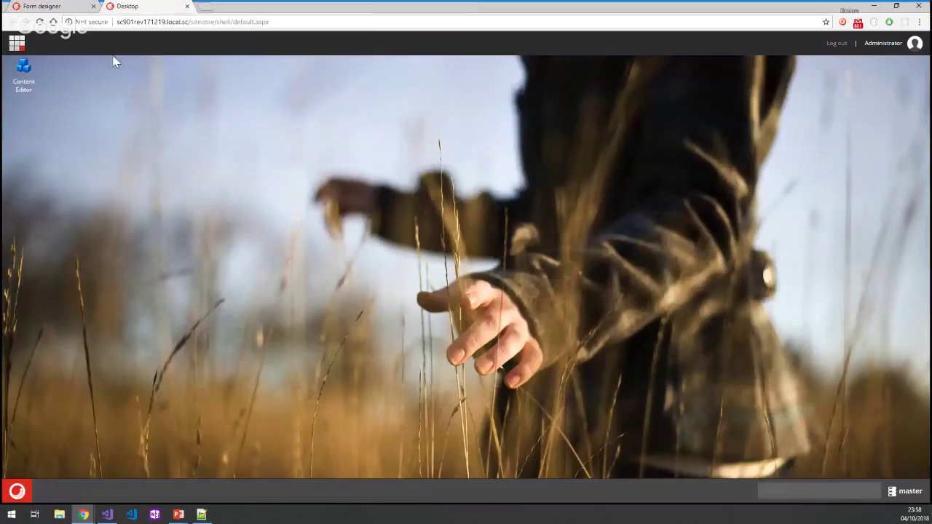
Launch Content Editor and view Simple Demo Form's Submit Button actions, Save Data and Redirect to Page.
{"action": "double_click", "coordinate": [22, 73]}
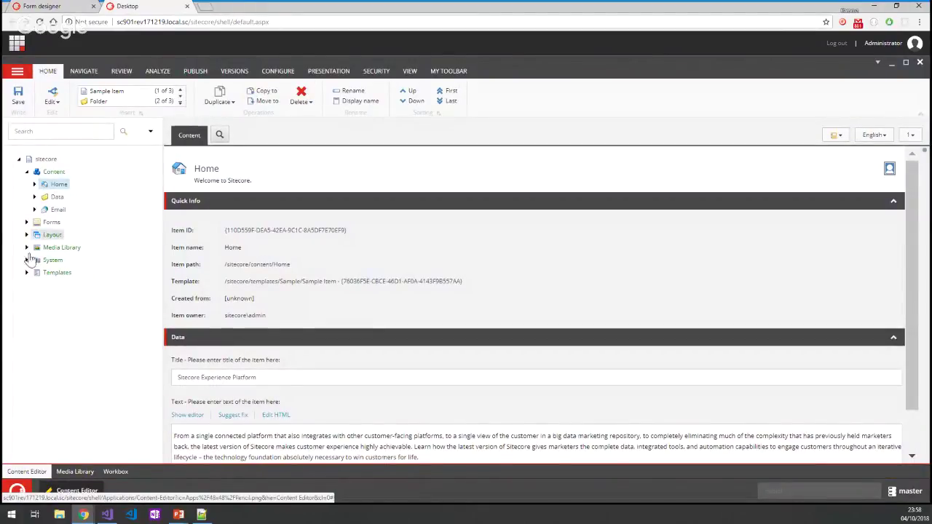
{"action": "left_click", "coordinate": [27, 172]}
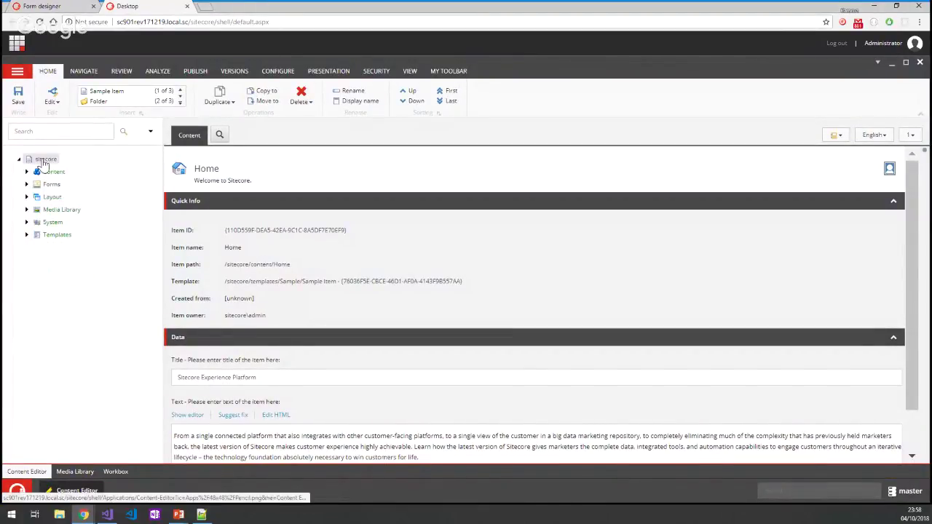
{"action": "left_click", "coordinate": [26, 186]}
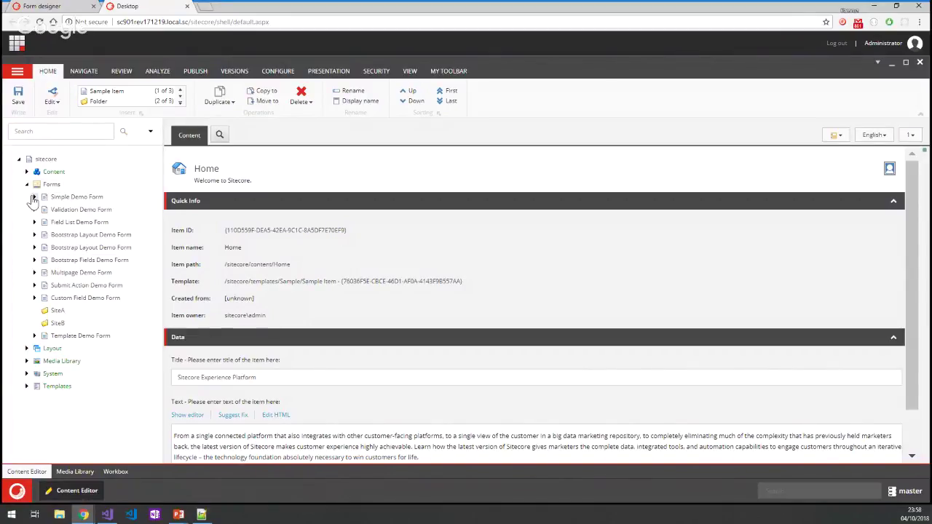
{"action": "left_click", "coordinate": [34, 197]}
{"action": "left_click", "coordinate": [43, 210]}
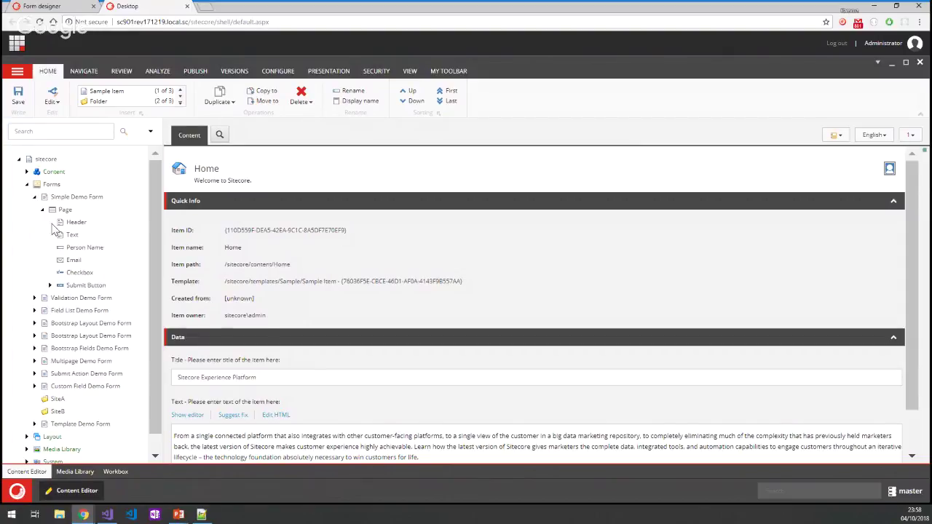
{"action": "left_click", "coordinate": [50, 285]}
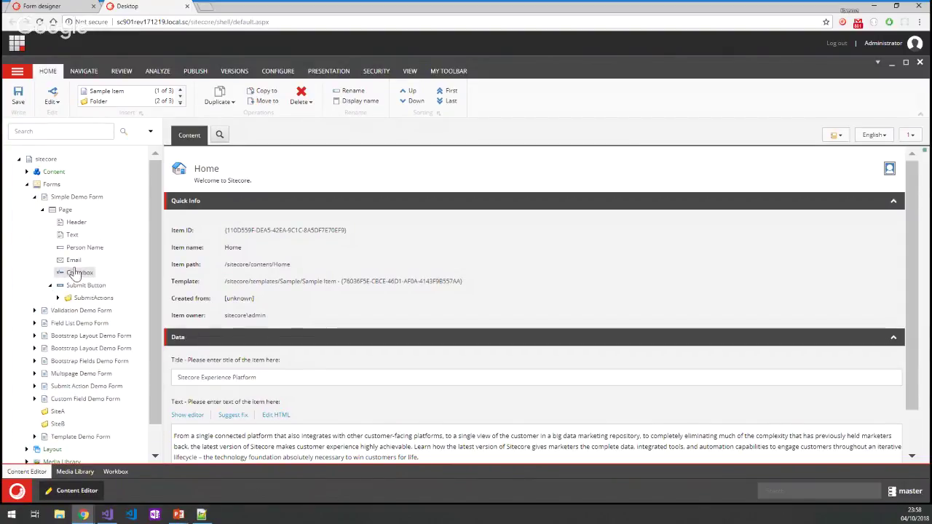
{"action": "left_click", "coordinate": [59, 297]}
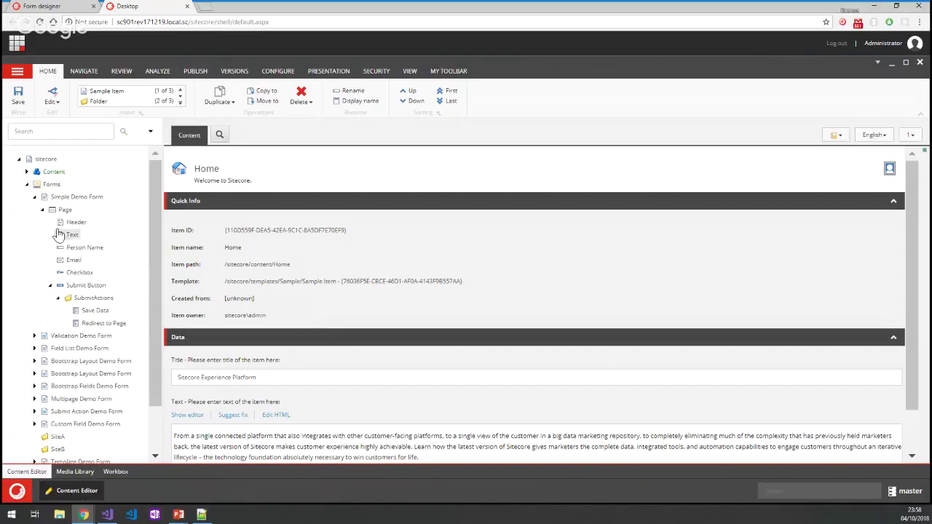
Expand the Validation Demo Form's page and sections to view its fields.
{"action": "left_click", "coordinate": [42, 210]}
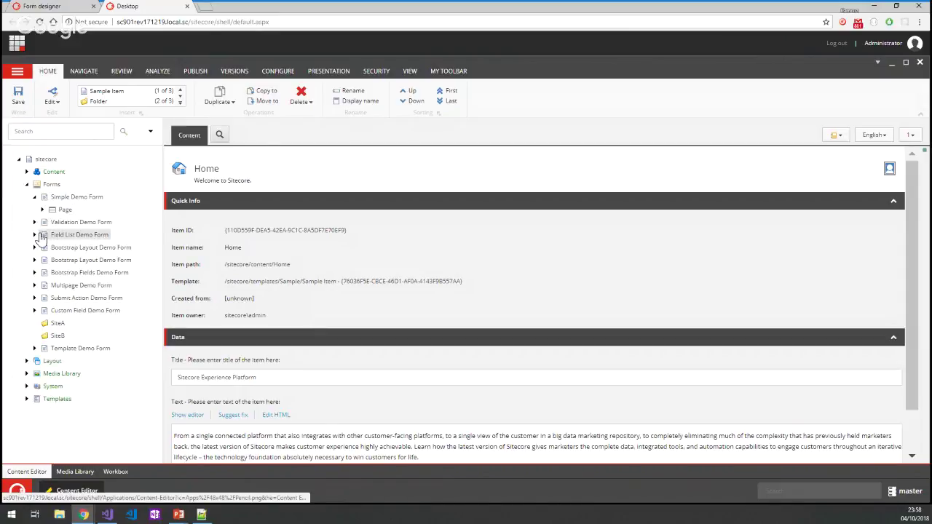
{"action": "left_click", "coordinate": [35, 221]}
{"action": "left_click", "coordinate": [42, 235]}
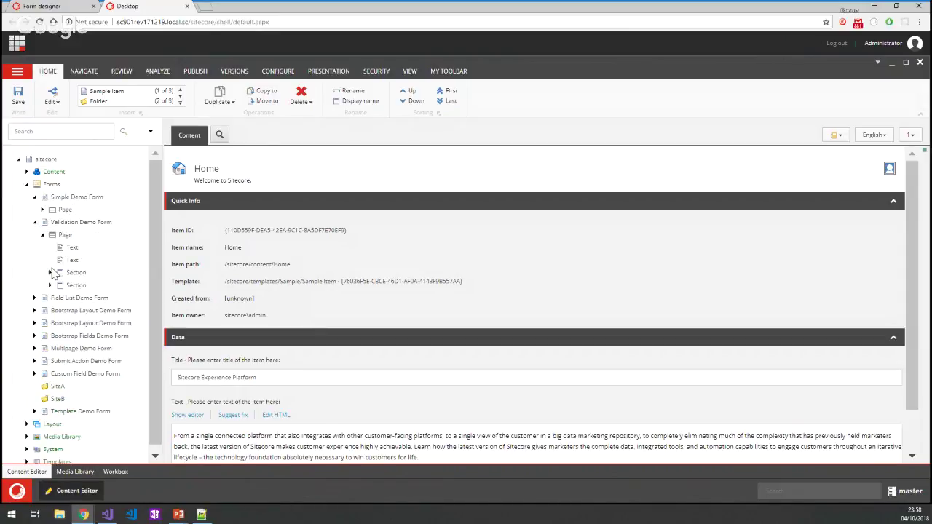
{"action": "left_click", "coordinate": [49, 285]}
{"action": "left_click", "coordinate": [49, 272]}
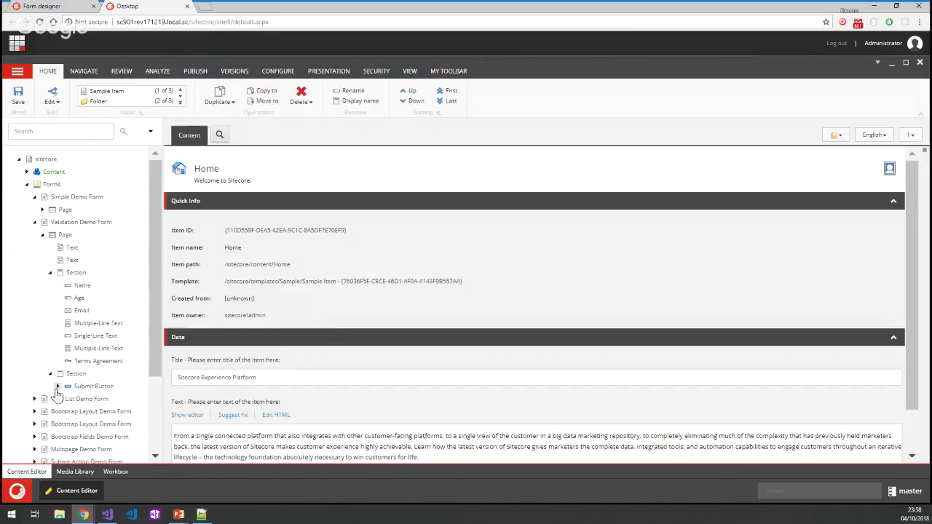
{"action": "left_click", "coordinate": [34, 223]}
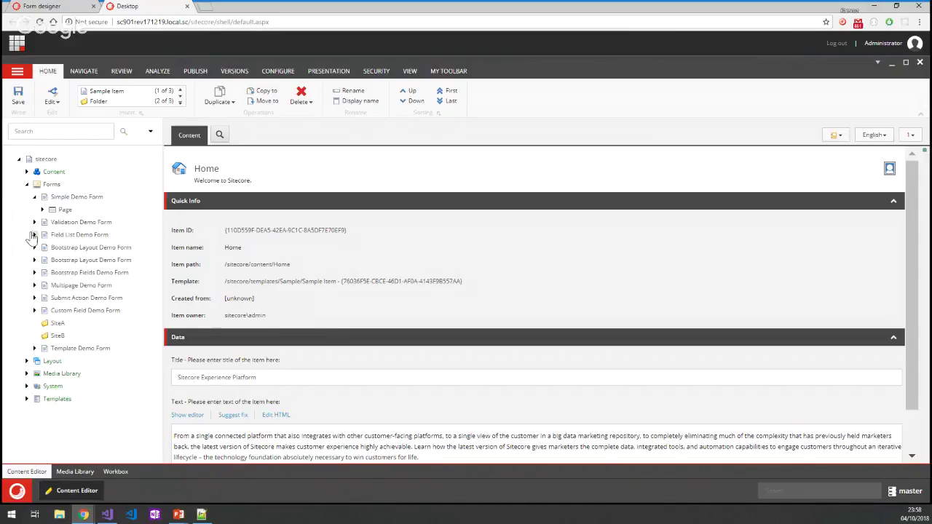
Expand Field List Demo Form's page and first Section to reveal the Dropdown List item.
{"action": "left_click", "coordinate": [34, 235]}
{"action": "left_click", "coordinate": [34, 196]}
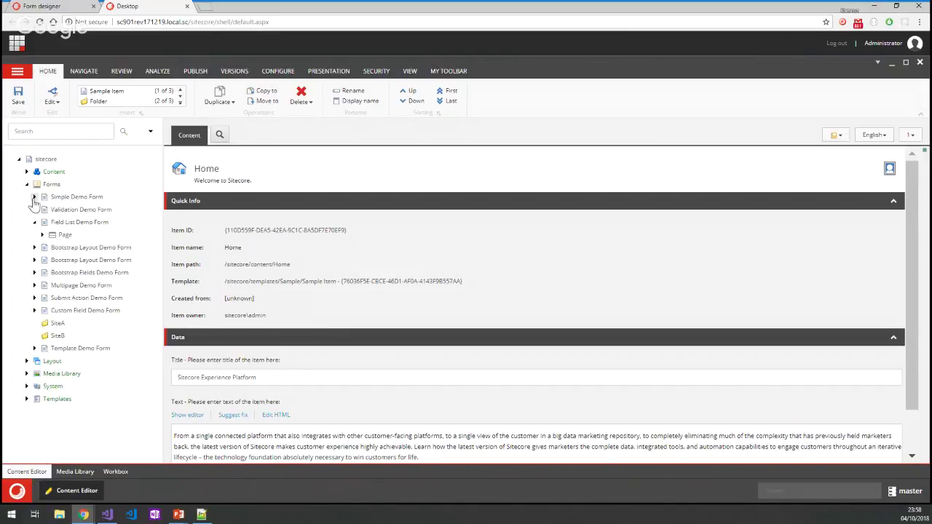
{"action": "left_click", "coordinate": [42, 234]}
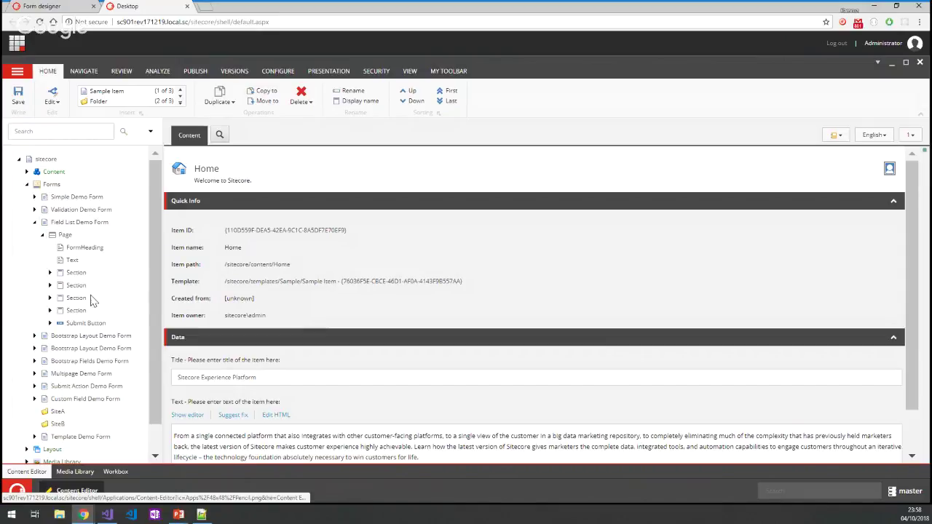
{"action": "left_click", "coordinate": [49, 273]}
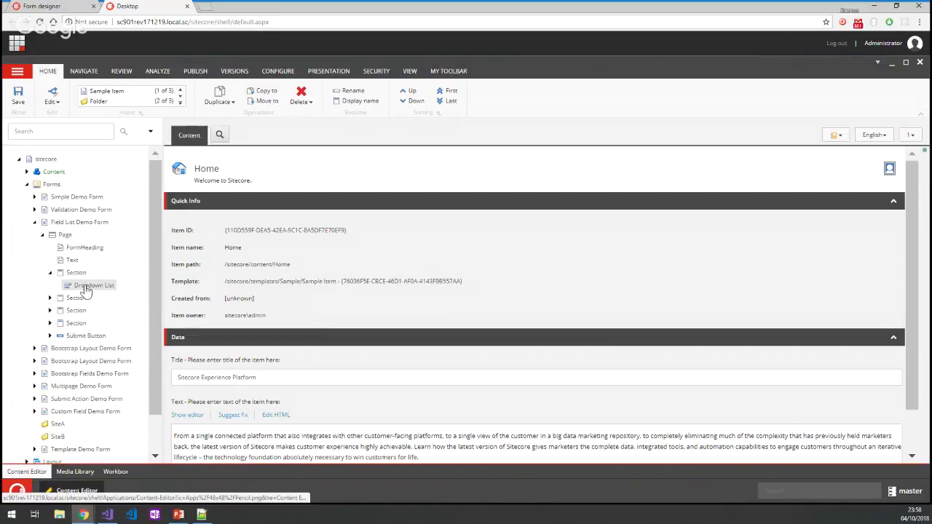
{"action": "scroll", "coordinate": [316, 339], "scroll_direction": "down", "scroll_amount": 5}
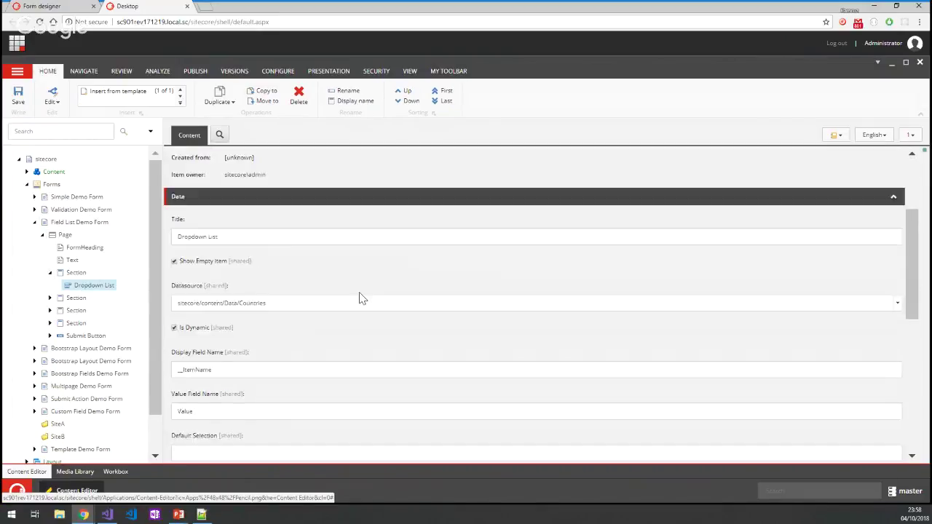
Examine the Dropdown List's Datasource path and Display Field Name values.
{"action": "left_click_drag", "start_coordinate": [195, 253], "coordinate": [270, 258]}
{"action": "scroll", "coordinate": [276, 304], "scroll_direction": "down", "scroll_amount": 1}
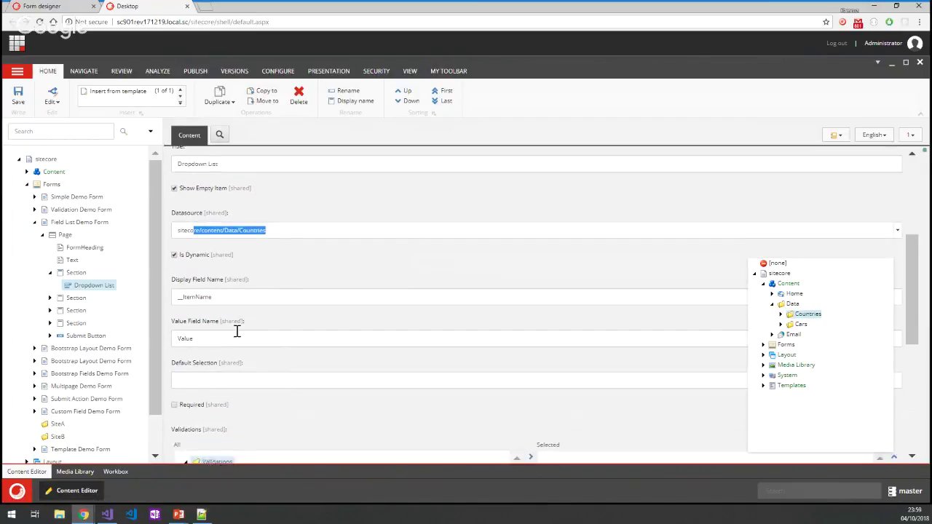
{"action": "left_click", "coordinate": [251, 281]}
{"action": "left_click_drag", "start_coordinate": [213, 268], "coordinate": [190, 267]}
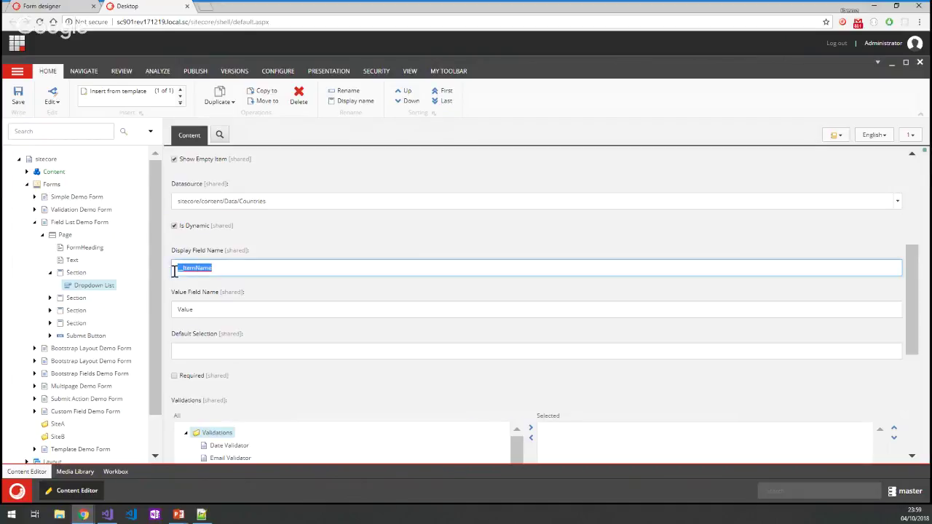
{"action": "left_click_drag", "start_coordinate": [204, 309], "coordinate": [177, 309]}
{"action": "scroll", "coordinate": [343, 256], "scroll_direction": "down", "scroll_amount": 2}
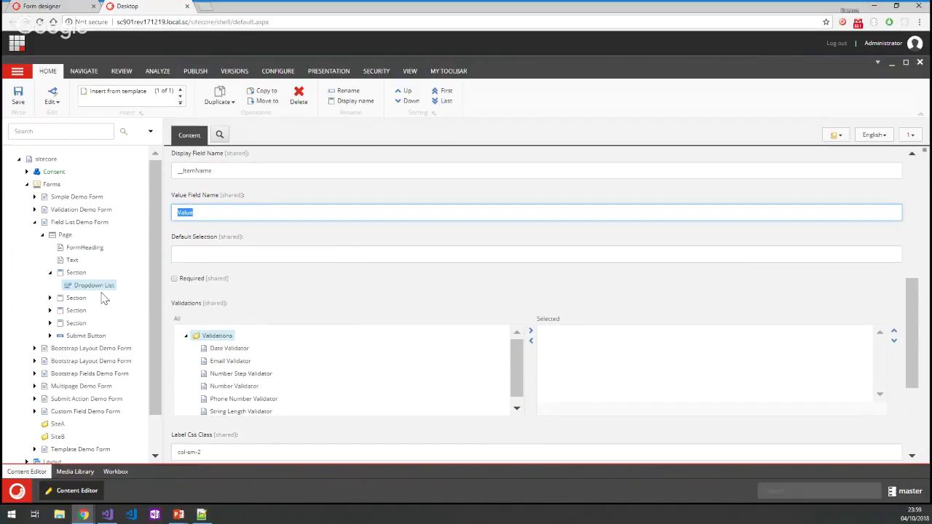
Expand the second Section's List Box > Settings > Datasource to list Red through Purple.
{"action": "left_click", "coordinate": [51, 273]}
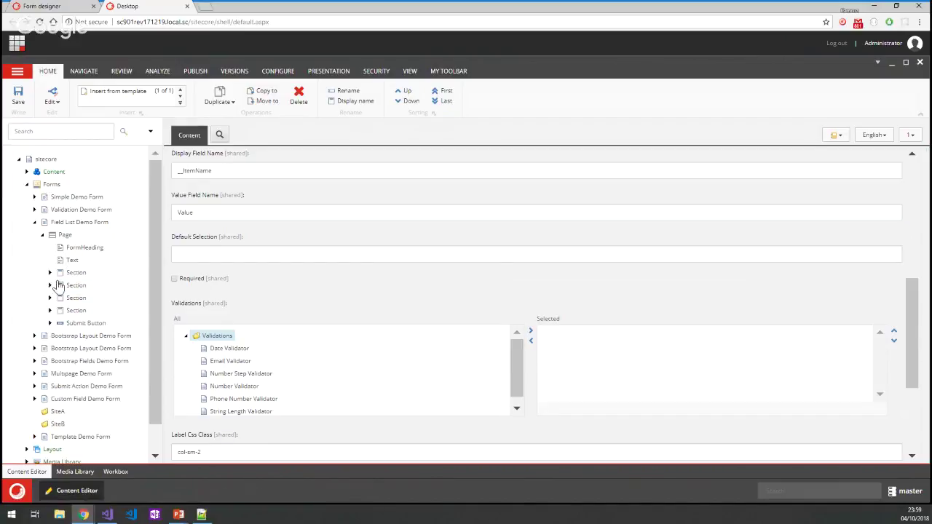
{"action": "left_click", "coordinate": [50, 284]}
{"action": "left_click", "coordinate": [57, 297]}
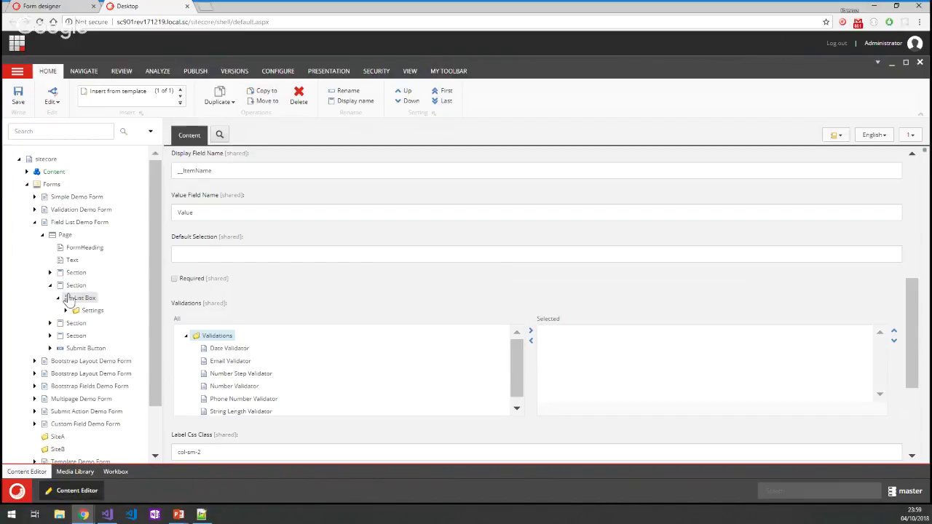
{"action": "scroll", "coordinate": [73, 302], "scroll_direction": "down", "scroll_amount": 1}
{"action": "scroll", "coordinate": [74, 301], "scroll_direction": "down", "scroll_amount": 1}
{"action": "left_click", "coordinate": [66, 262]}
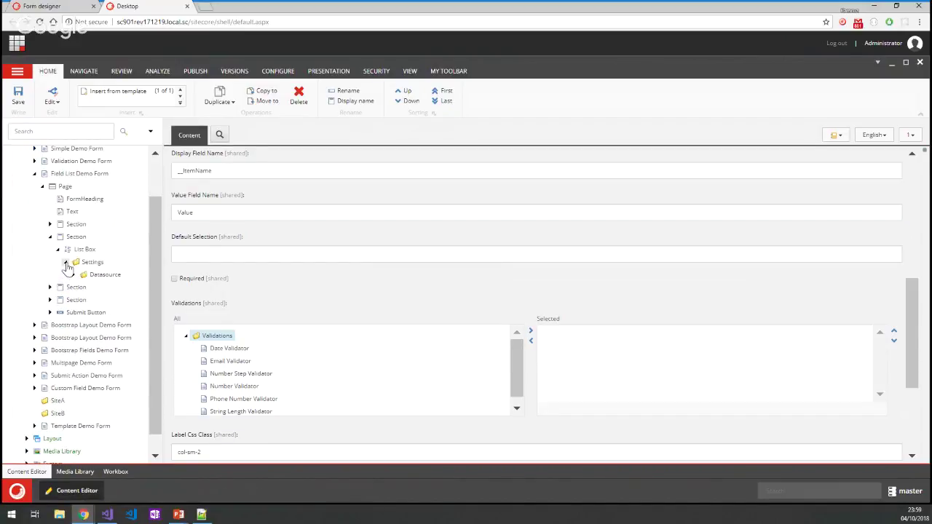
{"action": "left_click", "coordinate": [73, 275]}
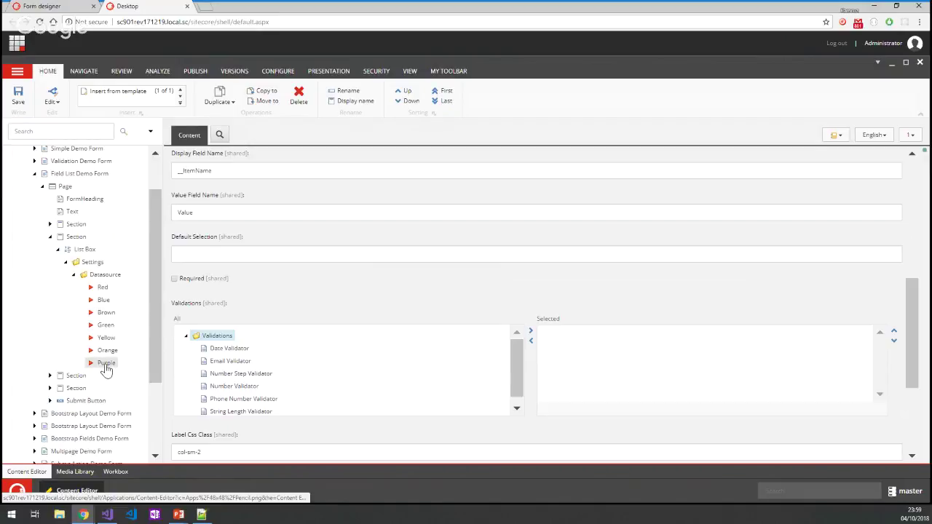
Save Field List Demo Form in the designer, answering Yes to the unapplied-changes prompt, then return to Content Editor.
{"action": "left_click", "coordinate": [65, 7]}
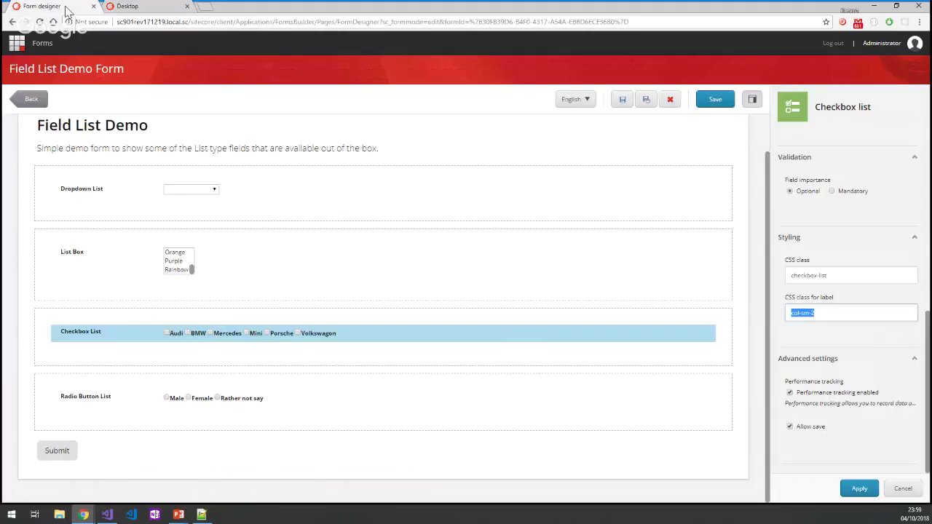
{"action": "left_click", "coordinate": [713, 102]}
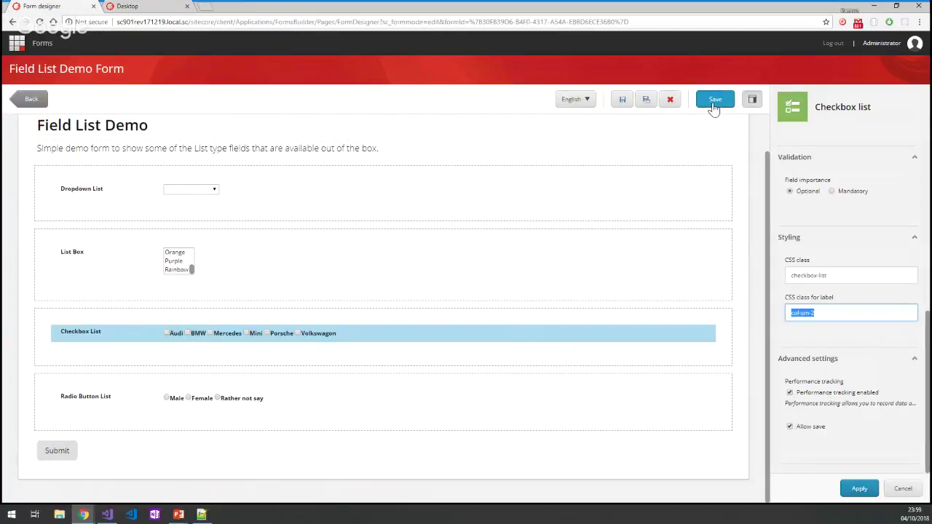
{"action": "left_click", "coordinate": [714, 102]}
{"action": "left_click", "coordinate": [524, 351]}
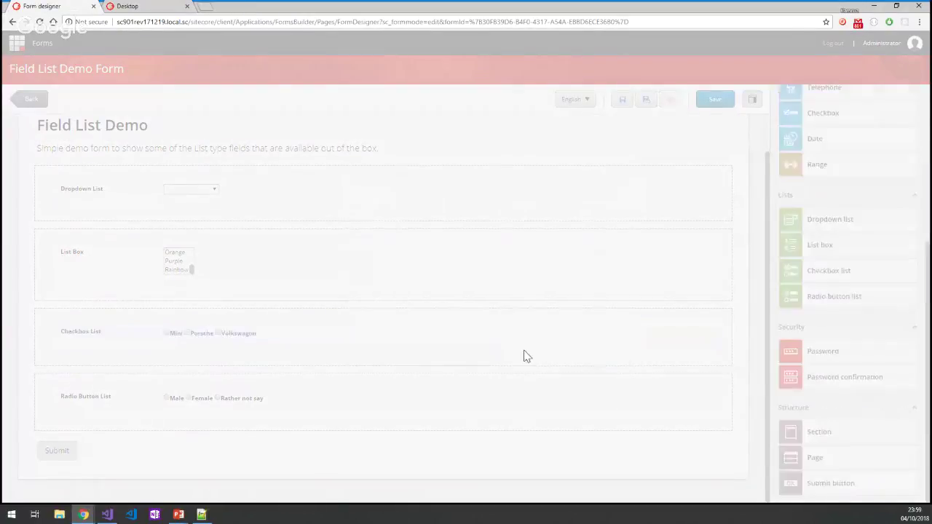
{"action": "left_click", "coordinate": [150, 8]}
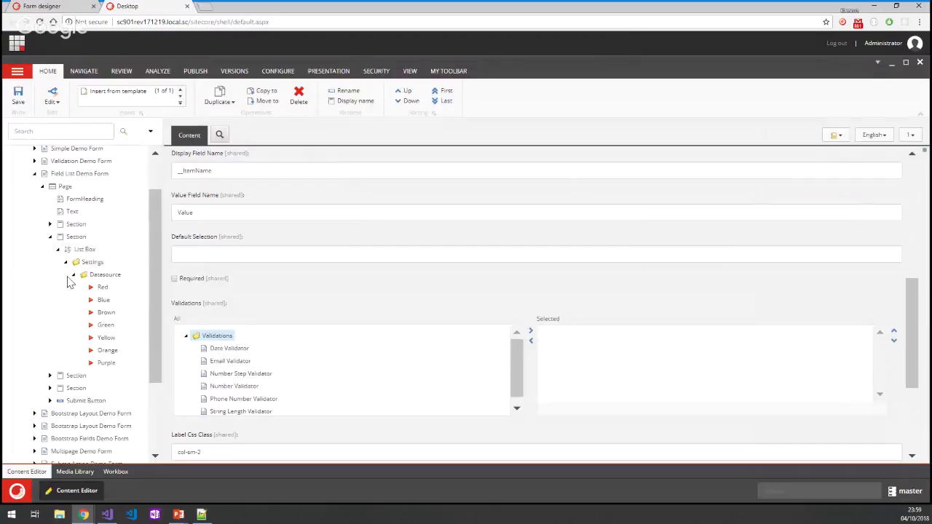
Duplicate the Rainbow list item as a new item named Mike.
{"action": "left_click", "coordinate": [108, 374]}
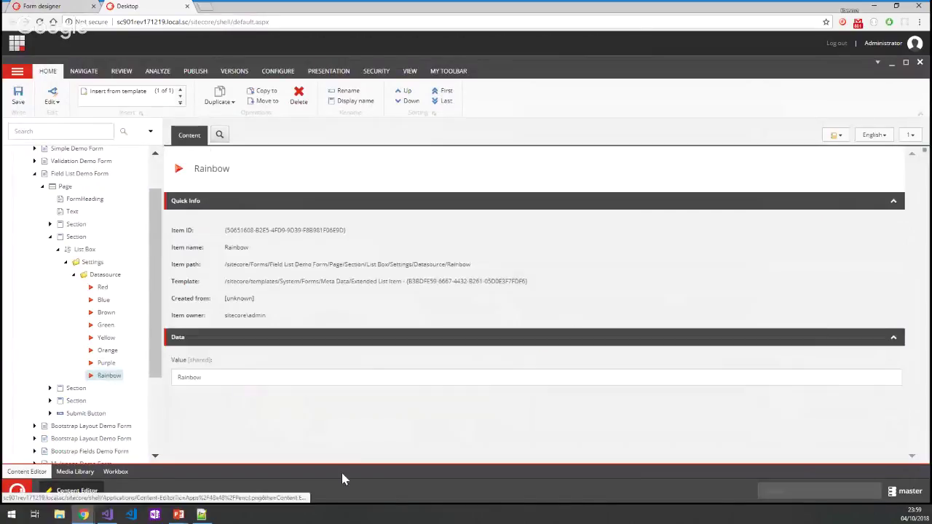
{"action": "right_click", "coordinate": [111, 276]}
{"action": "mouse_move", "coordinate": [113, 282]}
{"action": "left_click", "coordinate": [263, 454]}
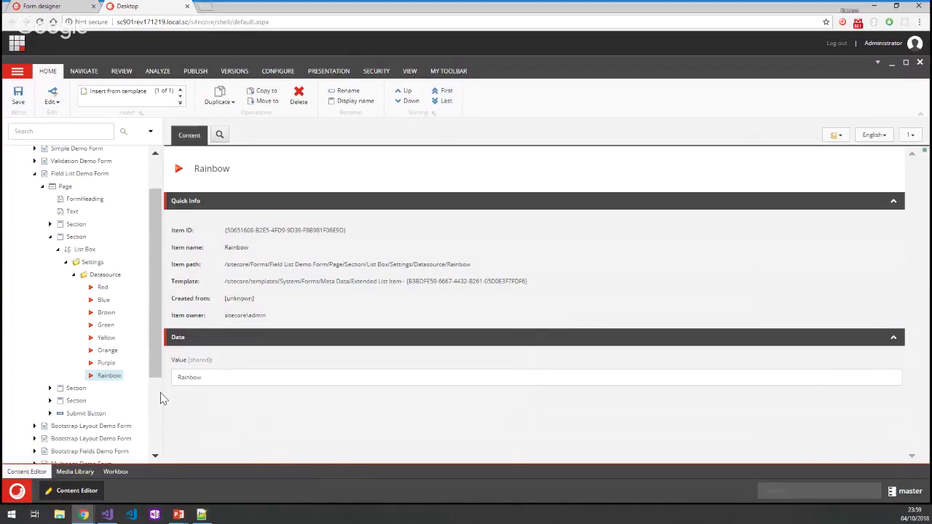
{"action": "right_click", "coordinate": [115, 385]}
{"action": "left_click", "coordinate": [140, 377]}
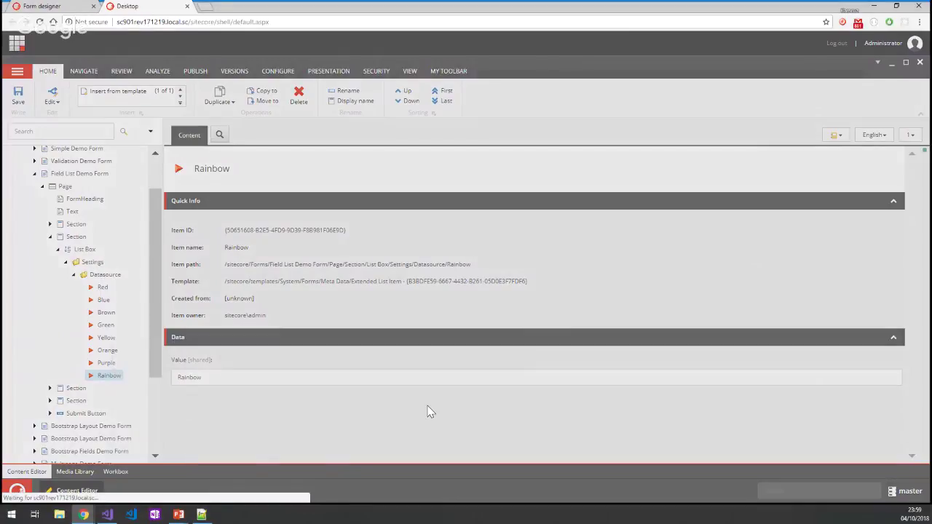
{"action": "type", "text": "Mike"}
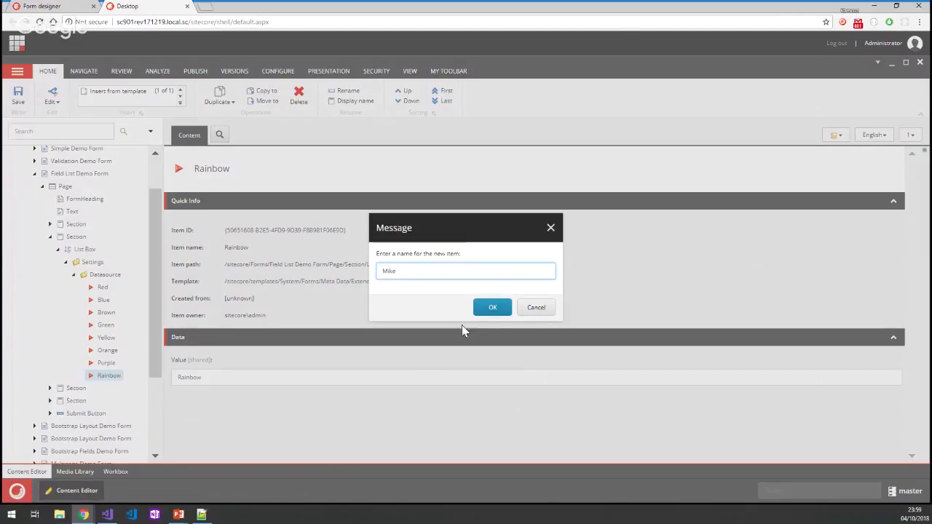
{"action": "left_click", "coordinate": [492, 307]}
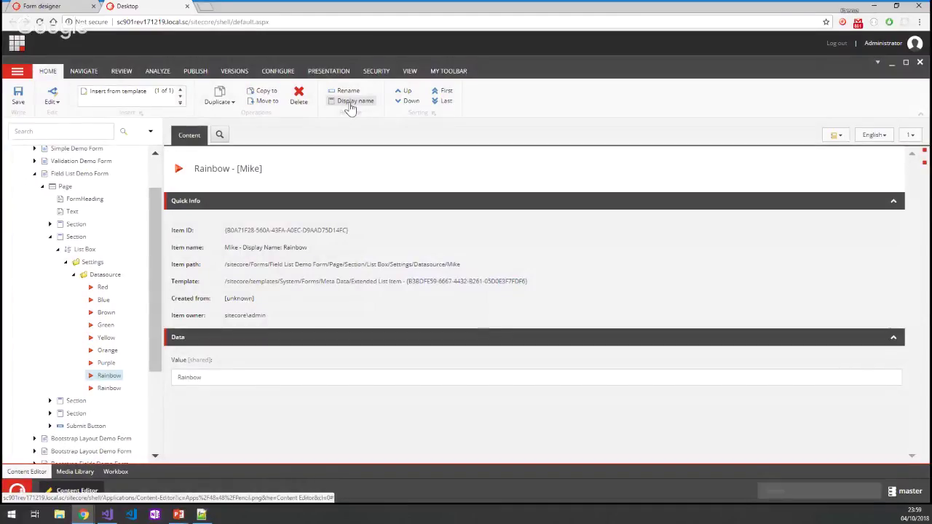
Clear Mike's display name, change its Value to Mike, and save with Ctrl+S.
{"action": "left_click", "coordinate": [350, 105]}
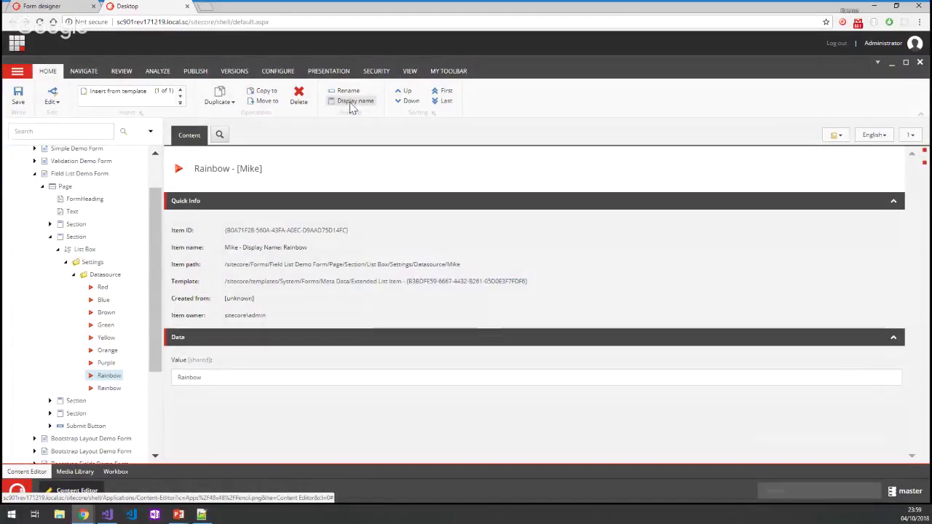
{"action": "key", "text": "Return"}
{"action": "double_click", "coordinate": [284, 375]}
{"action": "type", "text": "Mike"}
{"action": "key", "text": "ctrl+s"}
Reload the form designer with F5 and select the List Box to show Purple, Mike and Rainbow.
{"action": "left_click", "coordinate": [41, 6]}
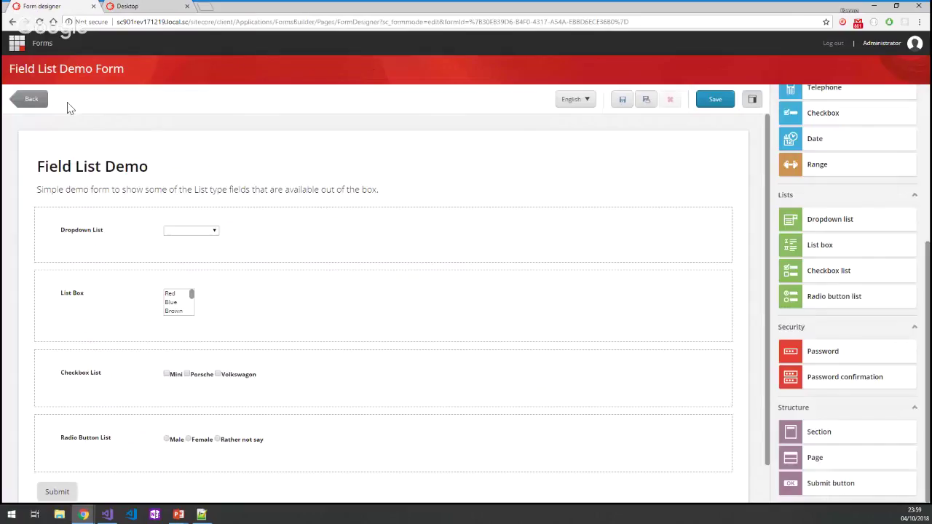
{"action": "key", "text": "F5"}
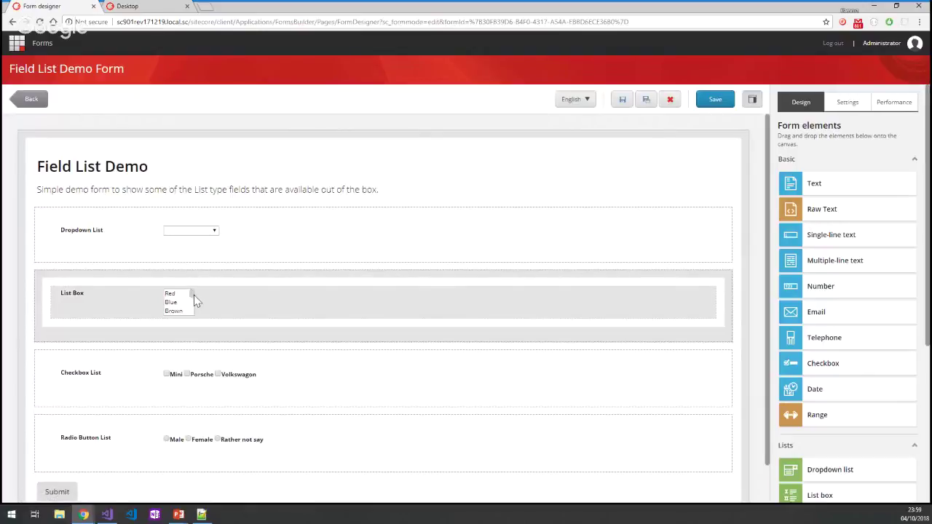
{"action": "left_click_drag", "start_coordinate": [193, 295], "coordinate": [195, 318]}
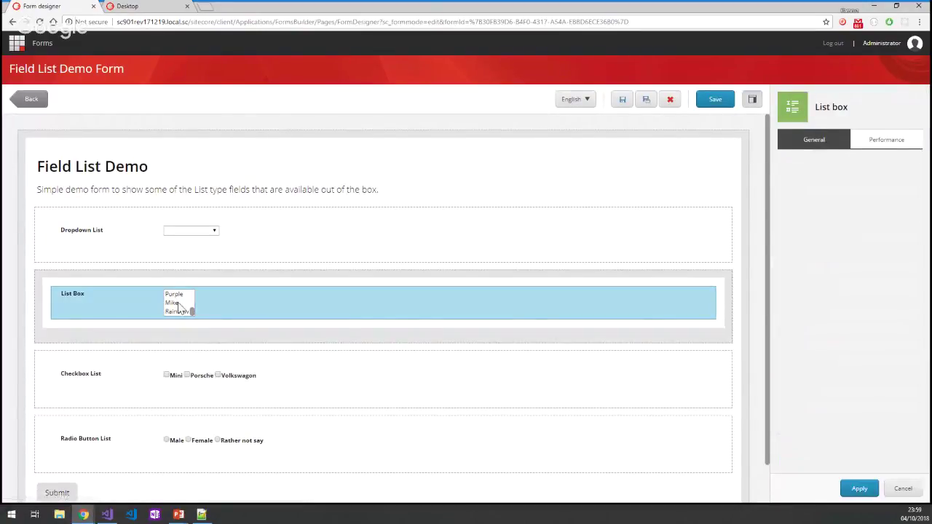
{"action": "left_click", "coordinate": [189, 314]}
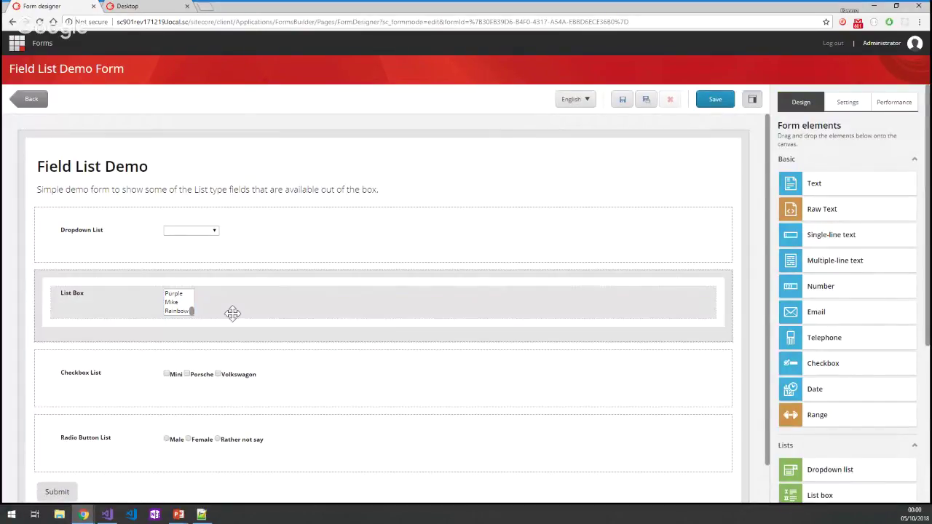
{"action": "left_click", "coordinate": [233, 313]}
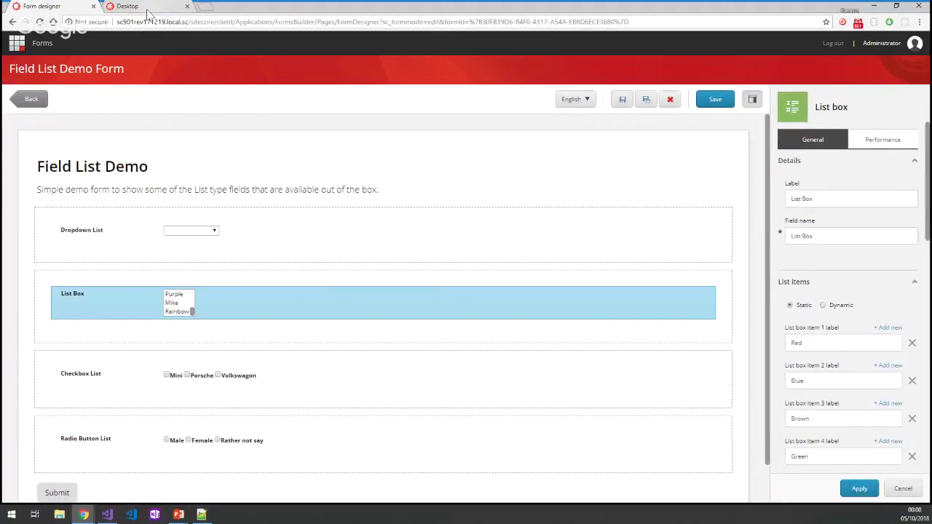
Open the Submit Button's SubmitActions and inspect its Save Data and Redirect to Page actions.
{"action": "left_click", "coordinate": [145, 9]}
{"action": "left_click", "coordinate": [49, 426]}
{"action": "scroll", "coordinate": [60, 407], "scroll_direction": "down", "scroll_amount": 3}
{"action": "left_click", "coordinate": [57, 341]}
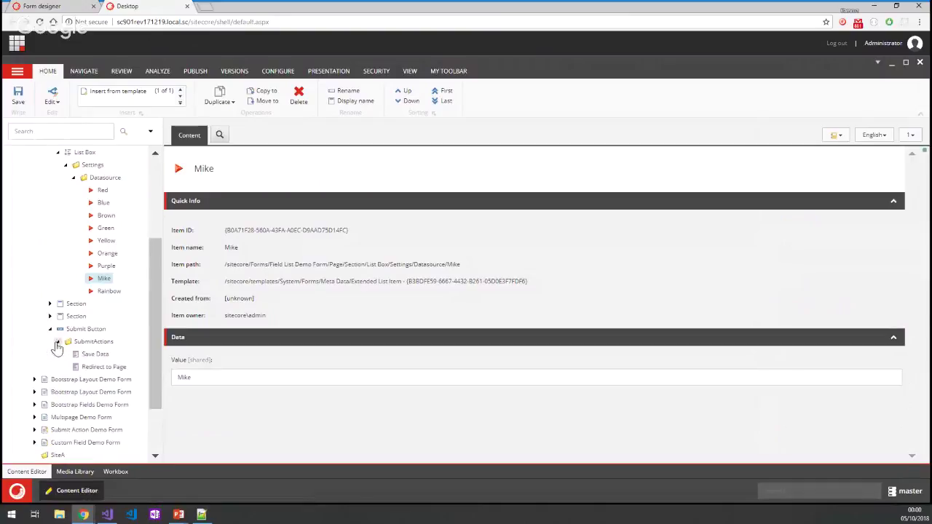
{"action": "left_click", "coordinate": [95, 354]}
{"action": "left_click", "coordinate": [102, 368]}
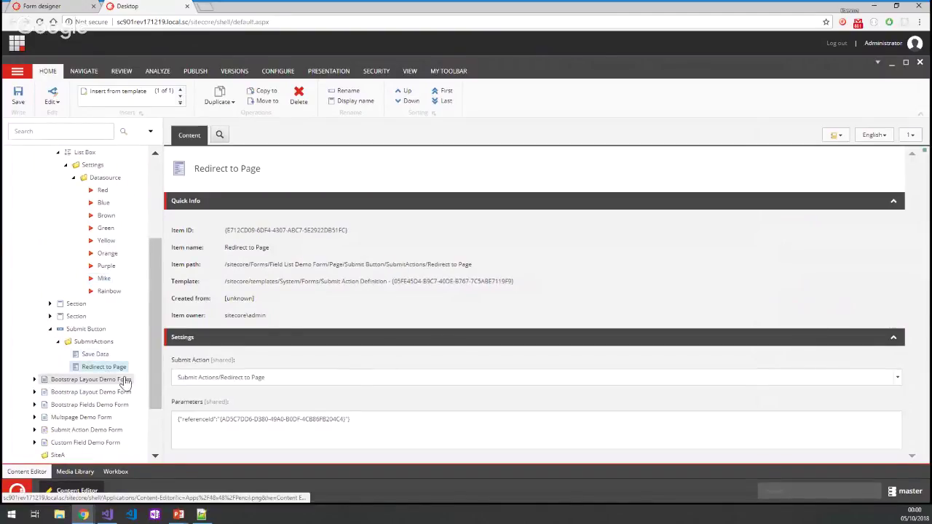
{"action": "left_click", "coordinate": [95, 356]}
{"action": "left_click", "coordinate": [94, 342]}
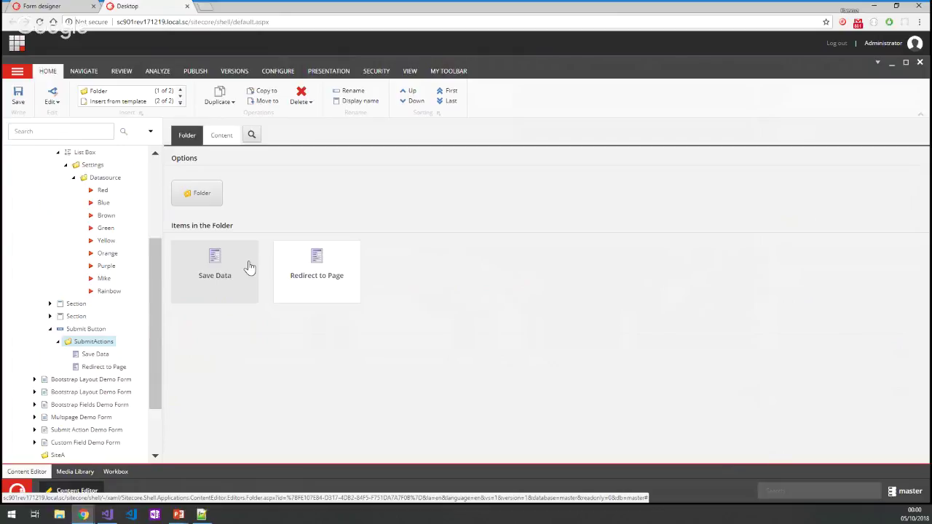
Collapse the List Box branch, move the editor aside, and open the demo site's Bootstrap Layout Demo page.
{"action": "left_click", "coordinate": [57, 153]}
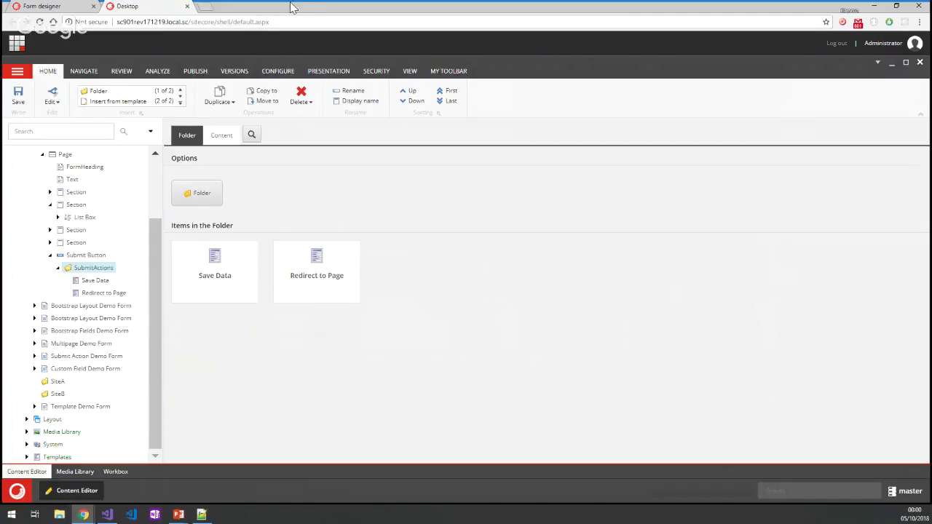
{"action": "left_click_drag", "start_coordinate": [290, 8], "coordinate": [931, 190]}
{"action": "left_click", "coordinate": [345, 73]}
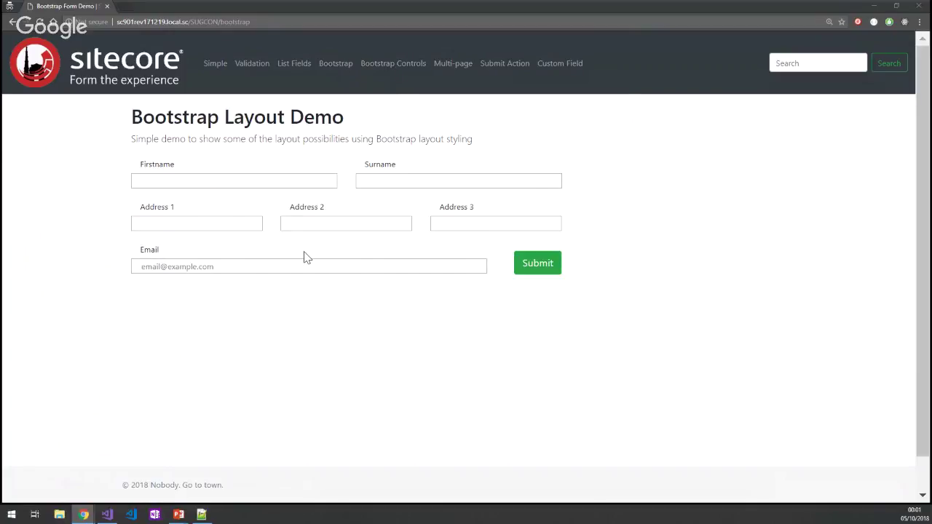
Open Bootstrap Controls and try the Large, Regular and Small Field inputs in turn.
{"action": "left_click", "coordinate": [393, 64]}
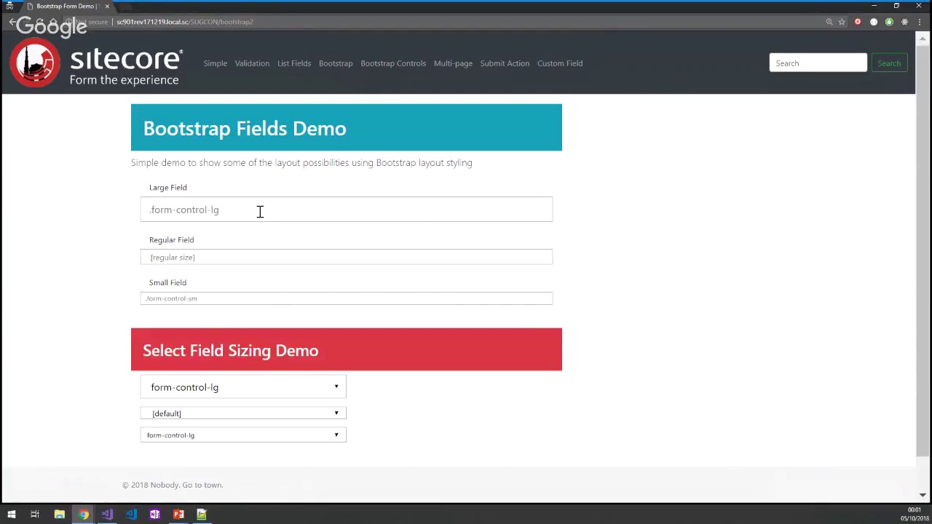
{"action": "left_click", "coordinate": [232, 210]}
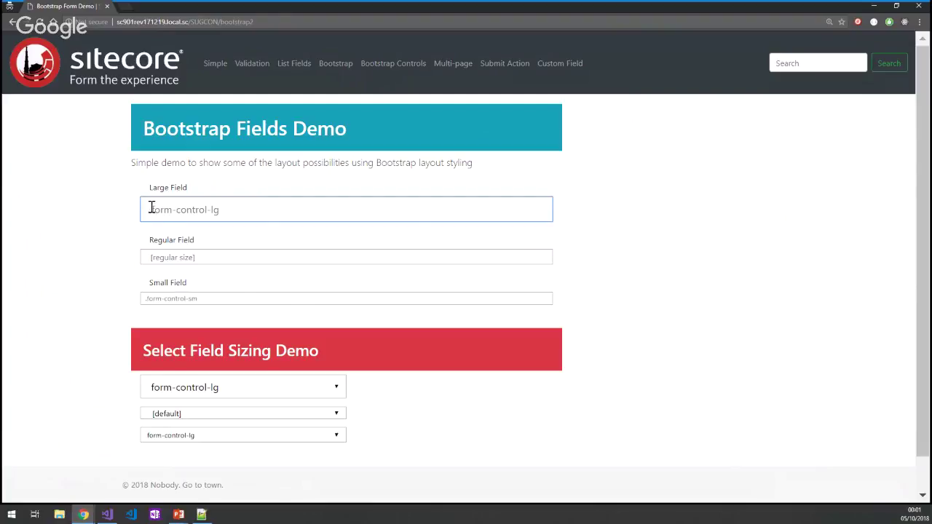
{"action": "left_click", "coordinate": [207, 254]}
{"action": "left_click", "coordinate": [214, 298]}
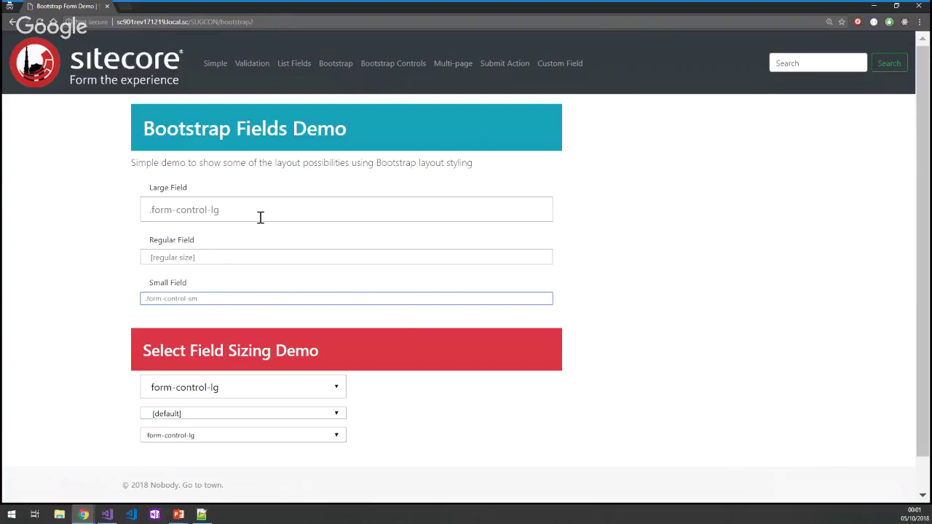
{"action": "left_click_drag", "start_coordinate": [194, 131], "coordinate": [329, 135]}
{"action": "left_click", "coordinate": [330, 135]}
{"action": "scroll", "coordinate": [343, 260], "scroll_direction": "down", "scroll_amount": 1}
{"action": "scroll", "coordinate": [343, 259], "scroll_direction": "up", "scroll_amount": 1}
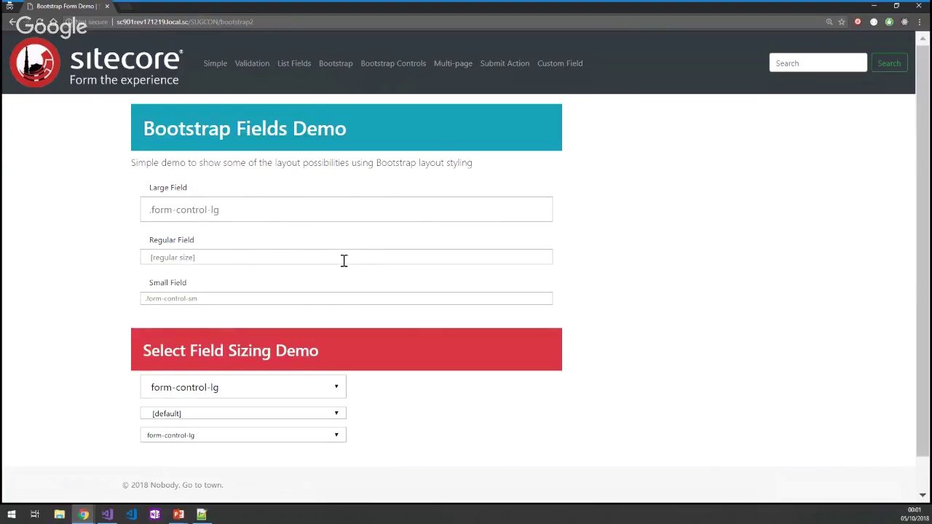
Open the Multi-page Demo Form, enter a name and e-mail address, and advance to page two.
{"action": "left_click", "coordinate": [451, 71]}
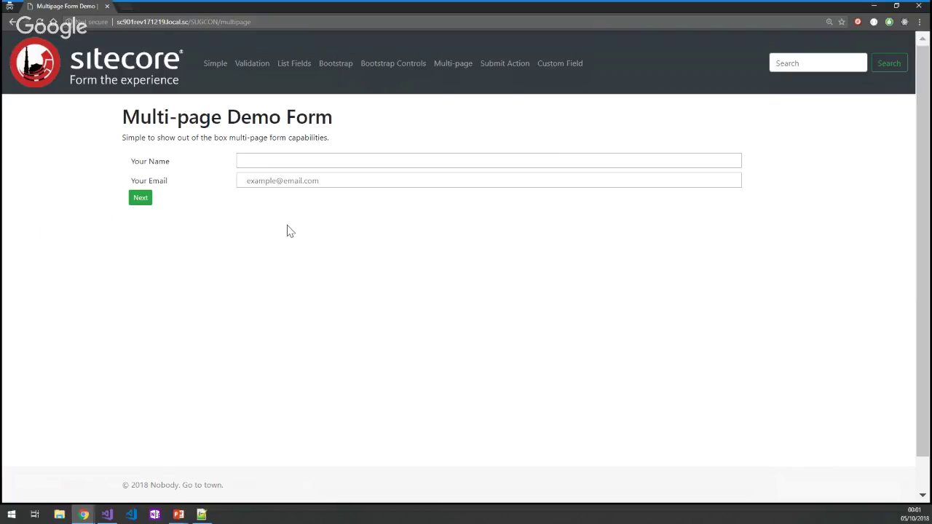
{"action": "left_click", "coordinate": [287, 161]}
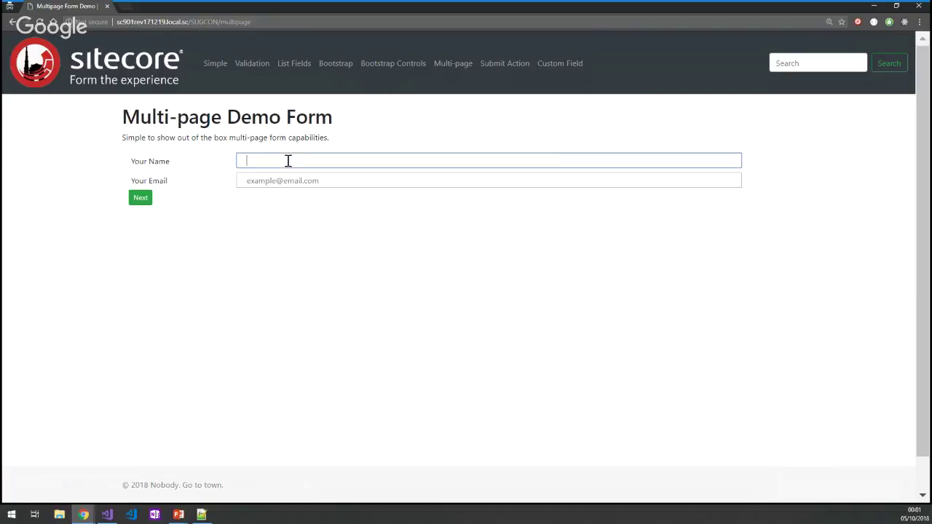
{"action": "left_click", "coordinate": [336, 186]}
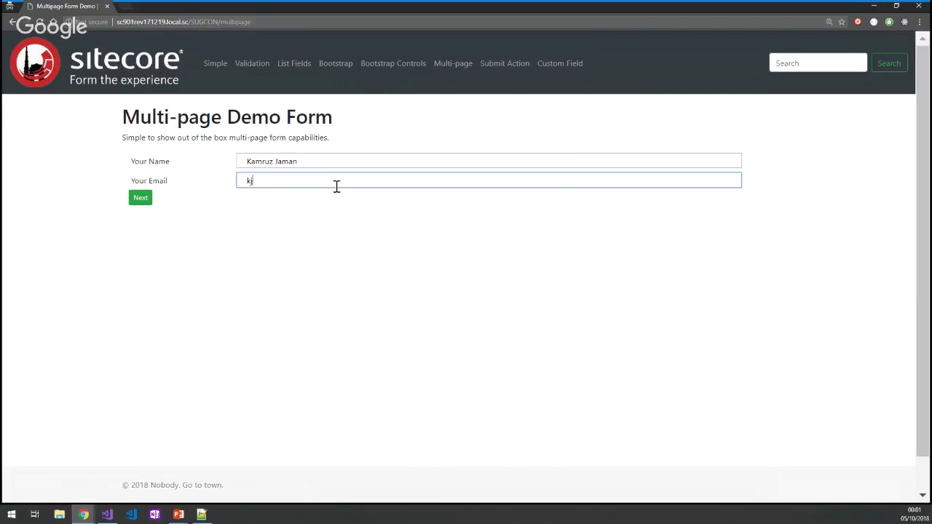
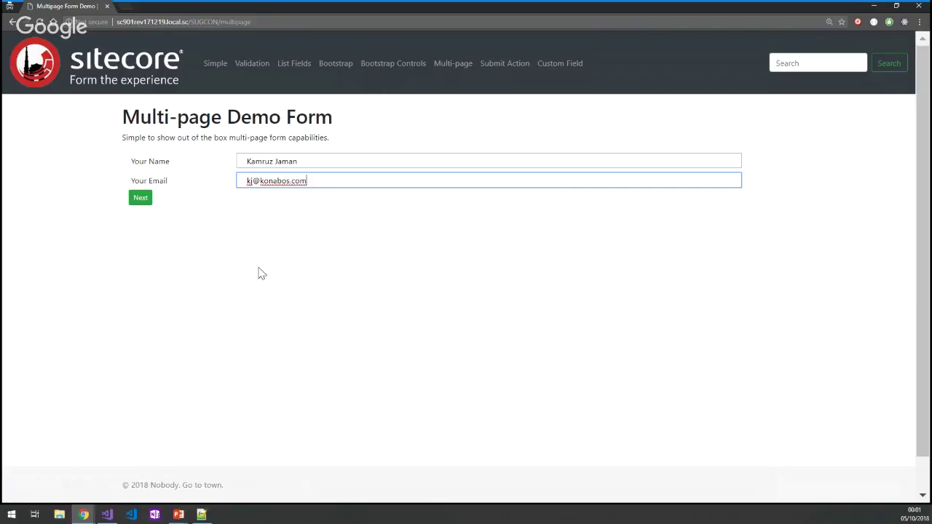
{"action": "left_click", "coordinate": [141, 200]}
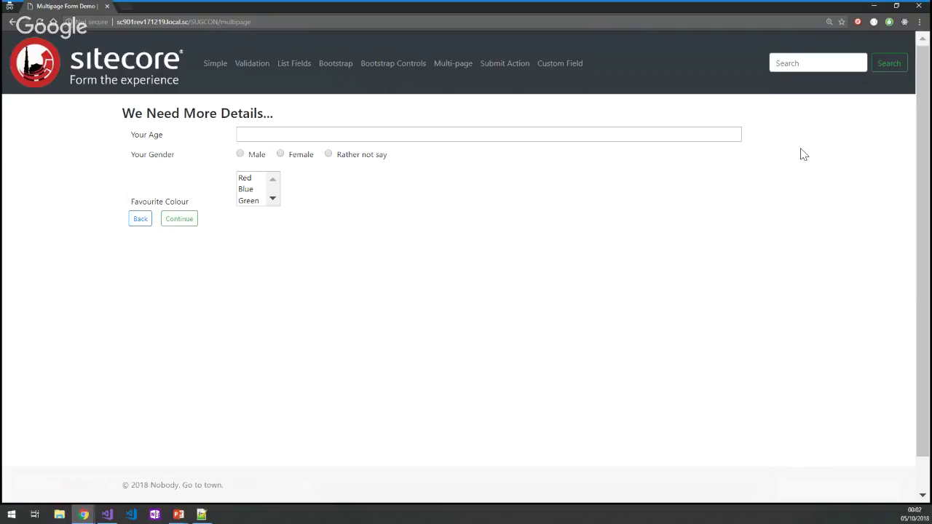
Set age 21, gender Male and colour Red, then step forward and back between pages.
{"action": "left_click_drag", "start_coordinate": [726, 131], "coordinate": [726, 132]}
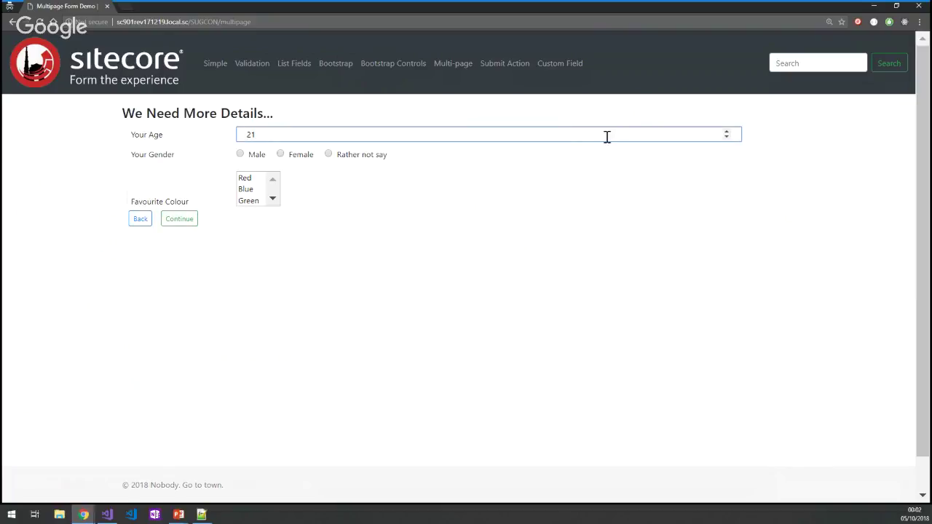
{"action": "left_click", "coordinate": [241, 154]}
{"action": "left_click", "coordinate": [254, 191]}
{"action": "left_click", "coordinate": [250, 200]}
{"action": "left_click", "coordinate": [244, 178]}
{"action": "left_click", "coordinate": [190, 220]}
{"action": "left_click", "coordinate": [140, 191]}
{"action": "left_click", "coordinate": [142, 218]}
{"action": "left_click", "coordinate": [141, 198]}
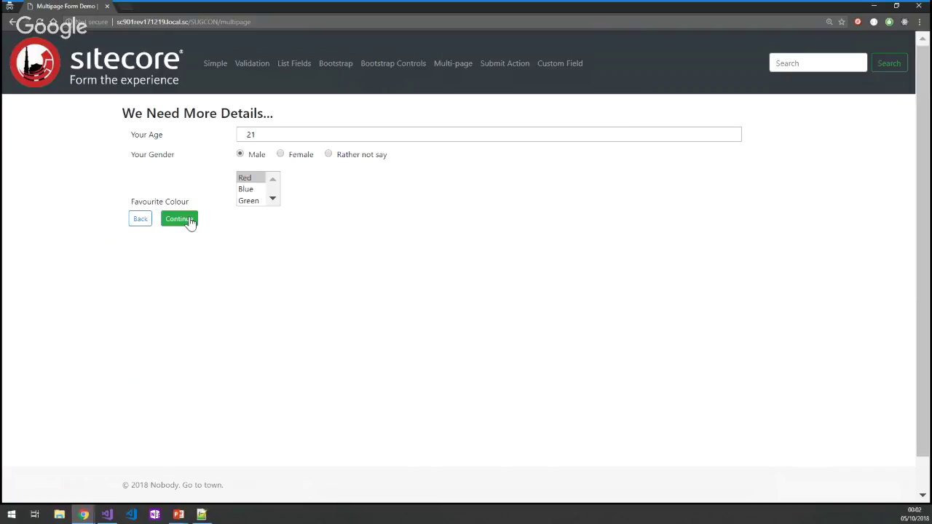
Clear the age and try continuing to trigger the required-age validation.
{"action": "left_click", "coordinate": [269, 133]}
{"action": "left_click", "coordinate": [725, 138]}
{"action": "left_click", "coordinate": [726, 138]}
{"action": "left_click", "coordinate": [726, 137]}
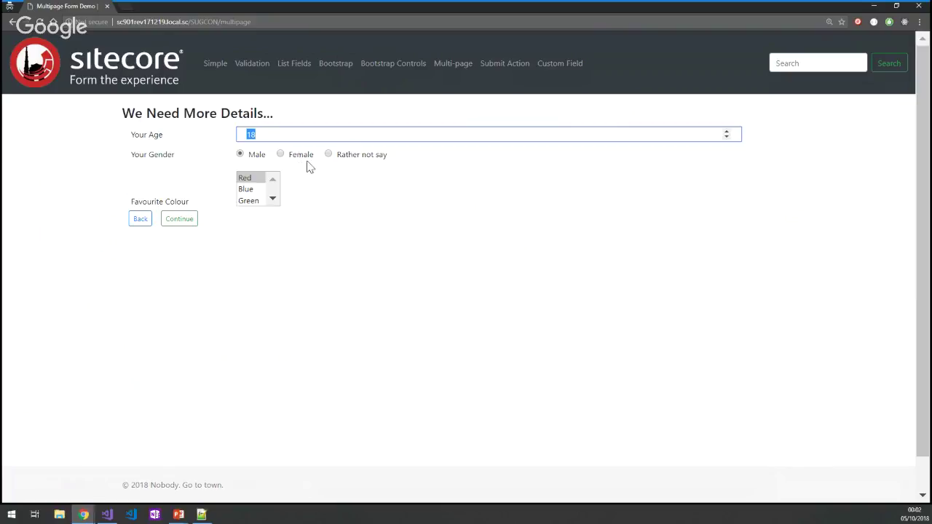
{"action": "key", "text": "BackSpace"}
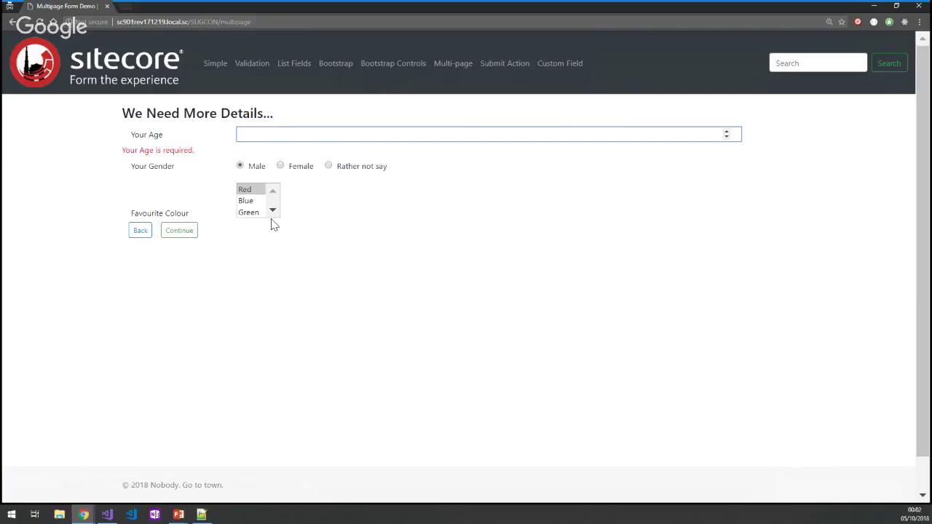
{"action": "left_click", "coordinate": [142, 231]}
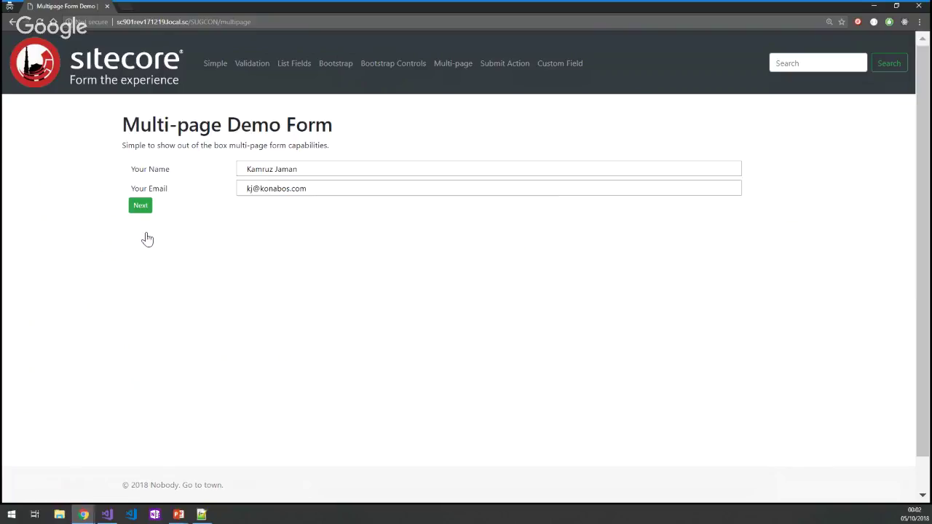
{"action": "left_click", "coordinate": [150, 208]}
{"action": "left_click", "coordinate": [183, 218]}
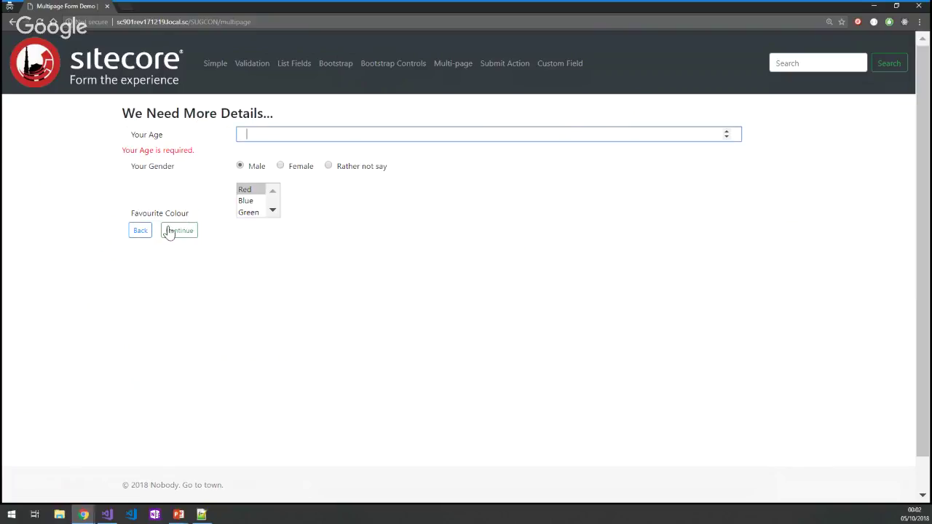
Enter age 19 and continue to the Almost There comments page.
{"action": "type", "text": "19"}
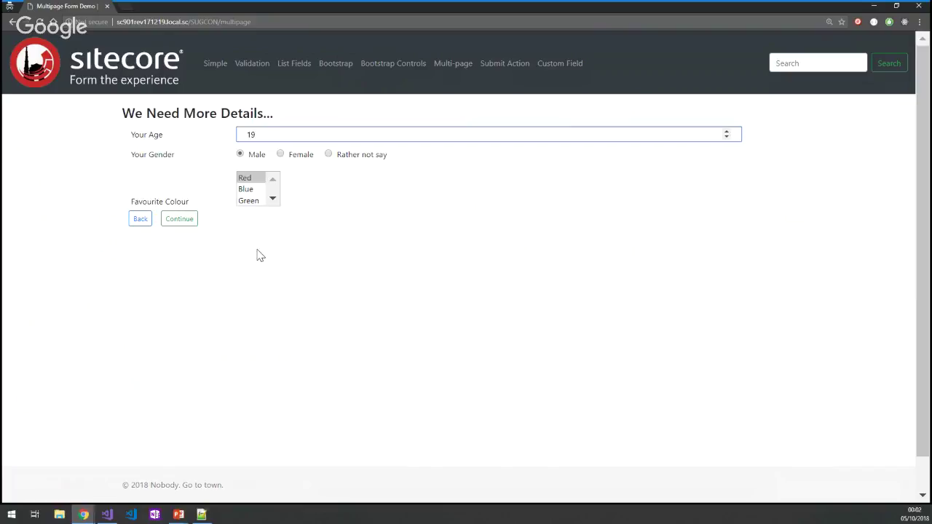
{"action": "left_click", "coordinate": [179, 220]}
{"action": "left_click", "coordinate": [285, 140]}
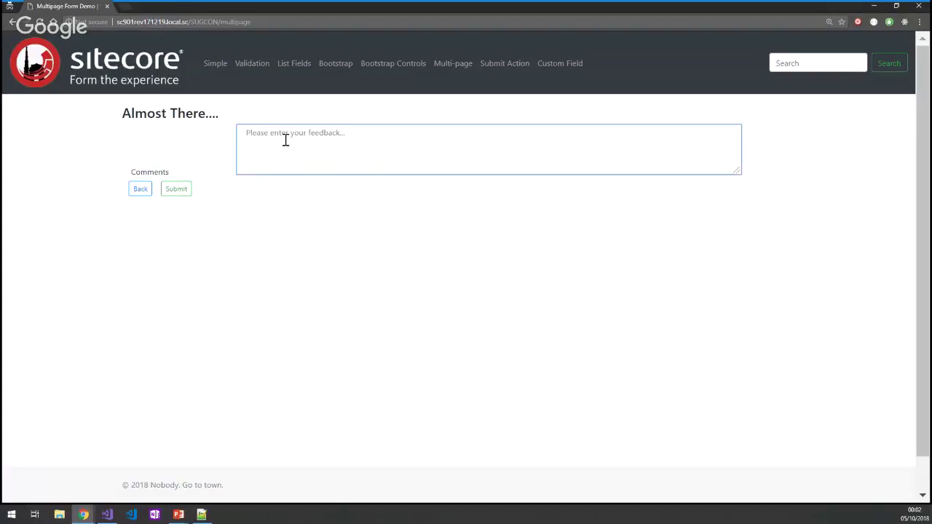
Submit the multi-page form with a short comment to reach The End! page, then highlight 'multipage' in the address.
{"action": "type", "text": "Hey everyone"}
{"action": "left_click", "coordinate": [175, 189]}
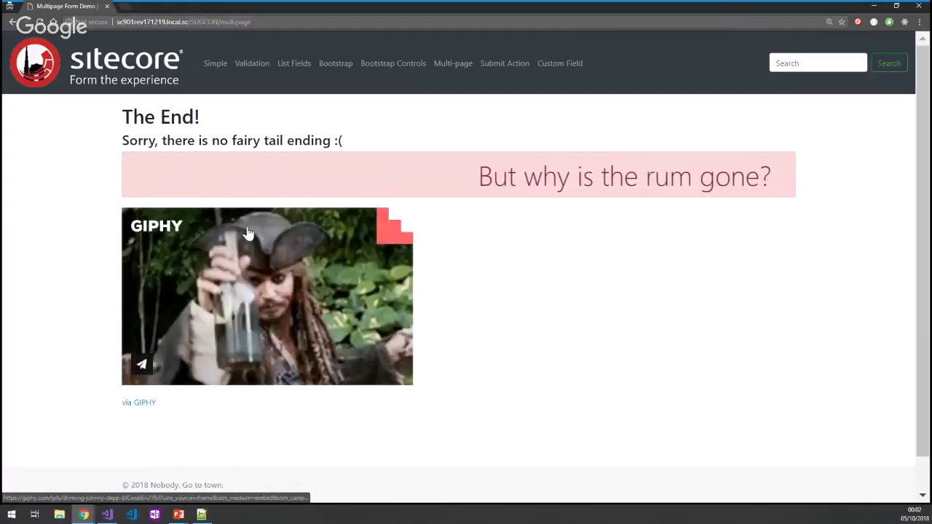
{"action": "left_click_drag", "start_coordinate": [218, 27], "coordinate": [259, 22]}
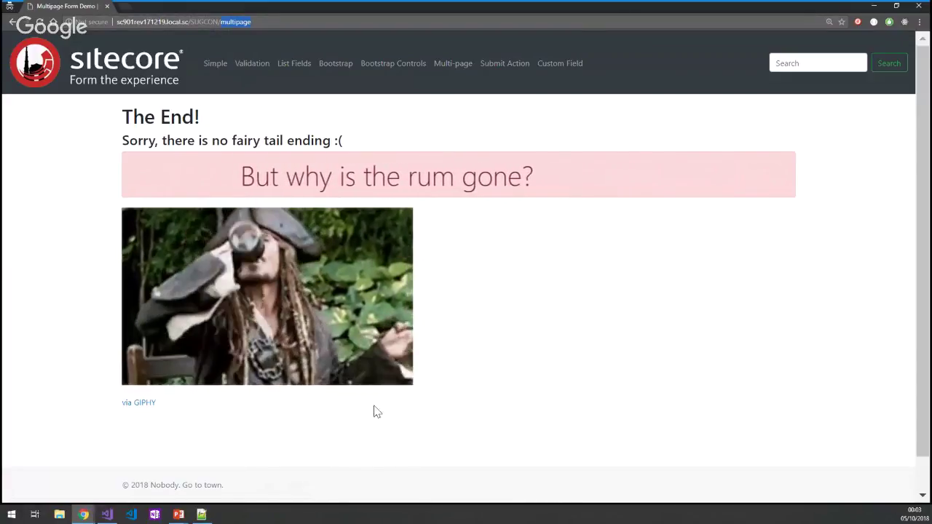
{"action": "mouse_move", "coordinate": [356, 389]}
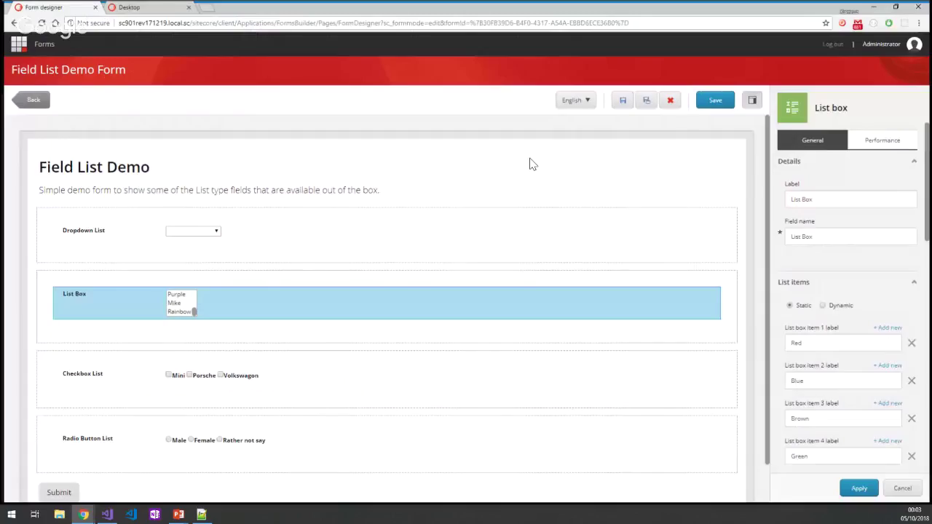
Open the Multipage Demo Form from All forms and collapse the Lists, Basic and Security element groups.
{"action": "left_click", "coordinate": [31, 99]}
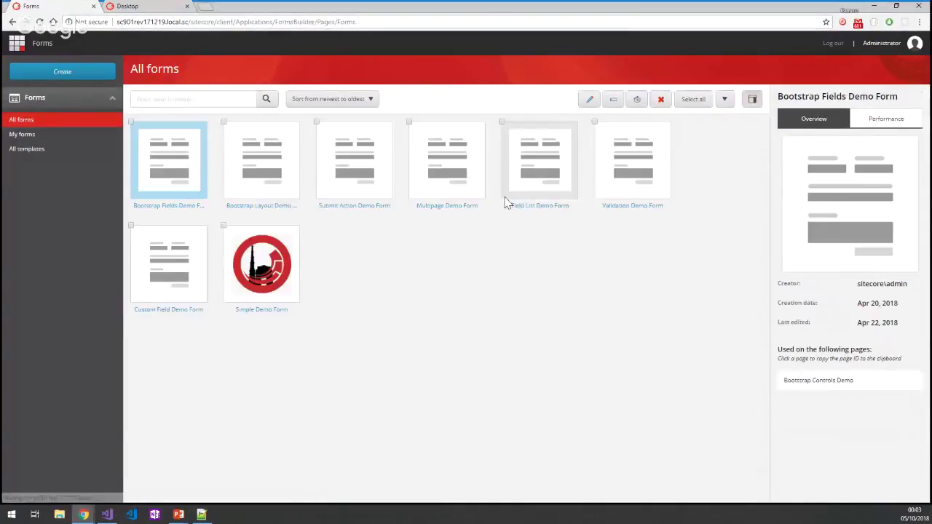
{"action": "double_click", "coordinate": [447, 207]}
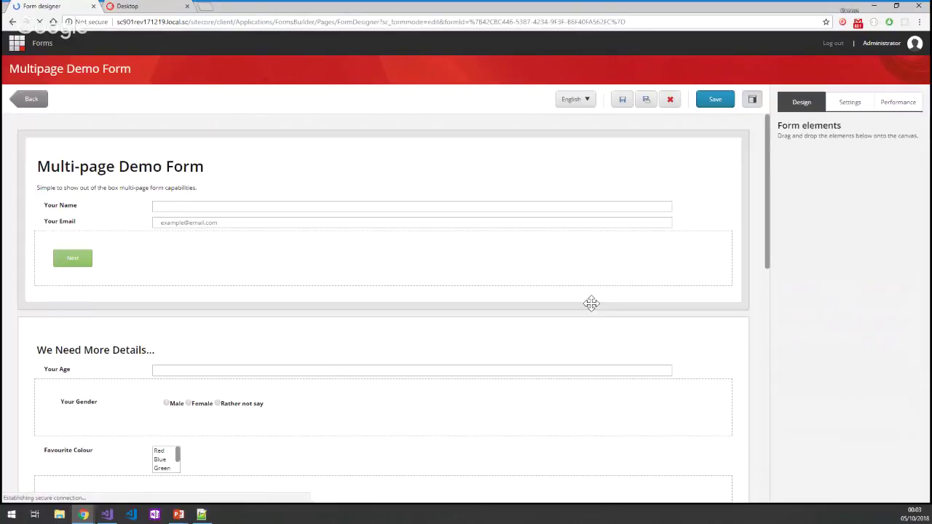
{"action": "scroll", "coordinate": [794, 331], "scroll_direction": "down", "scroll_amount": 3}
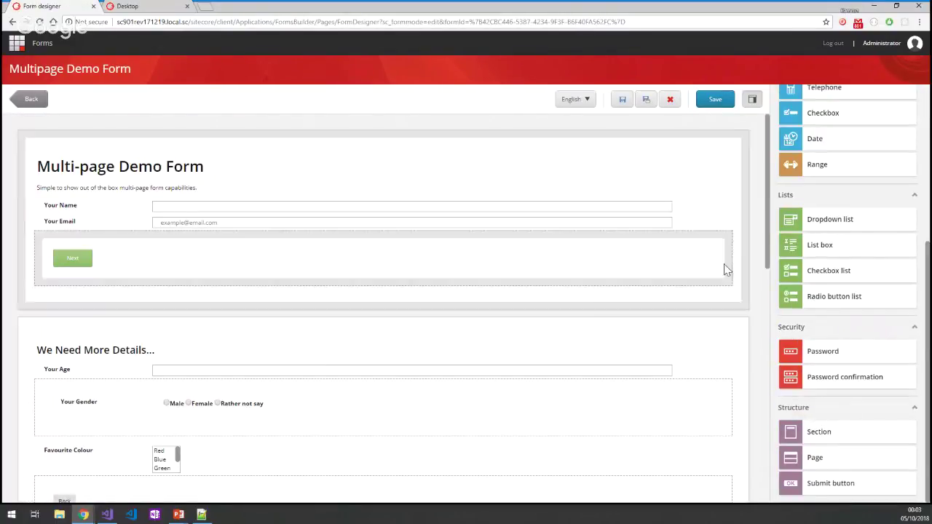
{"action": "left_click", "coordinate": [793, 199]}
{"action": "scroll", "coordinate": [818, 177], "scroll_direction": "up", "scroll_amount": 3}
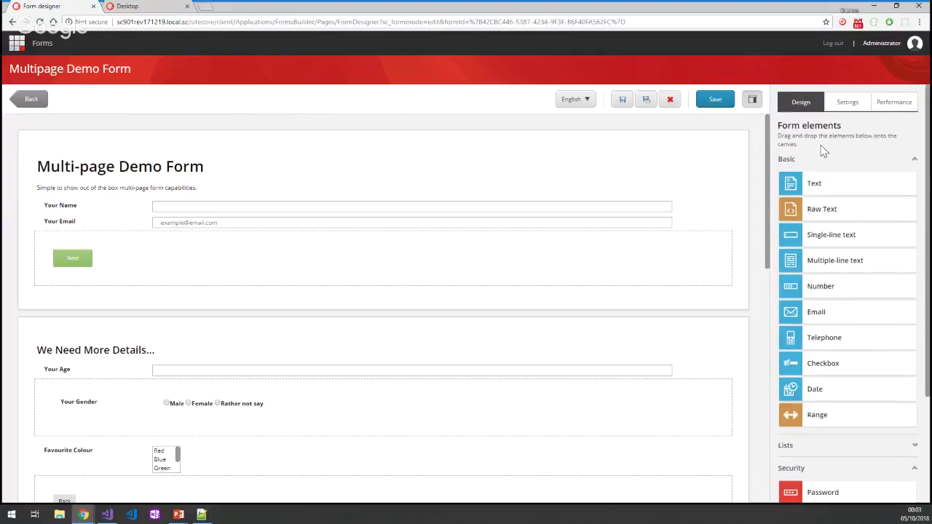
{"action": "left_click", "coordinate": [817, 157]}
{"action": "left_click", "coordinate": [809, 198]}
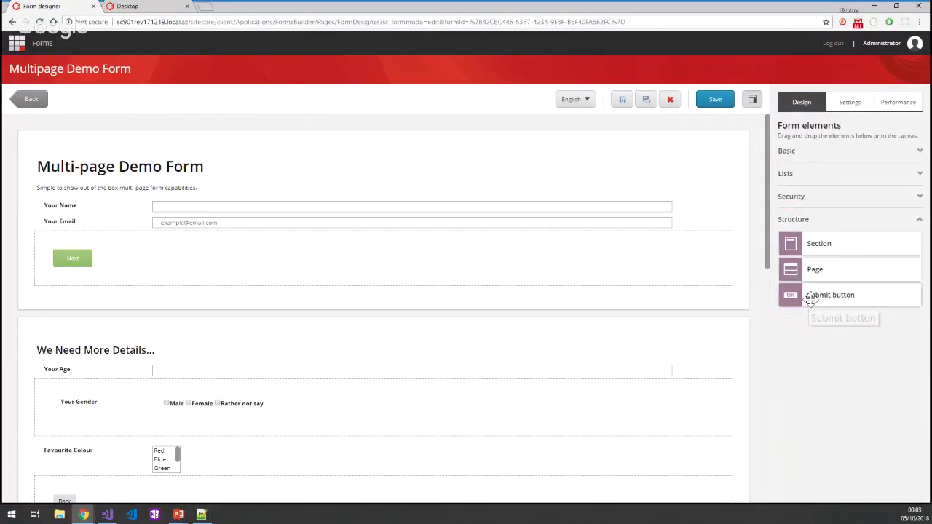
Select each of the three pages in turn, ending with Almost There, then cancel the selection.
{"action": "left_click", "coordinate": [346, 136]}
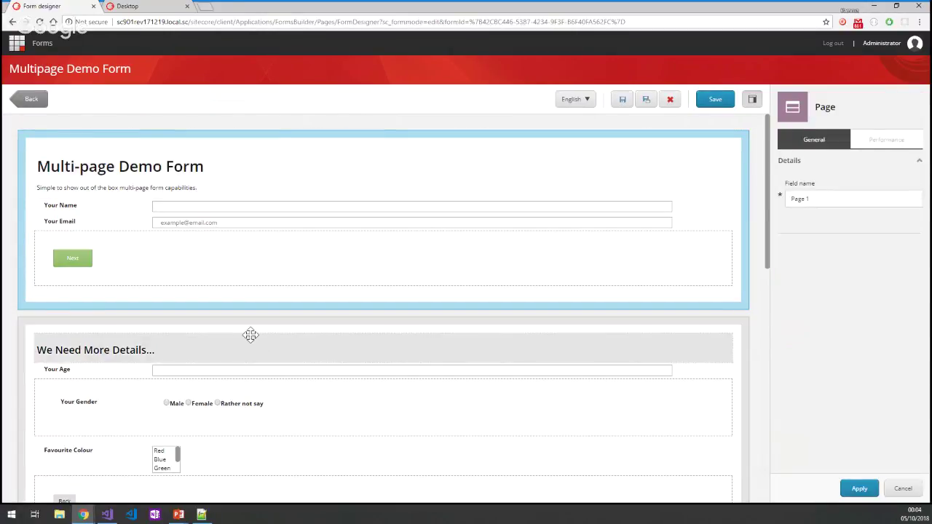
{"action": "left_click", "coordinate": [251, 334]}
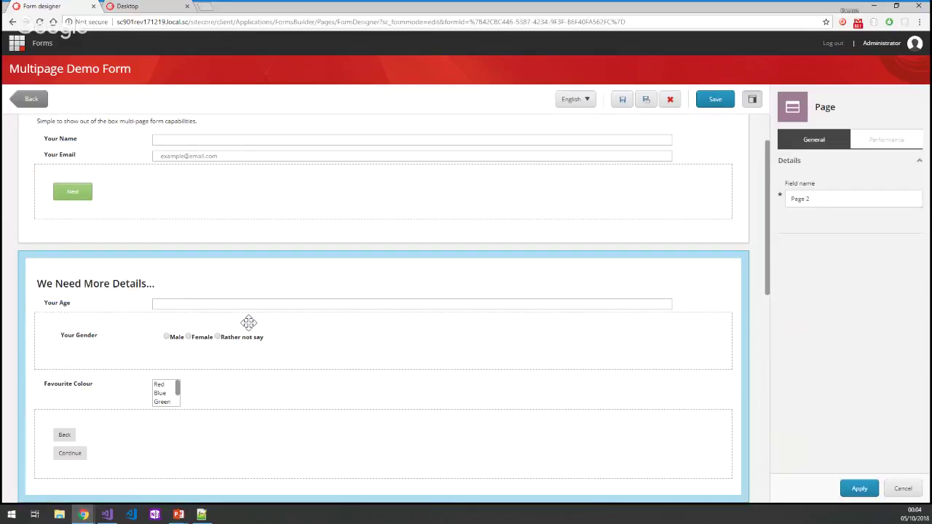
{"action": "scroll", "coordinate": [248, 322], "scroll_direction": "down", "scroll_amount": 3}
{"action": "left_click", "coordinate": [243, 322]}
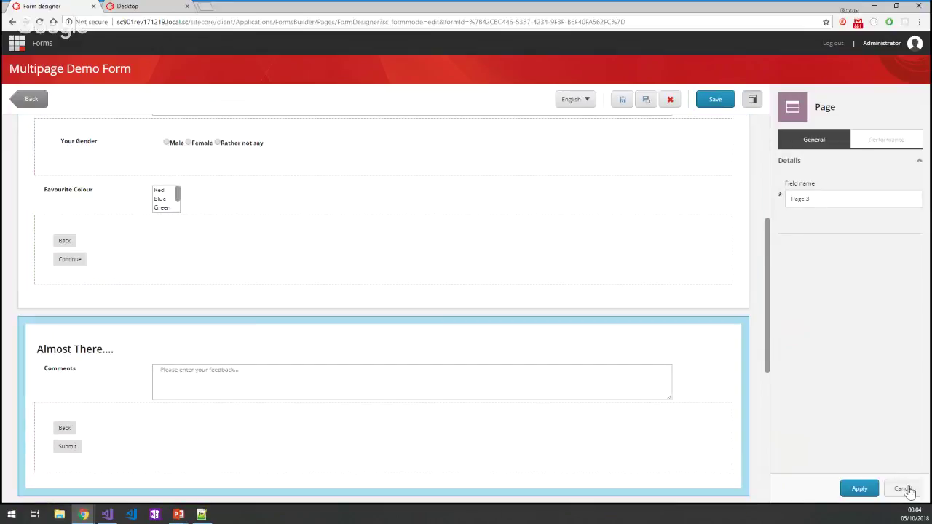
{"action": "left_click", "coordinate": [902, 489]}
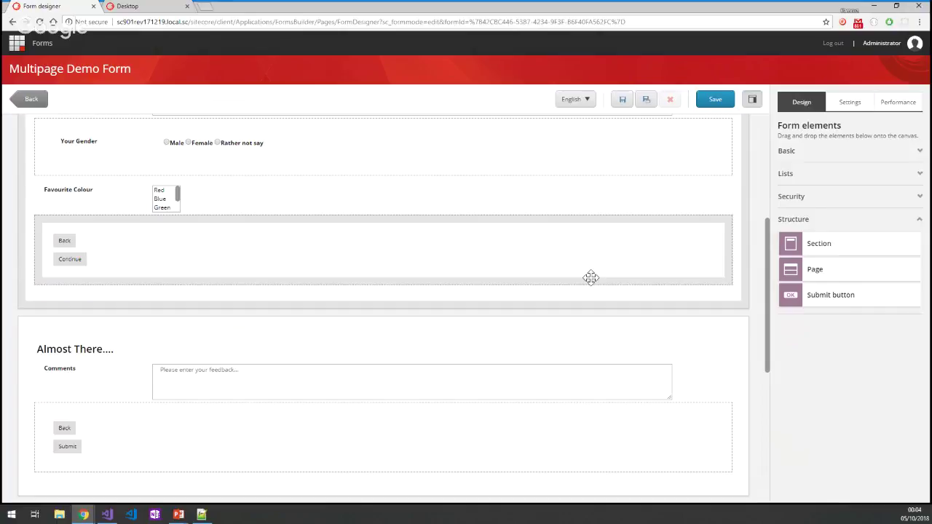
{"action": "scroll", "coordinate": [510, 271], "scroll_direction": "up", "scroll_amount": 2}
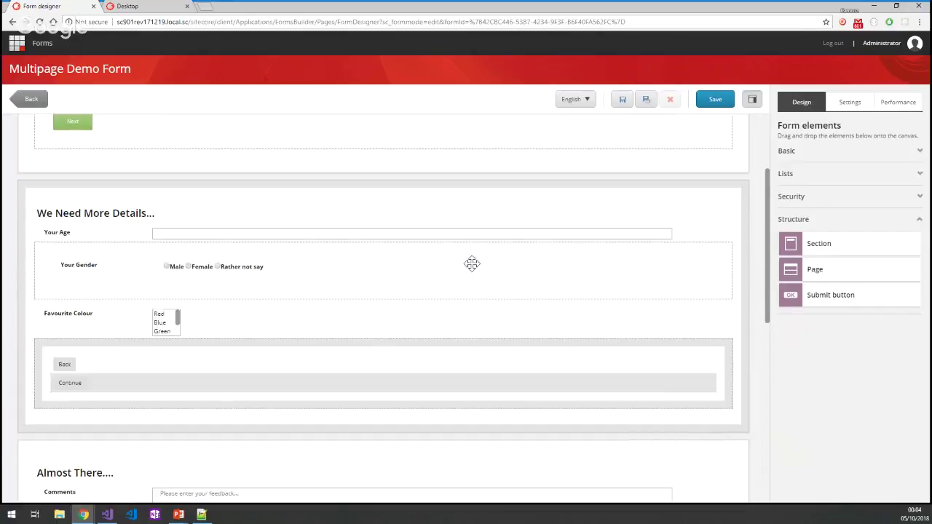
Inspect the second page's Back button and its Navigation step choices, leaving them unchanged.
{"action": "left_click", "coordinate": [182, 391]}
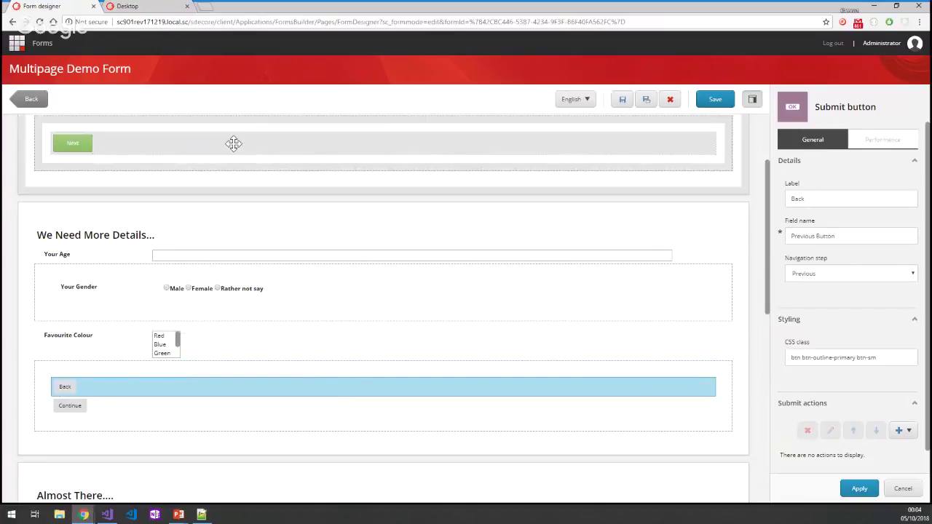
{"action": "left_click", "coordinate": [233, 143]}
{"action": "scroll", "coordinate": [297, 259], "scroll_direction": "down", "scroll_amount": 2}
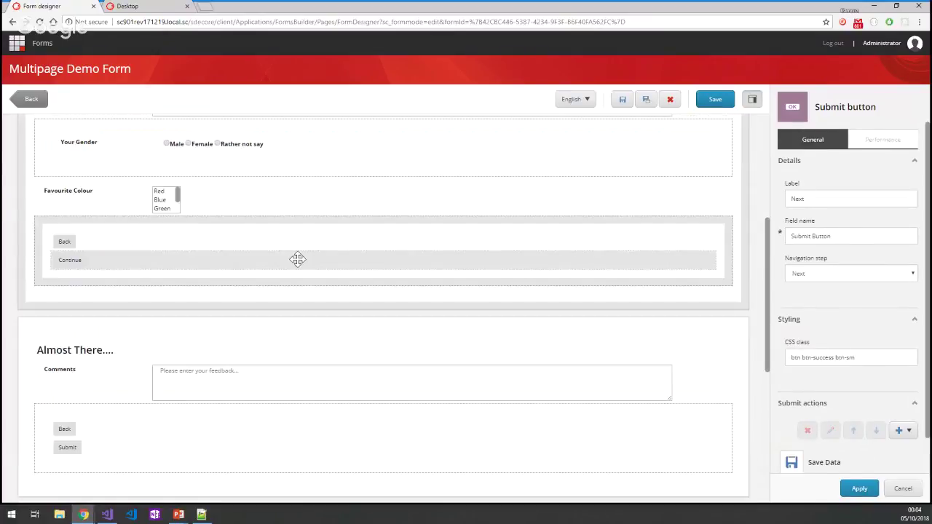
{"action": "scroll", "coordinate": [869, 429], "scroll_direction": "down", "scroll_amount": 1}
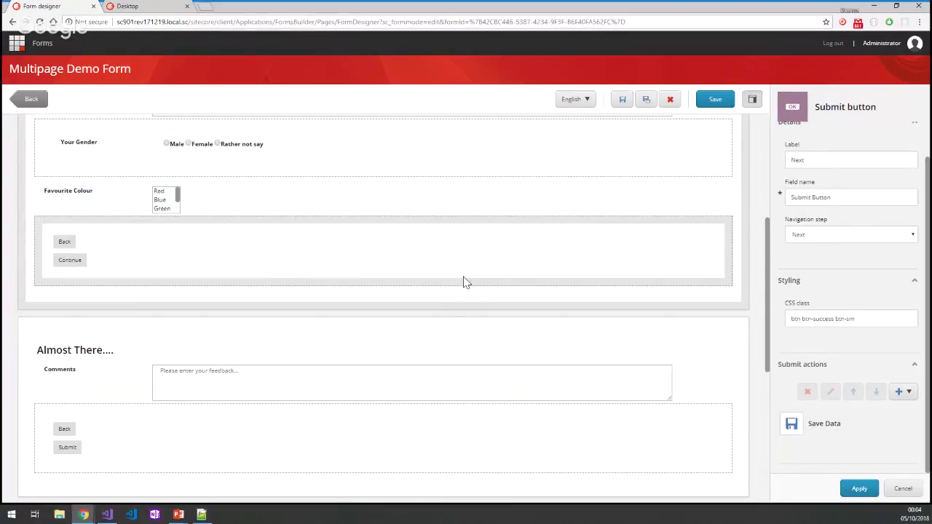
{"action": "left_click", "coordinate": [429, 245]}
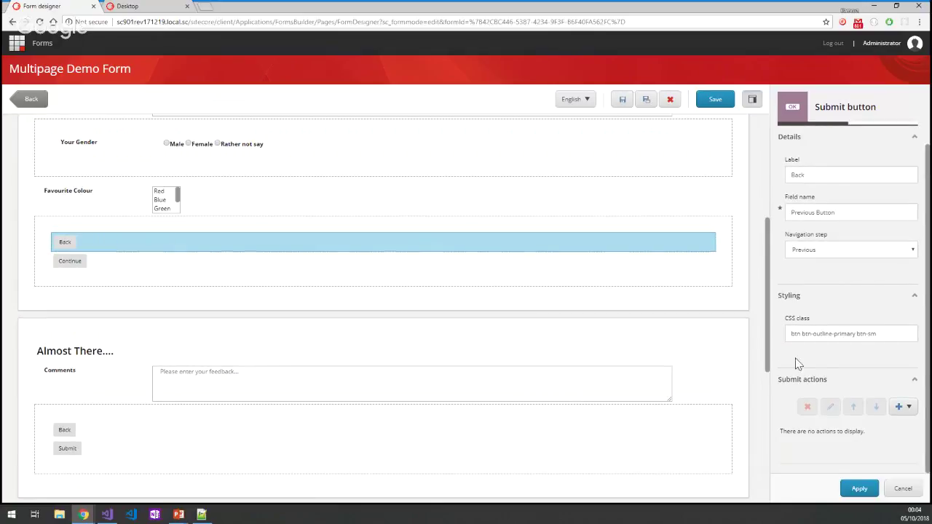
{"action": "left_click", "coordinate": [874, 275]}
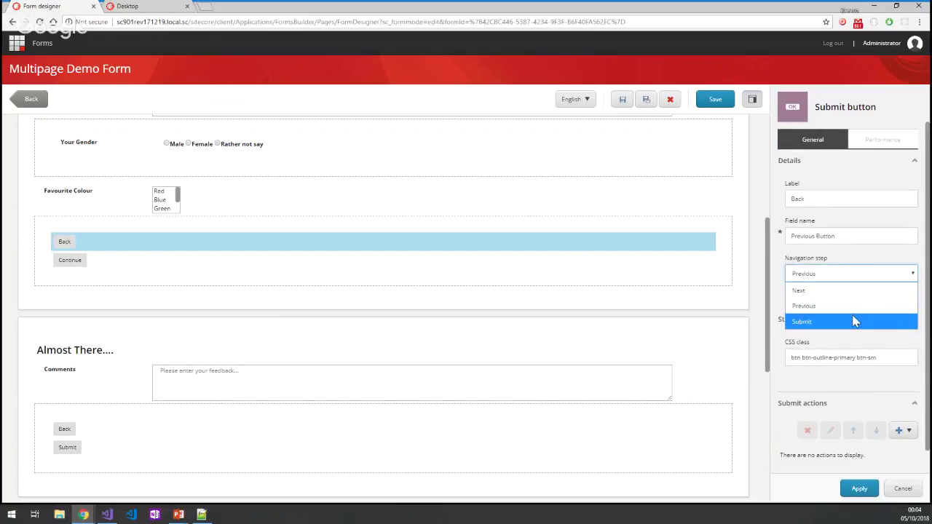
{"action": "left_click", "coordinate": [566, 262]}
Compare the first page's Next button and confirm the Back button's navigation step stays Previous.
{"action": "scroll", "coordinate": [123, 185], "scroll_direction": "up", "scroll_amount": 3}
{"action": "left_click", "coordinate": [106, 191]}
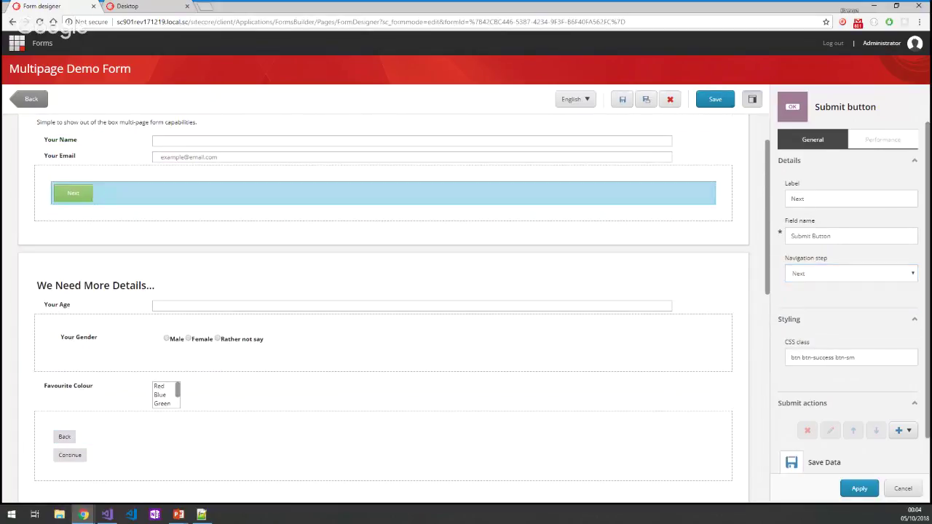
{"action": "left_click", "coordinate": [244, 437]}
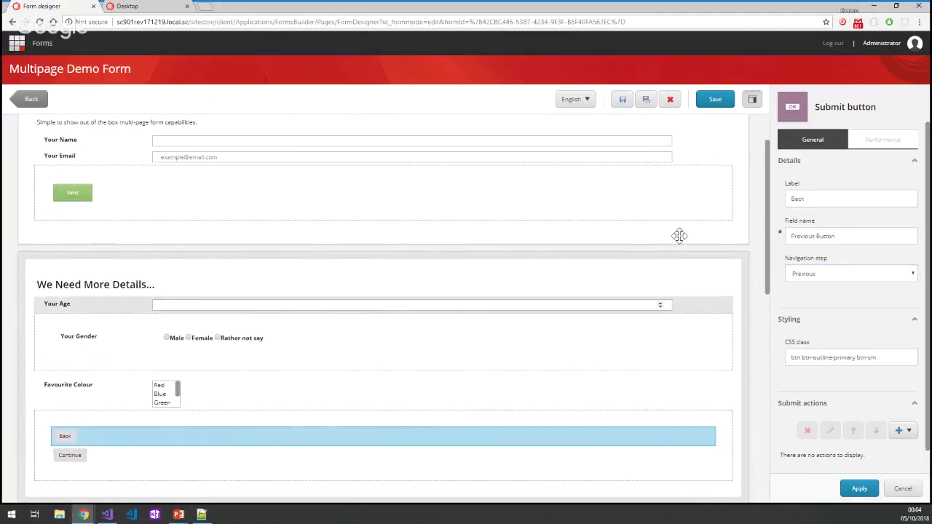
{"action": "left_click", "coordinate": [836, 273]}
{"action": "left_click", "coordinate": [750, 292]}
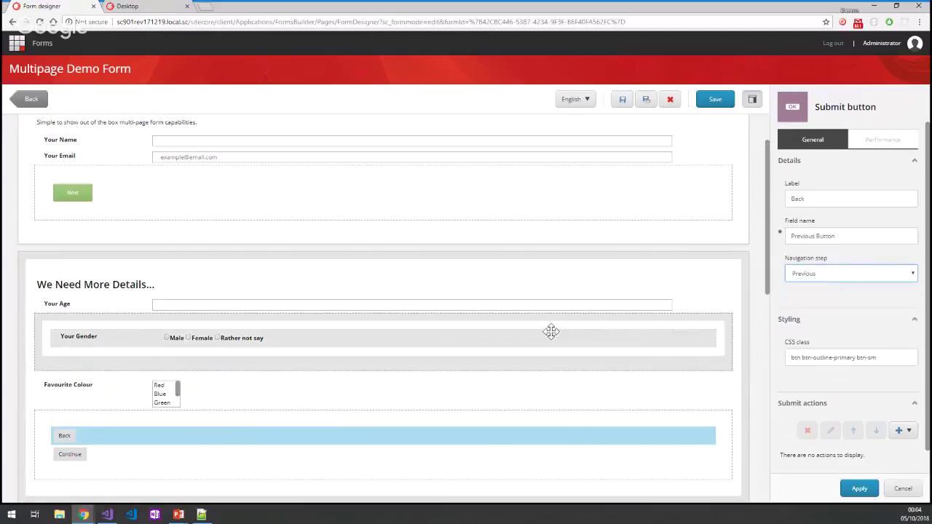
{"action": "scroll", "coordinate": [549, 328], "scroll_direction": "down", "scroll_amount": 5}
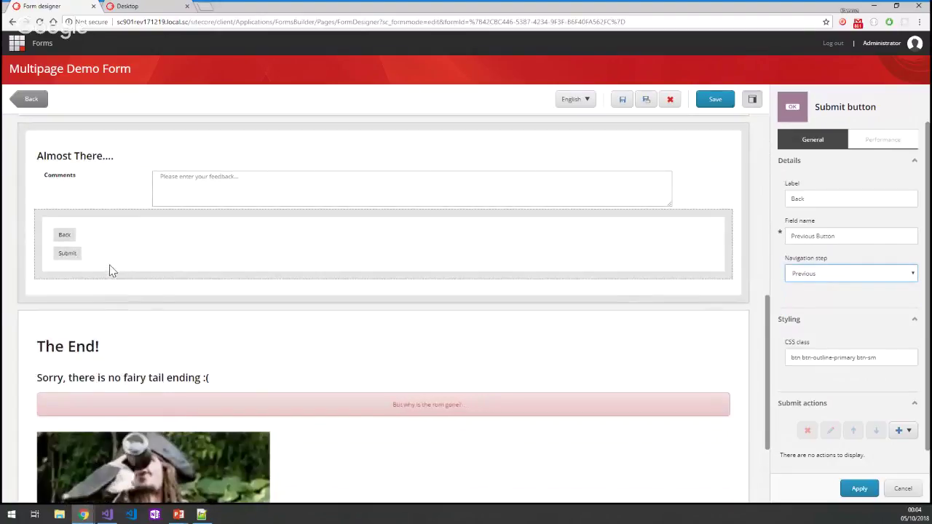
Confirm the Submit button navigates Next with Save Data and Trigger Goal actions, then show the live form.
{"action": "left_click", "coordinate": [107, 255]}
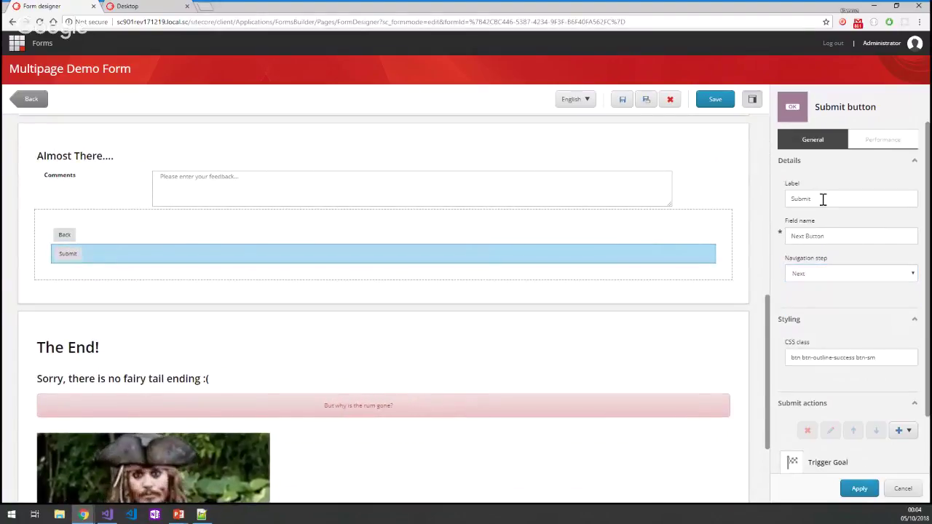
{"action": "scroll", "coordinate": [822, 313], "scroll_direction": "down", "scroll_amount": 1}
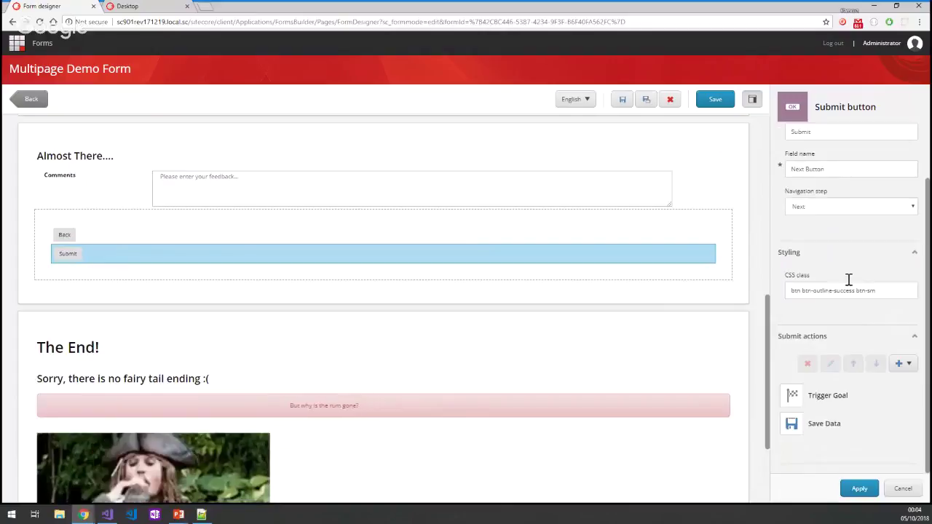
{"action": "left_click", "coordinate": [842, 210]}
{"action": "left_click", "coordinate": [801, 221]}
{"action": "scroll", "coordinate": [641, 291], "scroll_direction": "down", "scroll_amount": 2}
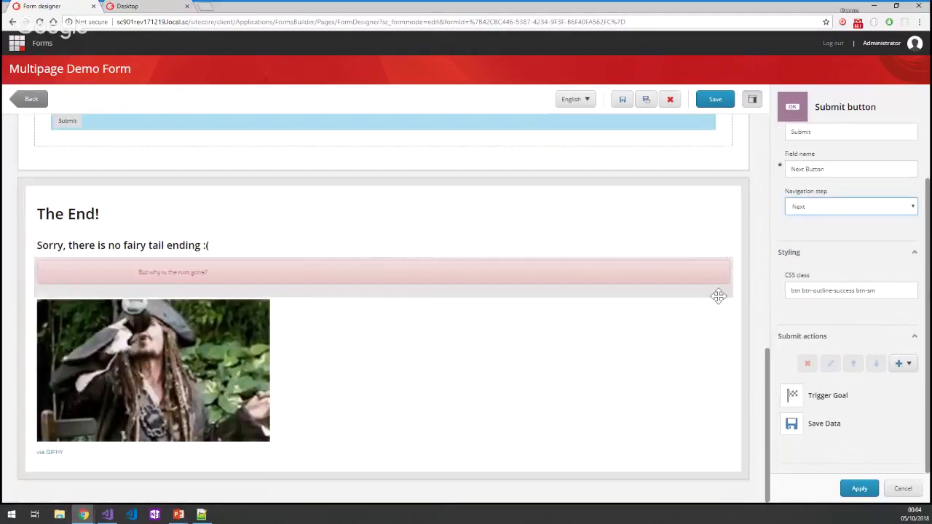
{"action": "left_click", "coordinate": [826, 430]}
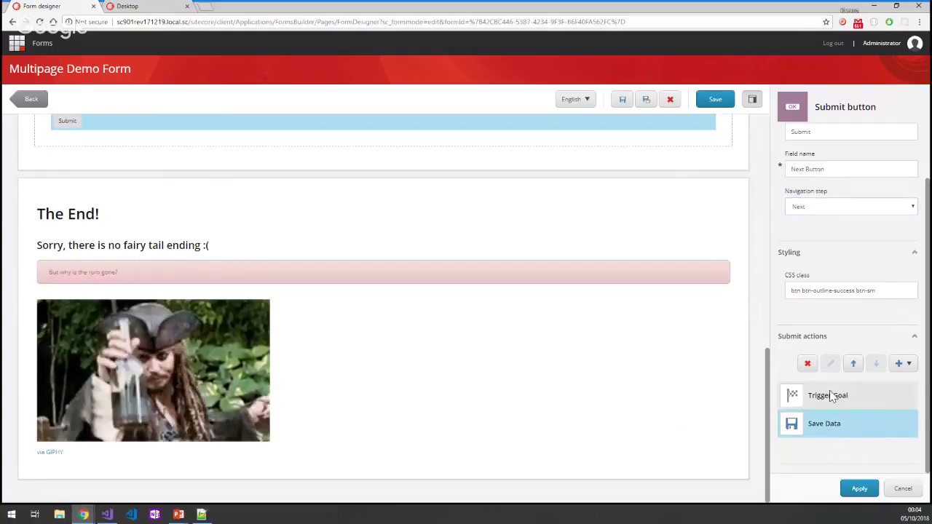
{"action": "left_click", "coordinate": [856, 393]}
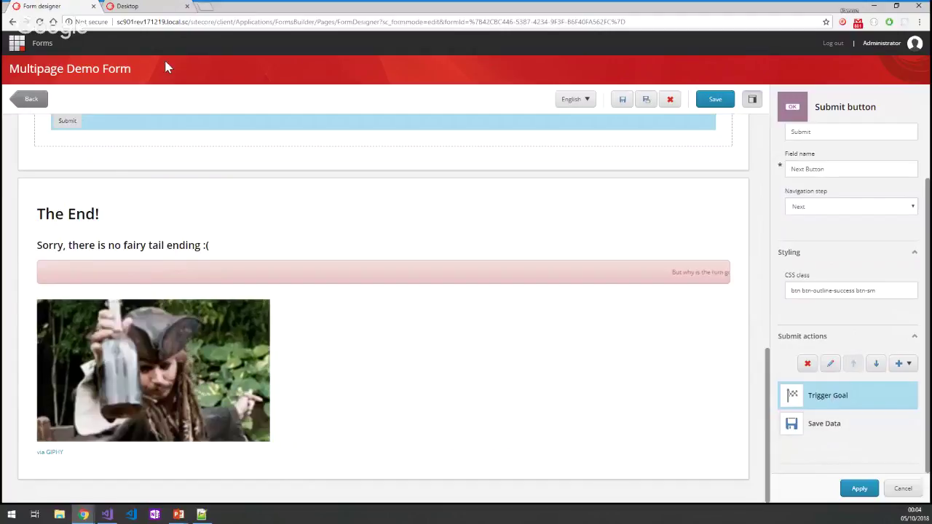
{"action": "left_click", "coordinate": [128, 6]}
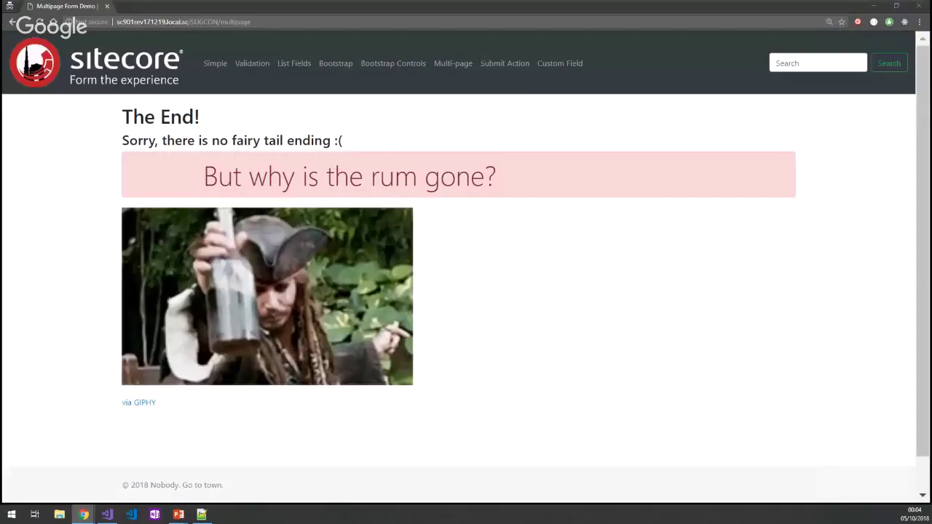
Open the Submit Action demo form page and enter a name in Your Name.
{"action": "left_click", "coordinate": [505, 64]}
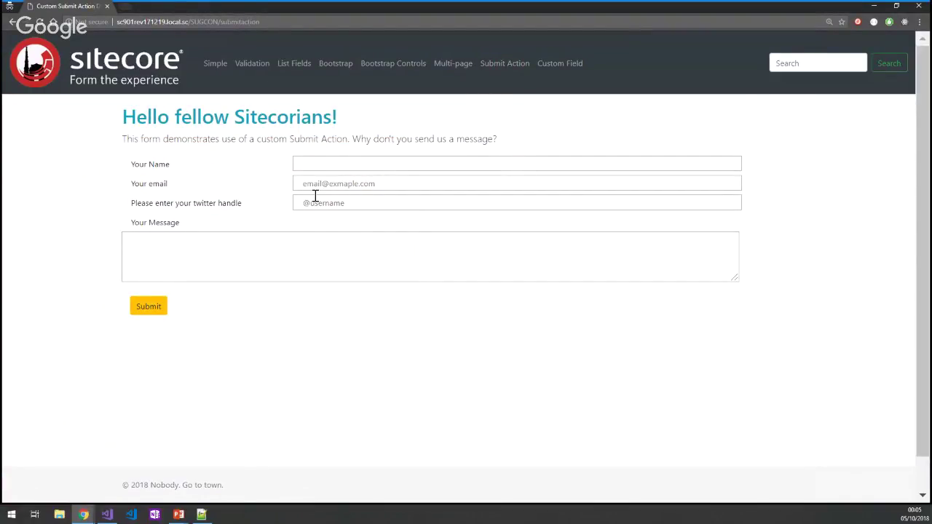
{"action": "left_click", "coordinate": [340, 164]}
{"action": "left_click", "coordinate": [201, 515]}
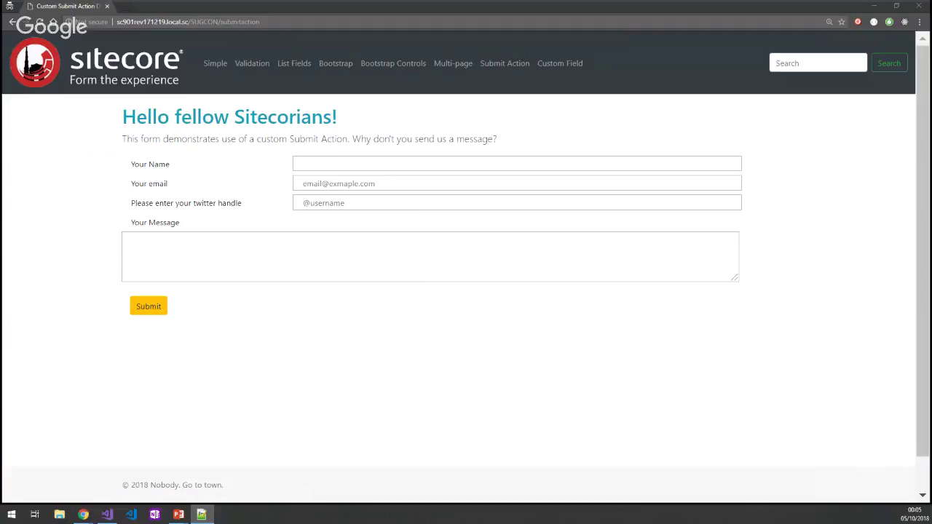
{"action": "left_click", "coordinate": [448, 164]}
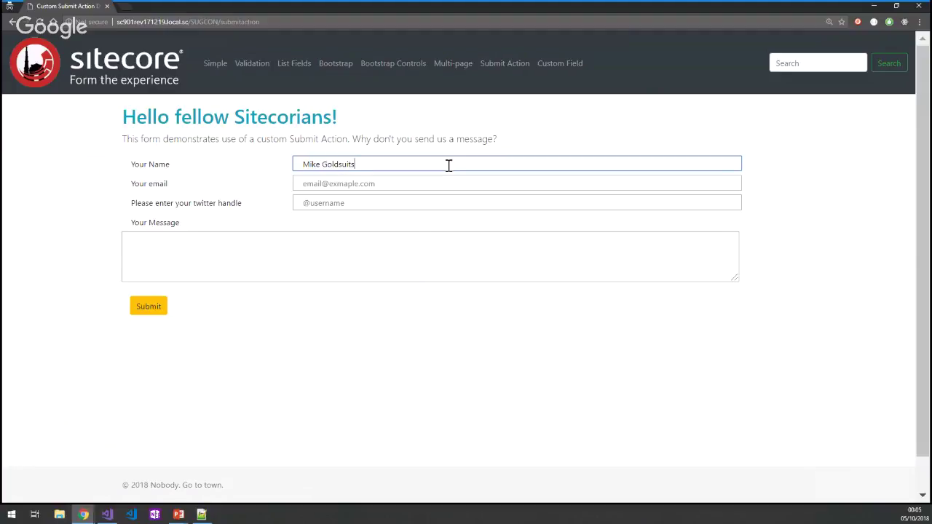
Enter the email and Twitter handle, paste the emoji-code message, and submit the form.
{"action": "key", "text": "Tab"}
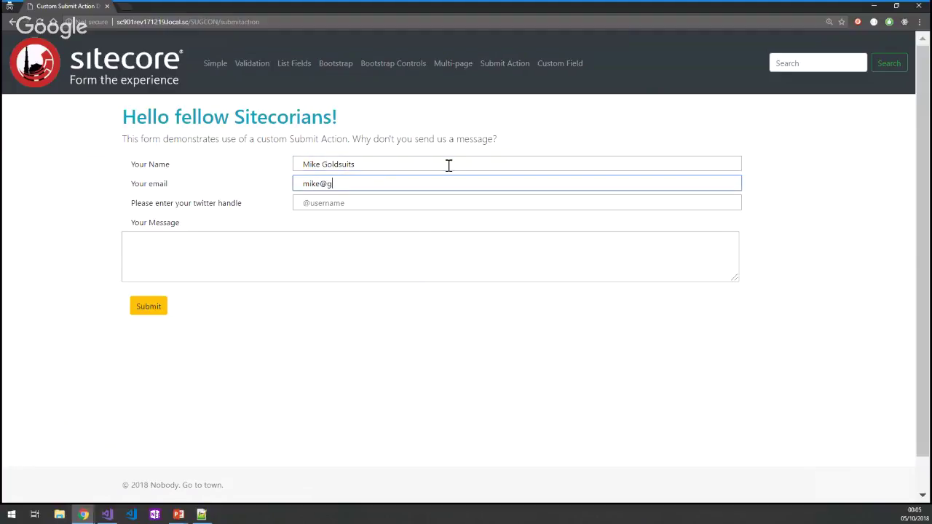
{"action": "key", "text": "Tab"}
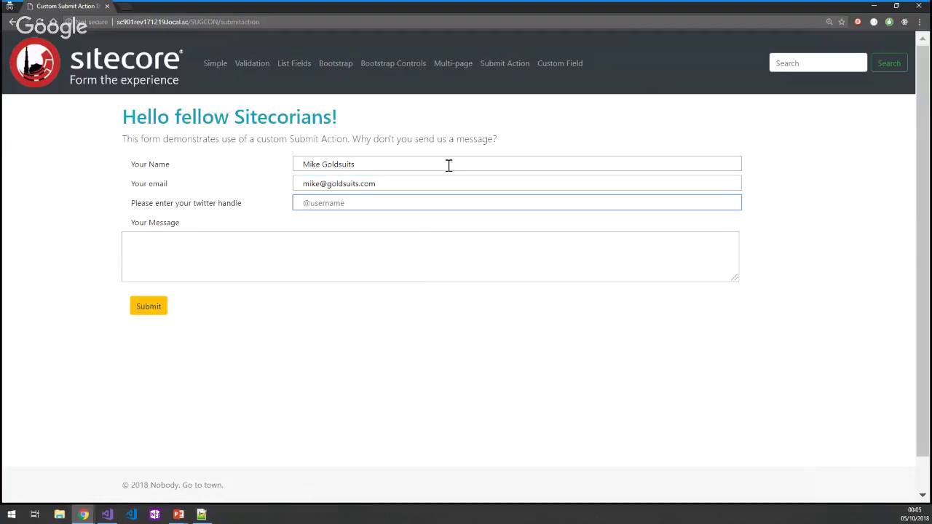
{"action": "type", "text": "@sitecorejunkie"}
{"action": "key", "text": "Tab"}
{"action": "key", "text": "ctrl+v"}
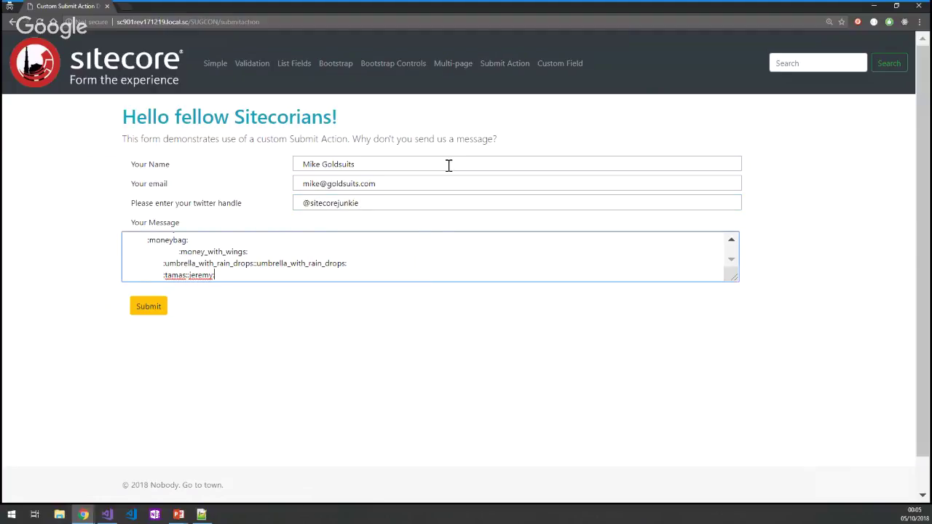
{"action": "left_click", "coordinate": [149, 307]}
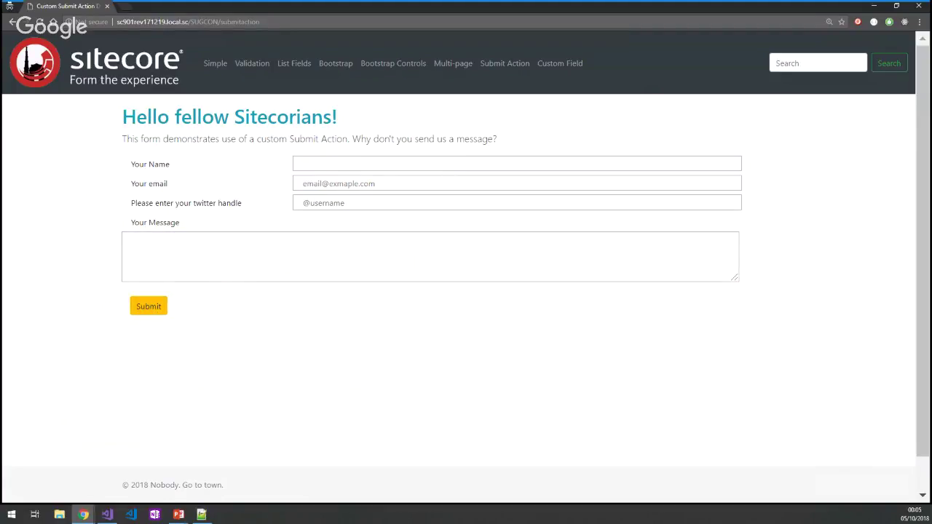
Switch between windows and maximize the form designer browser window.
{"action": "key", "text": "alt+Tab"}
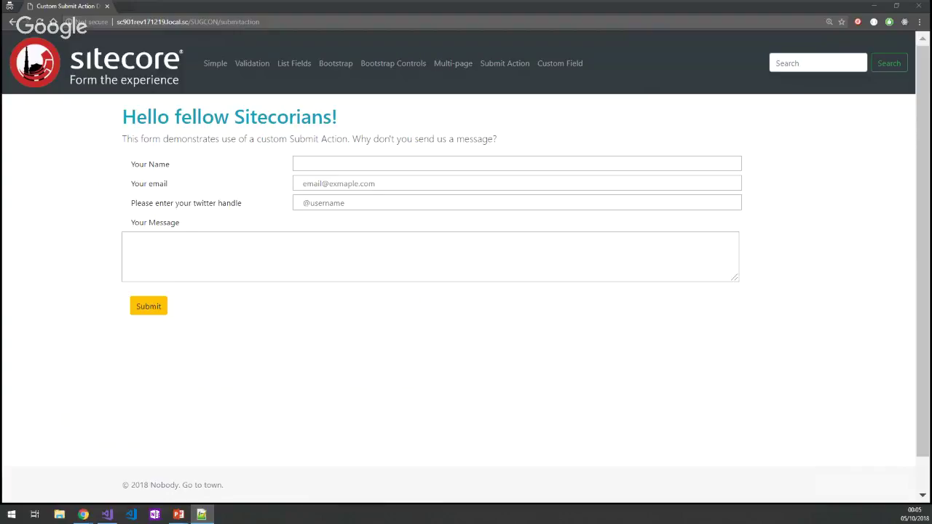
{"action": "key", "text": "alt+Tab"}
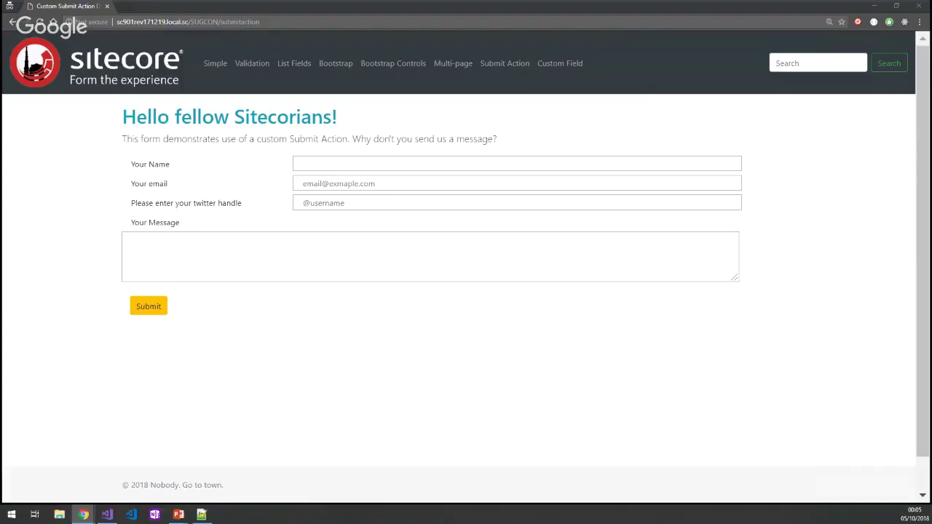
{"action": "key", "text": "alt+Tab"}
{"action": "double_click", "coordinate": [584, 148]}
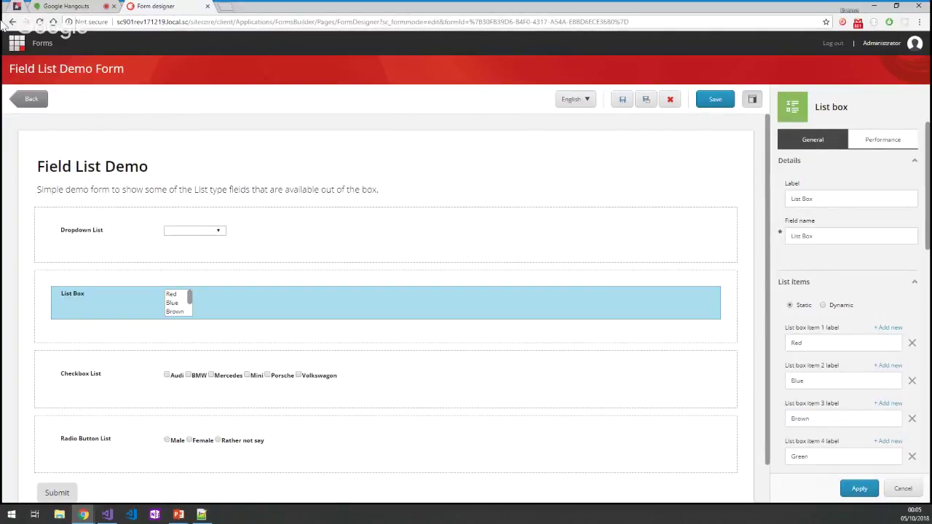
View the posted submission in Slack's sitecore-user-groups channel, then return to the demo form.
{"action": "key", "text": "alt+Tab"}
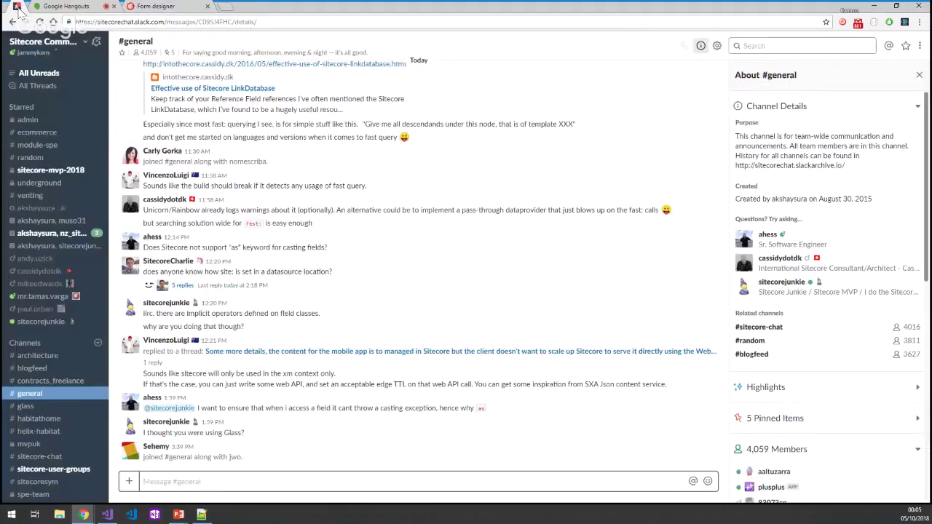
{"action": "scroll", "coordinate": [58, 228], "scroll_direction": "down", "scroll_amount": 5}
{"action": "left_click", "coordinate": [59, 228]}
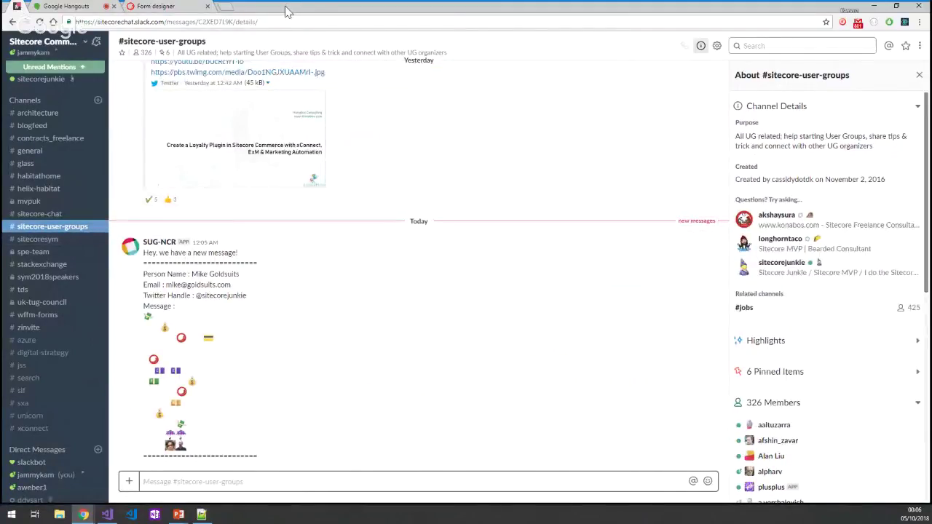
{"action": "key", "text": "alt+Tab"}
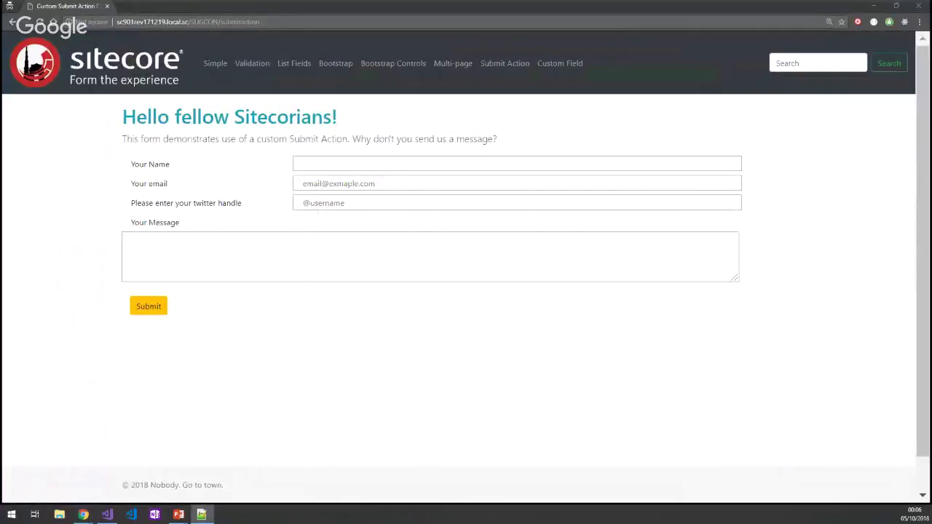
Enter a name, email and Twitter handle, paste the emoji-code message, and submit the form again.
{"action": "left_click", "coordinate": [394, 164]}
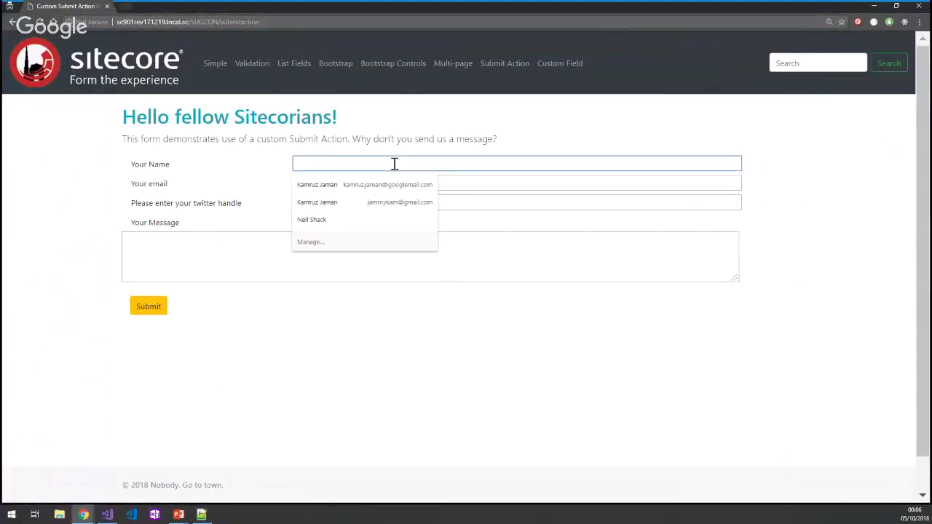
{"action": "type", "text": "WHy"}
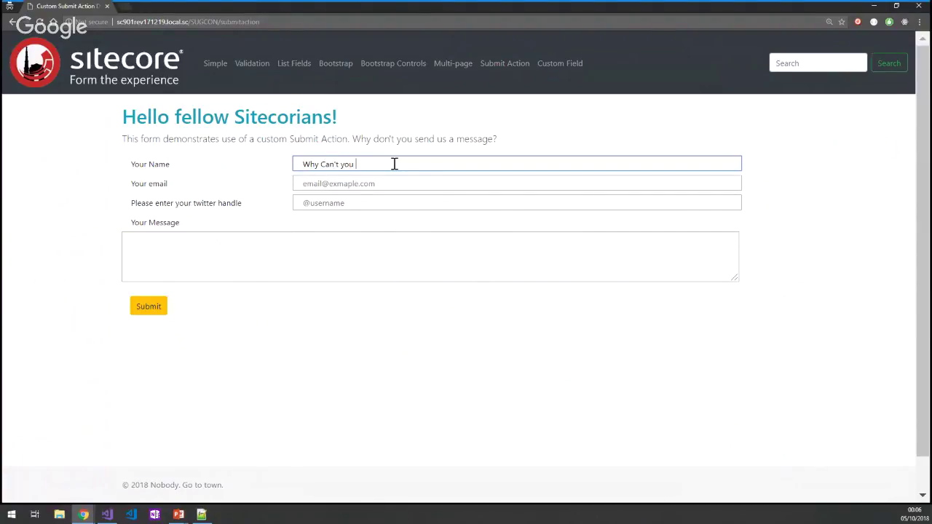
{"action": "type", "text": " Can't you Be My Friend?"}
{"action": "key", "text": "Return"}
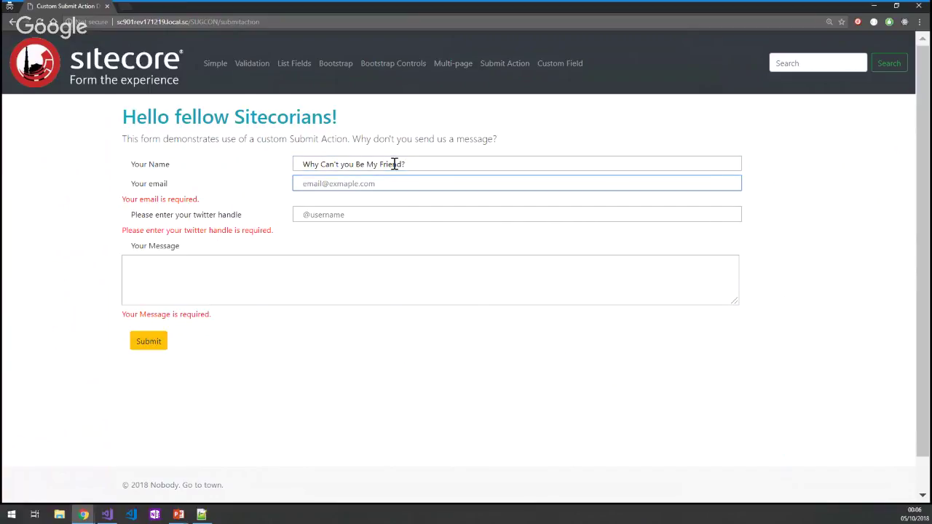
{"action": "key", "text": "Tab"}
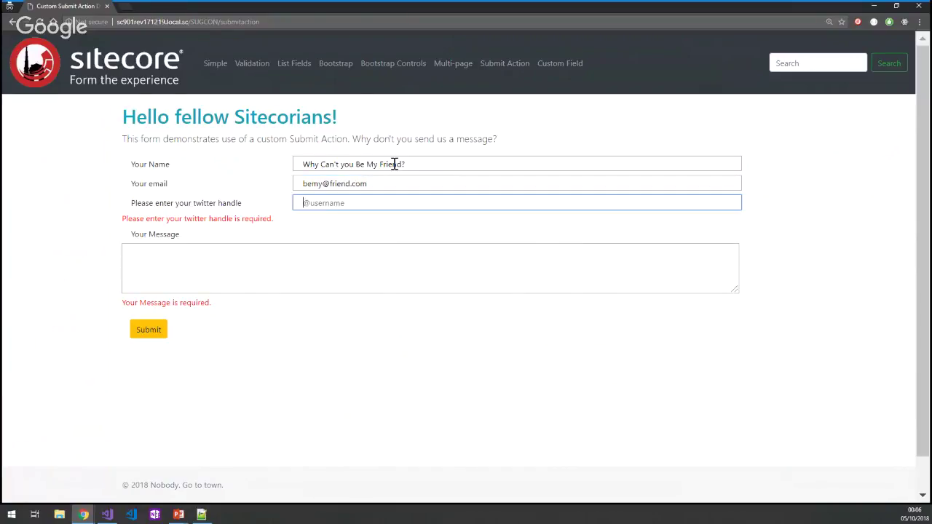
{"action": "type", "text": "@bemyfriend"}
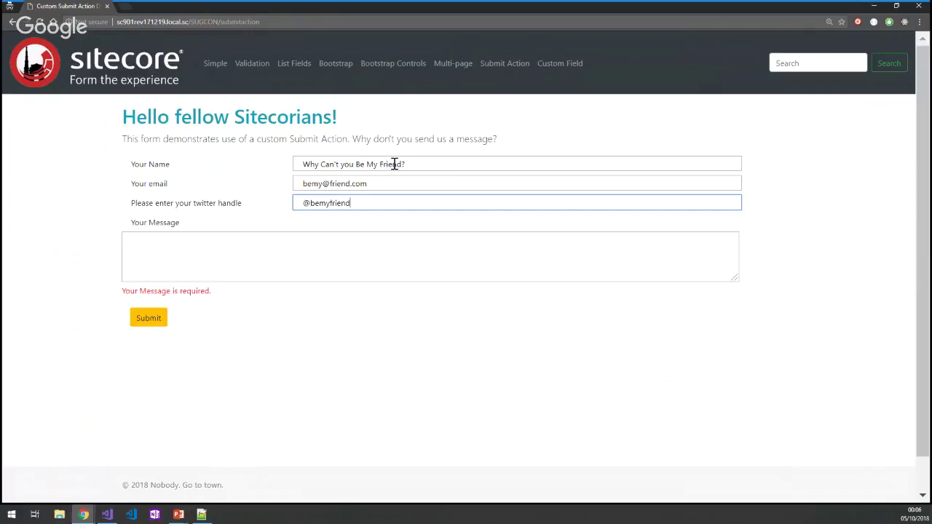
{"action": "left_click", "coordinate": [321, 248]}
{"action": "key", "text": "ctrl+v"}
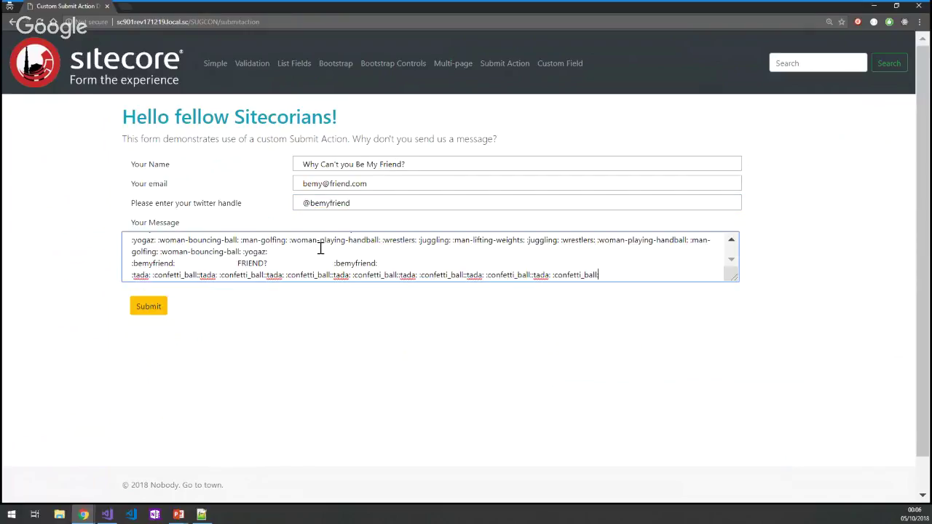
{"action": "left_click", "coordinate": [160, 307]}
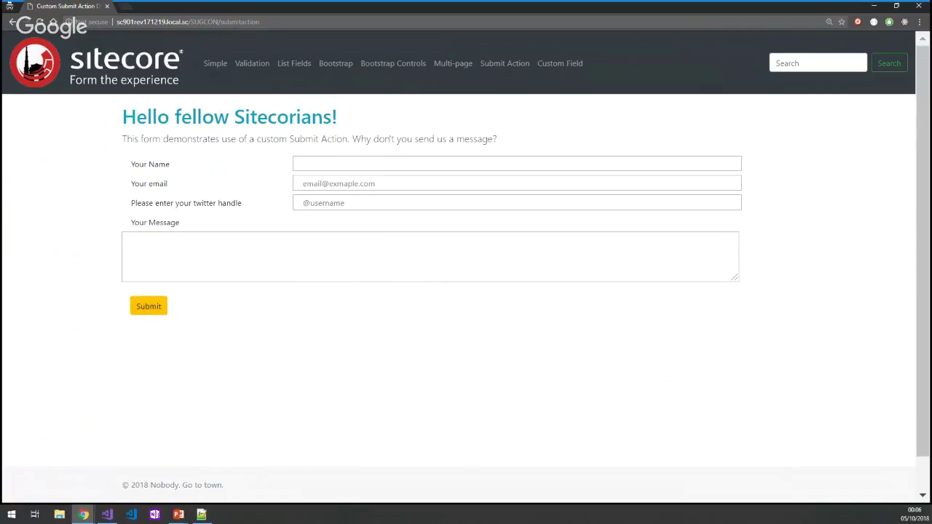
Bring Slack full screen to read the second SUG-NCR post, then switch back to the form's desktop.
{"action": "left_click", "coordinate": [873, 7]}
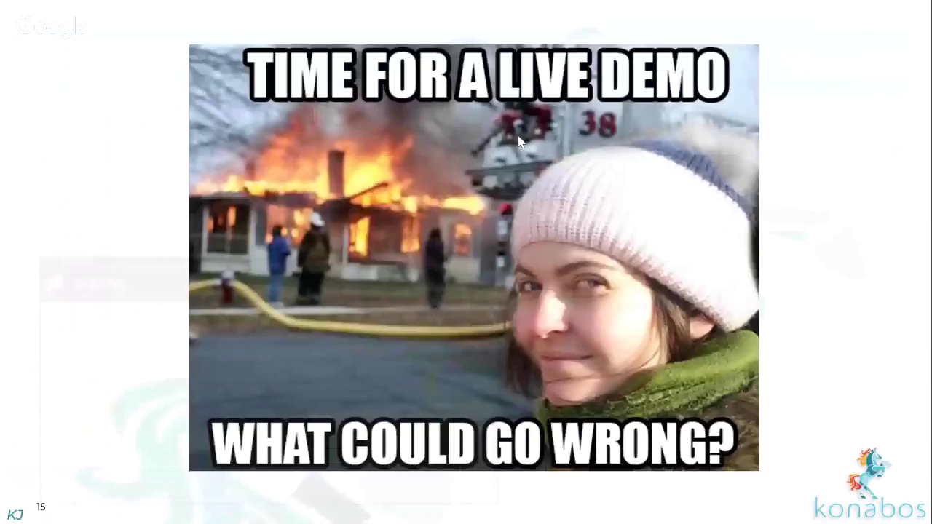
{"action": "key", "text": "alt+Tab"}
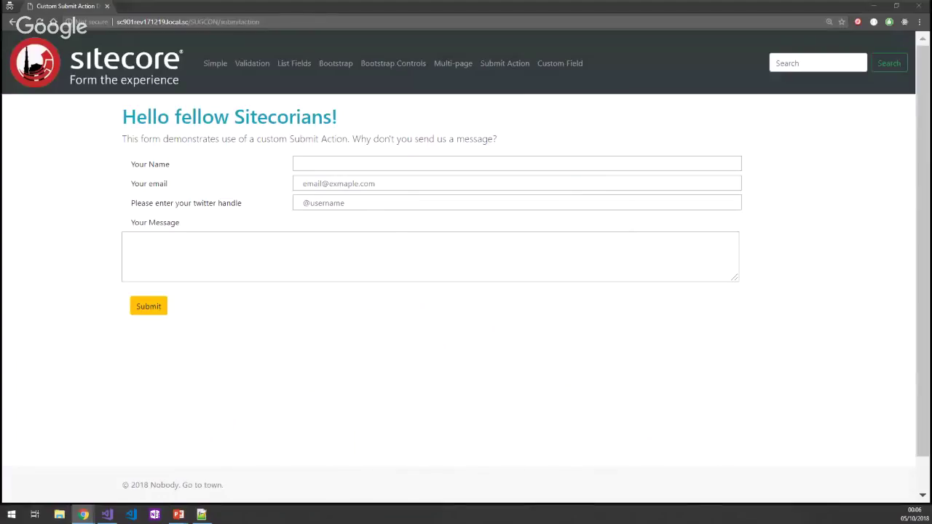
{"action": "left_click_drag", "start_coordinate": [703, 226], "coordinate": [567, 208]}
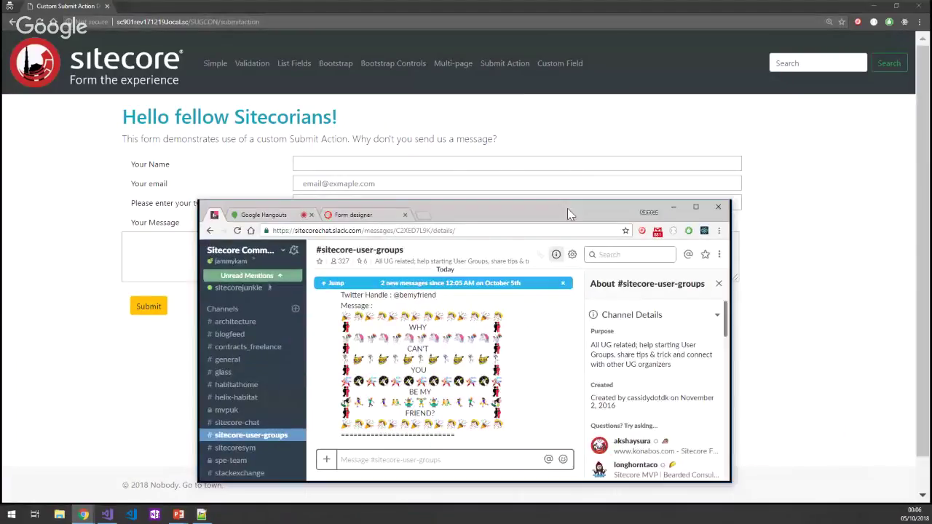
{"action": "key", "text": "super+Up"}
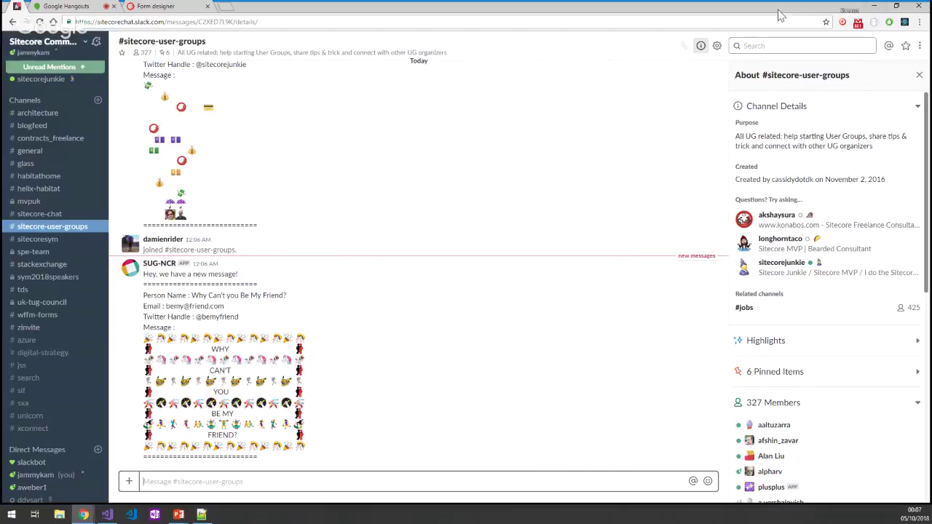
{"action": "key", "text": "ctrl+super+Left"}
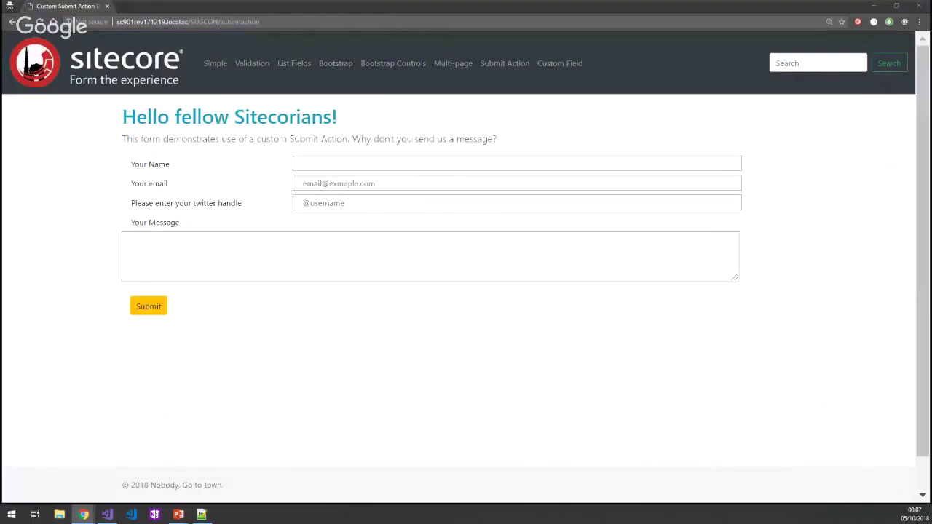
Slide the Custom Field demo's range higher, then bring the Sitecore Content Editor window up full screen.
{"action": "left_click", "coordinate": [558, 66]}
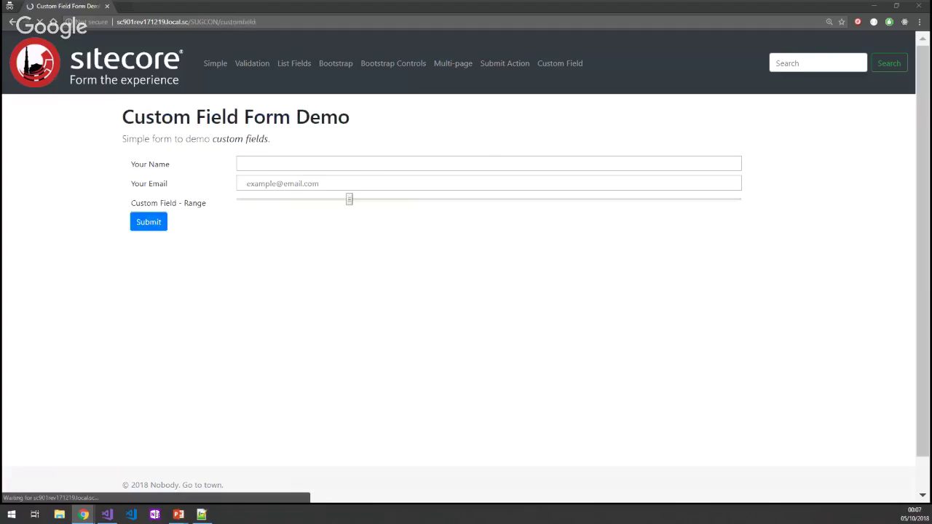
{"action": "left_click_drag", "start_coordinate": [381, 204], "coordinate": [493, 233]}
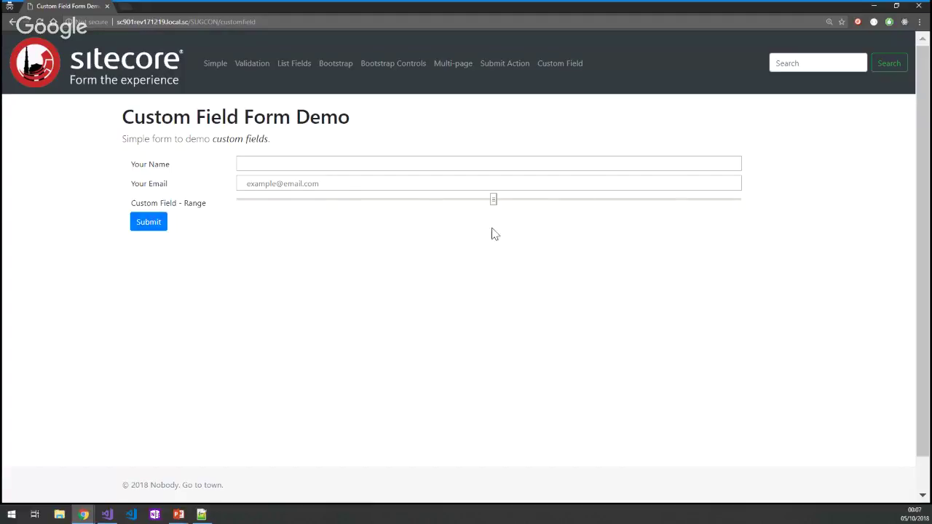
{"action": "left_click_drag", "start_coordinate": [931, 214], "coordinate": [669, 208]}
{"action": "double_click", "coordinate": [670, 208]}
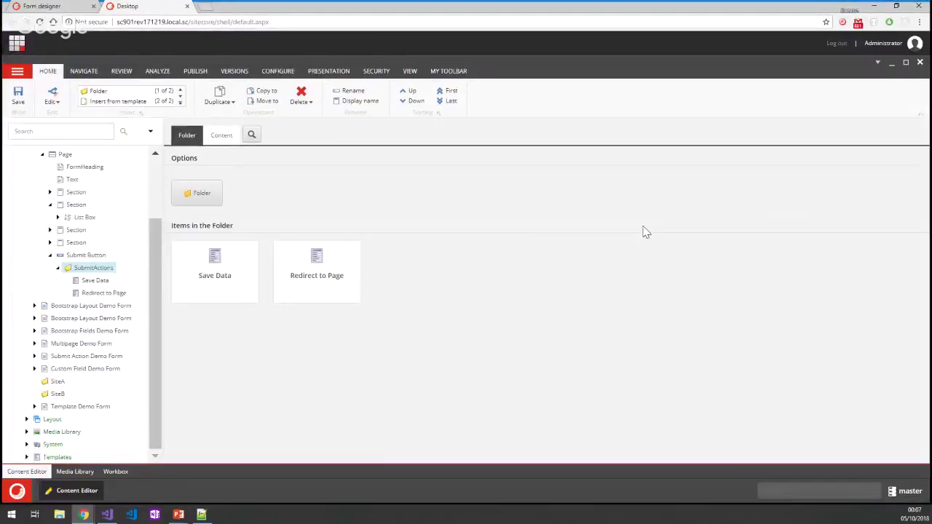
Go from the form designer back to All forms and open the Custom Field Demo Form.
{"action": "left_click", "coordinate": [40, 6]}
{"action": "left_click", "coordinate": [36, 100]}
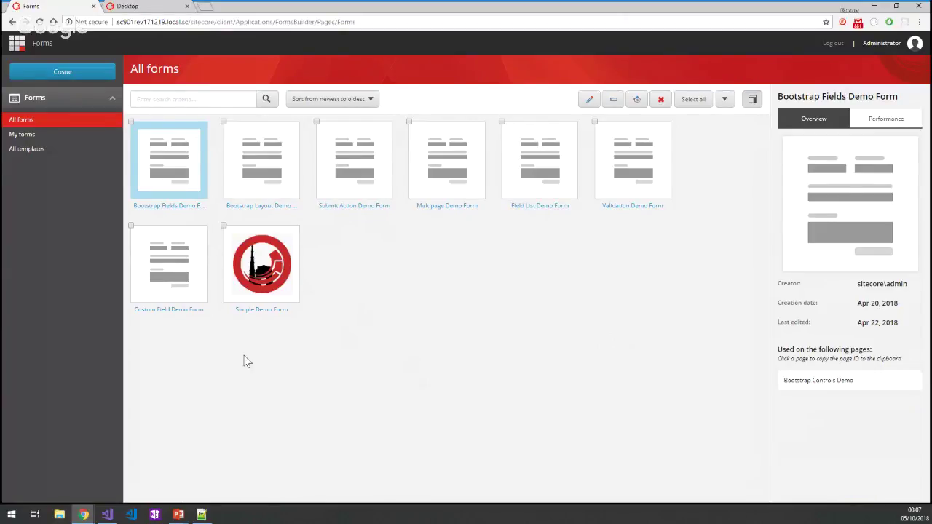
{"action": "double_click", "coordinate": [178, 317]}
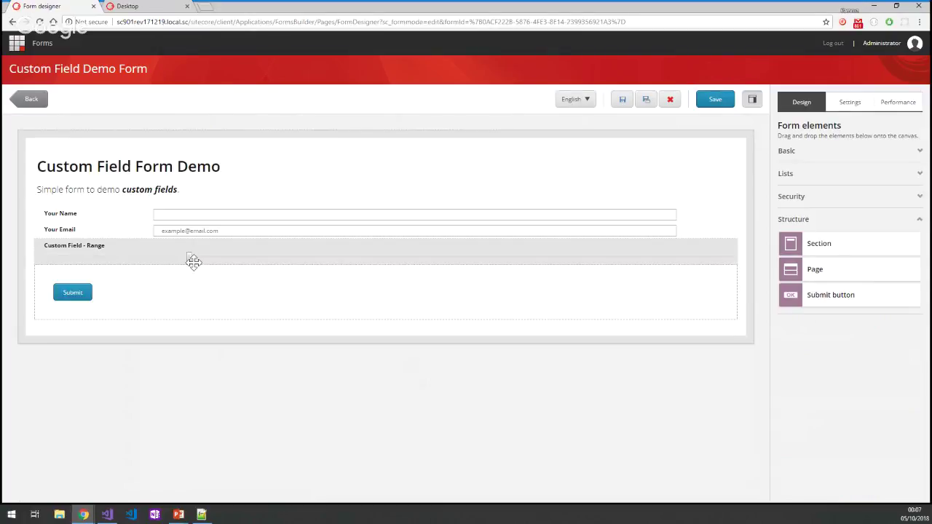
Inspect the Custom Field - Range element's properties, cancel them, and expand the Basic form elements list.
{"action": "left_click", "coordinate": [204, 262]}
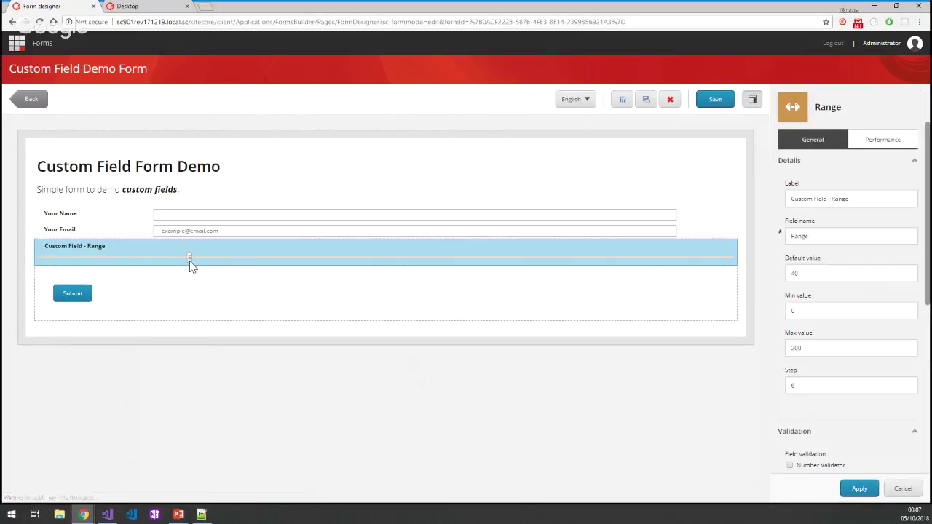
{"action": "left_click_drag", "start_coordinate": [191, 260], "coordinate": [345, 262]}
{"action": "left_click", "coordinate": [904, 488]}
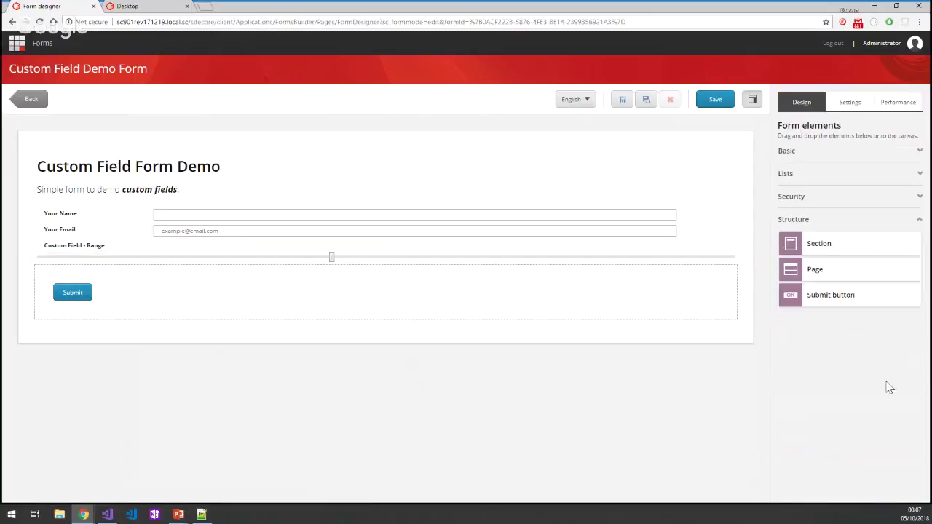
{"action": "left_click", "coordinate": [812, 158]}
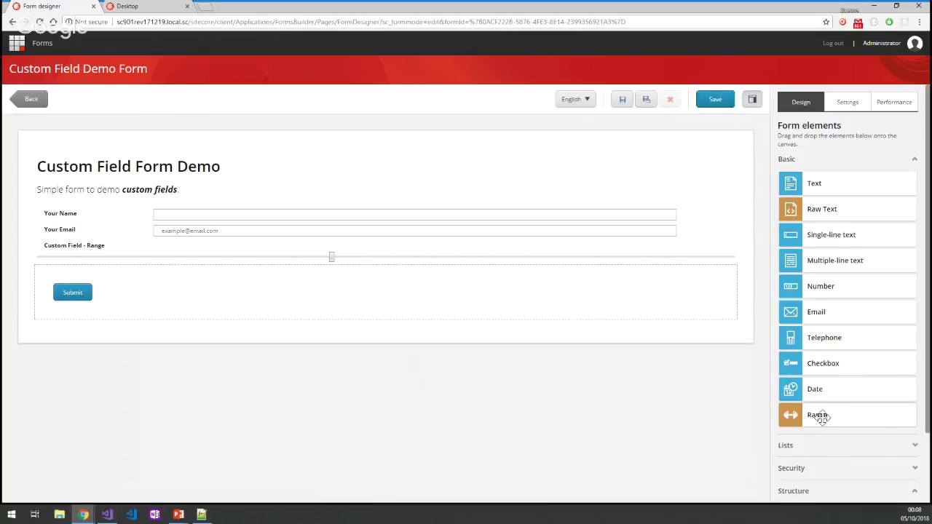
Highlight the Range field's default 40, min 0, max 200 and step 6, then select the intro text.
{"action": "left_click", "coordinate": [312, 251]}
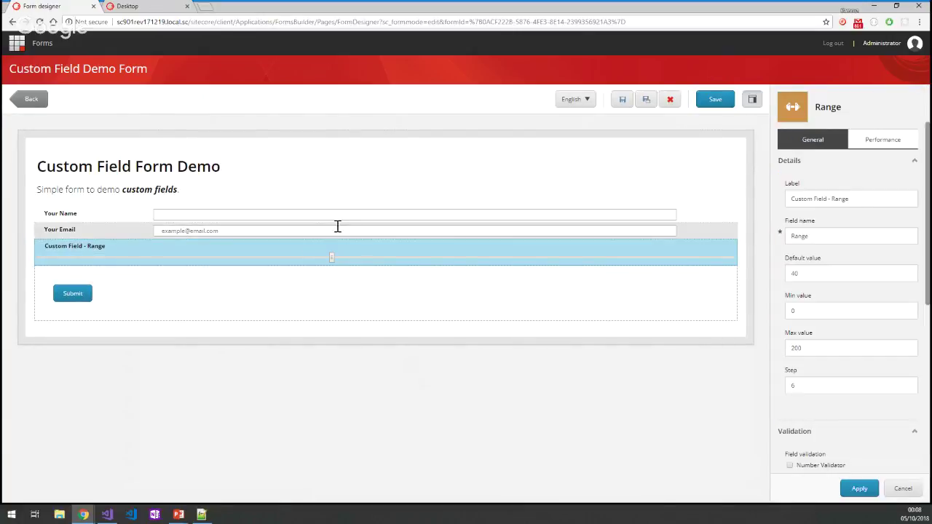
{"action": "left_click", "coordinate": [907, 273]}
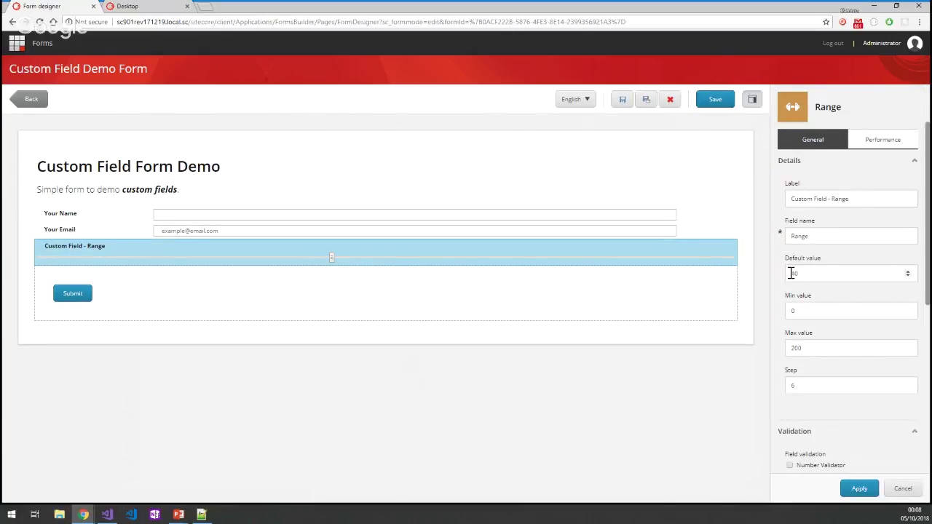
{"action": "left_click_drag", "start_coordinate": [790, 272], "coordinate": [813, 277]}
{"action": "left_click", "coordinate": [795, 310]}
{"action": "double_click", "coordinate": [795, 309]}
{"action": "double_click", "coordinate": [801, 348]}
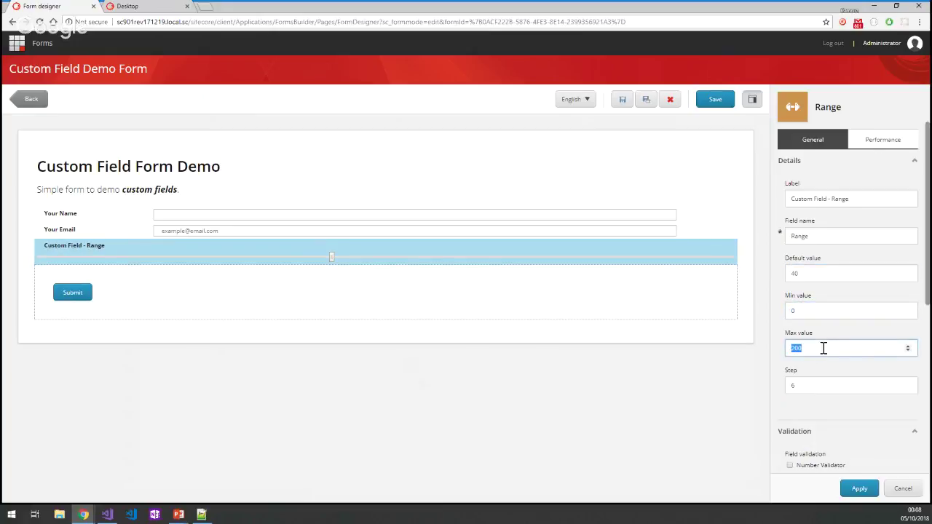
{"action": "double_click", "coordinate": [806, 385]}
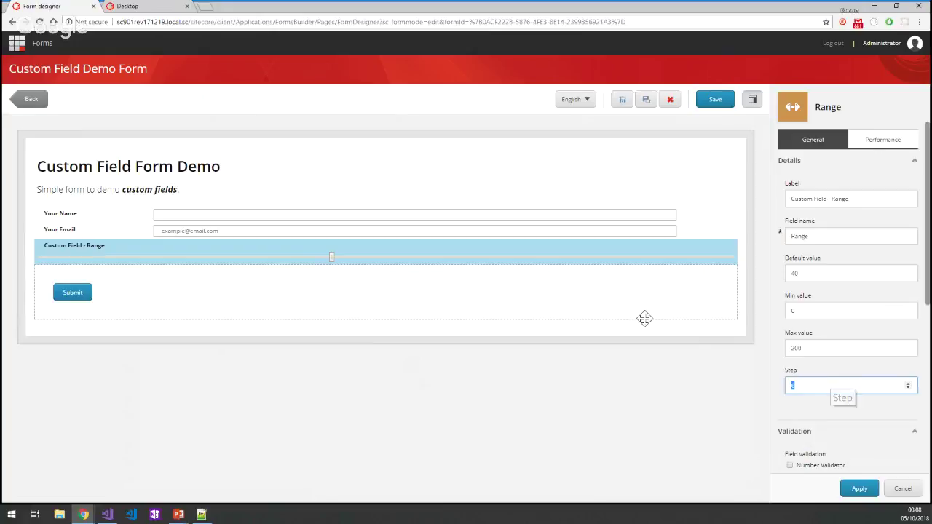
{"action": "left_click", "coordinate": [135, 186]}
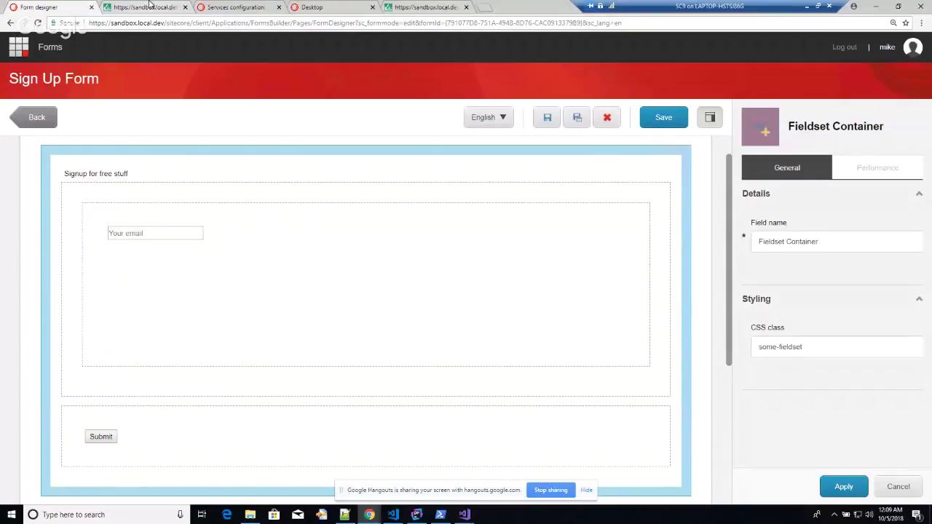
Switch to the showconfig.aspx page filtered for experienceforms.
{"action": "left_click", "coordinate": [150, 6]}
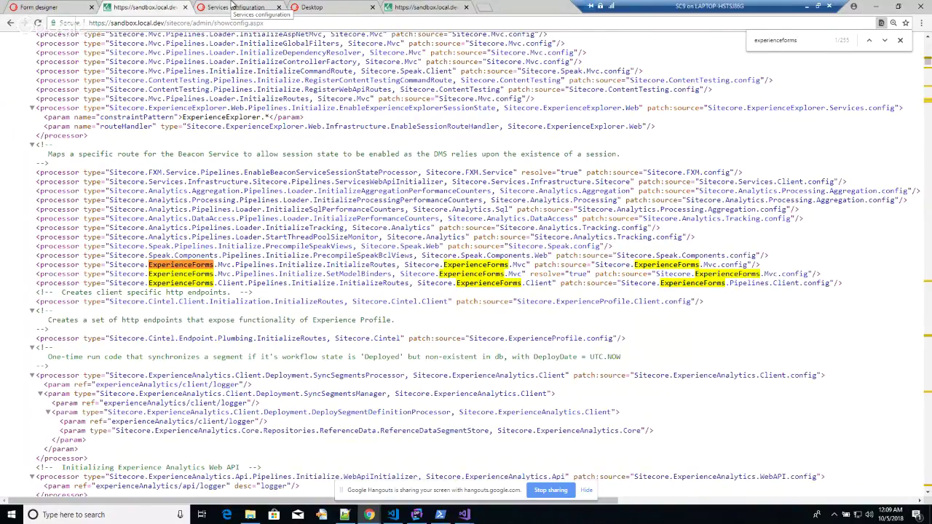
Look over the showservicesconfig.aspx service types, then go back to the Sign Up Form designer.
{"action": "left_click", "coordinate": [231, 7]}
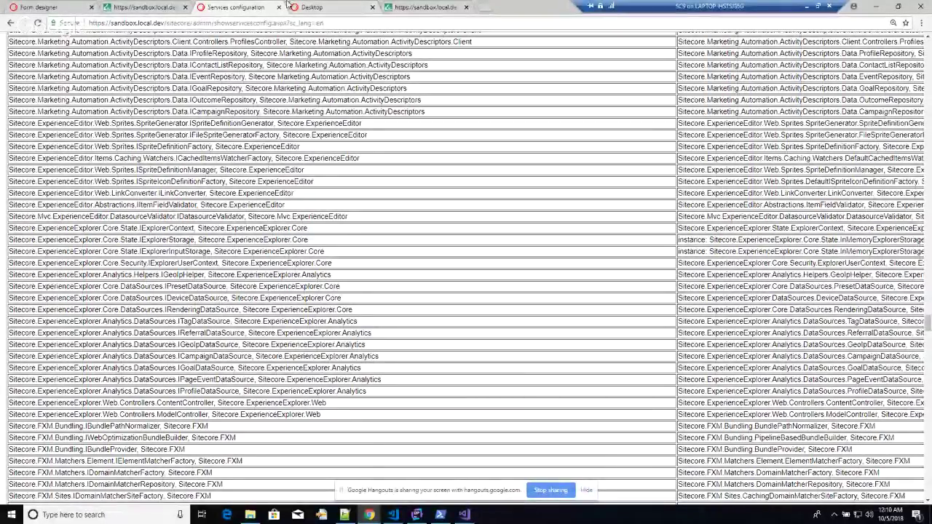
{"action": "left_click", "coordinate": [40, 7]}
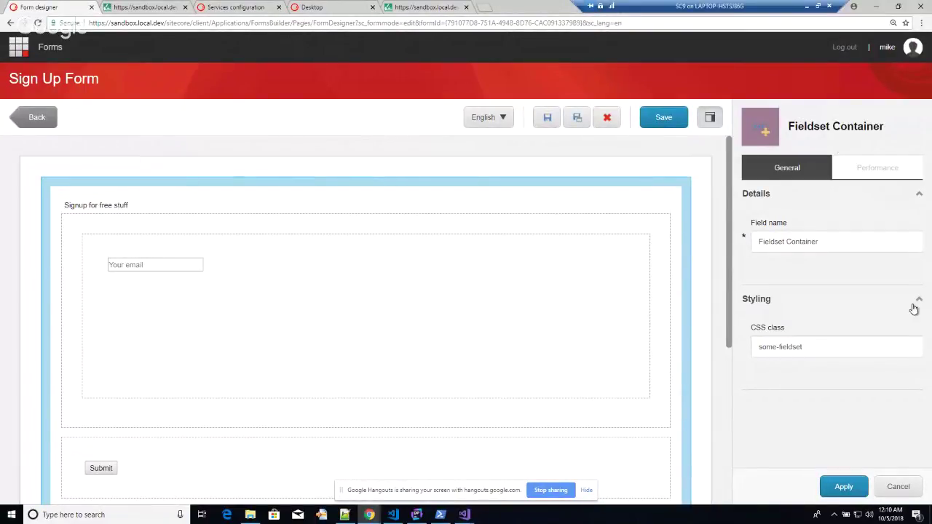
Cancel the Fieldset Container properties and bring the Structure elements into view.
{"action": "left_click", "coordinate": [909, 486]}
{"action": "scroll", "coordinate": [862, 262], "scroll_direction": "down", "scroll_amount": 2}
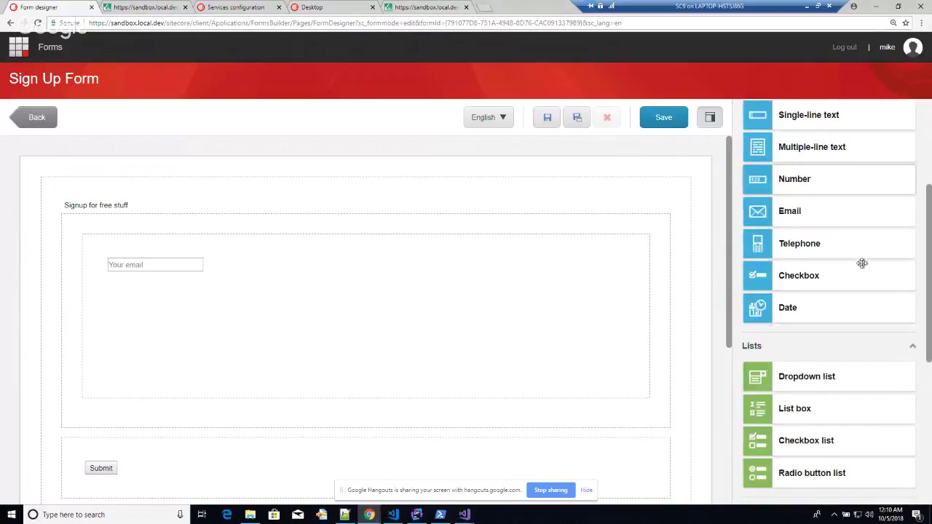
{"action": "scroll", "coordinate": [862, 263], "scroll_direction": "down", "scroll_amount": 4}
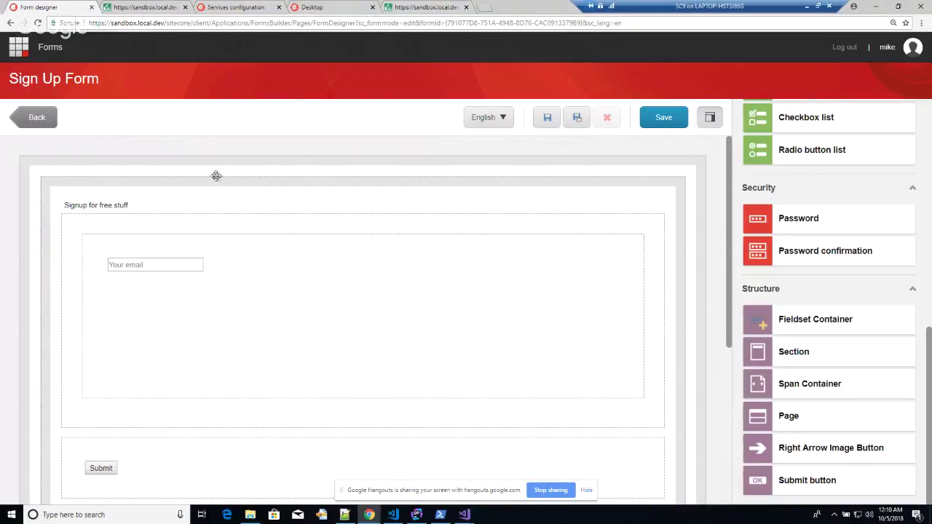
{"action": "scroll", "coordinate": [200, 251], "scroll_direction": "down", "scroll_amount": 1}
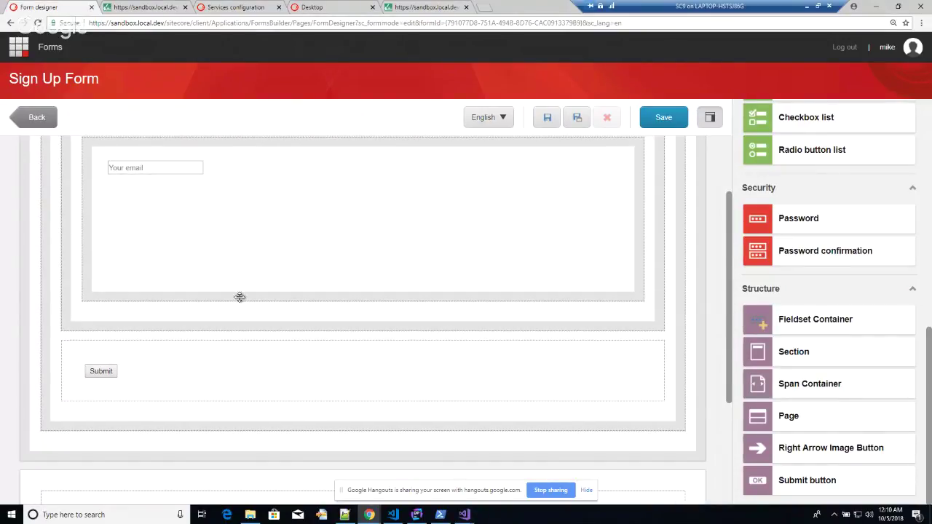
{"action": "scroll", "coordinate": [240, 296], "scroll_direction": "up", "scroll_amount": 1}
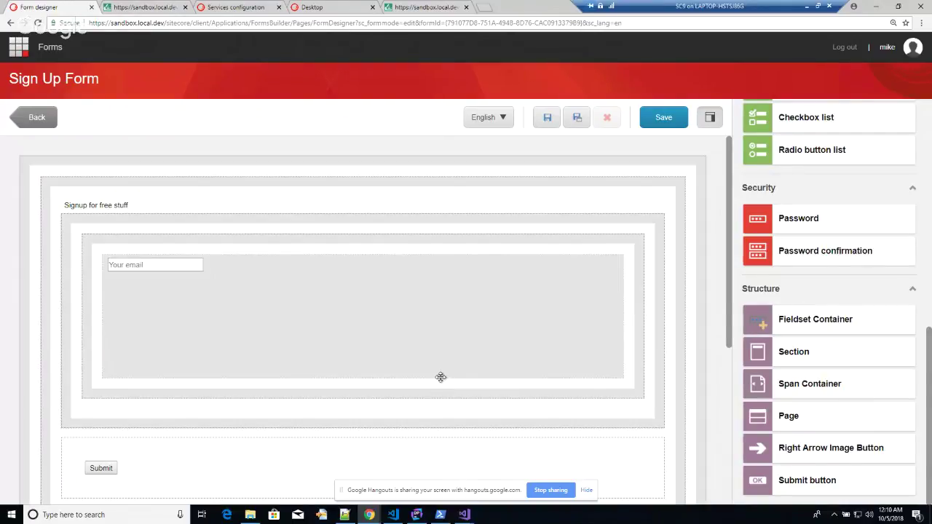
{"action": "mouse_move", "coordinate": [395, 515]}
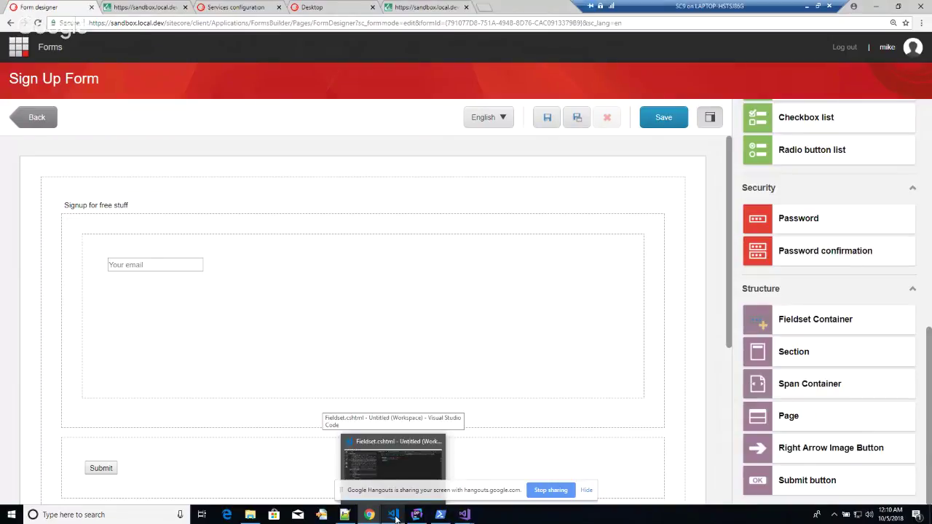
Show the Fieldset.cshtml markup in VS Code, then bring Chrome back to the front.
{"action": "left_click", "coordinate": [394, 515]}
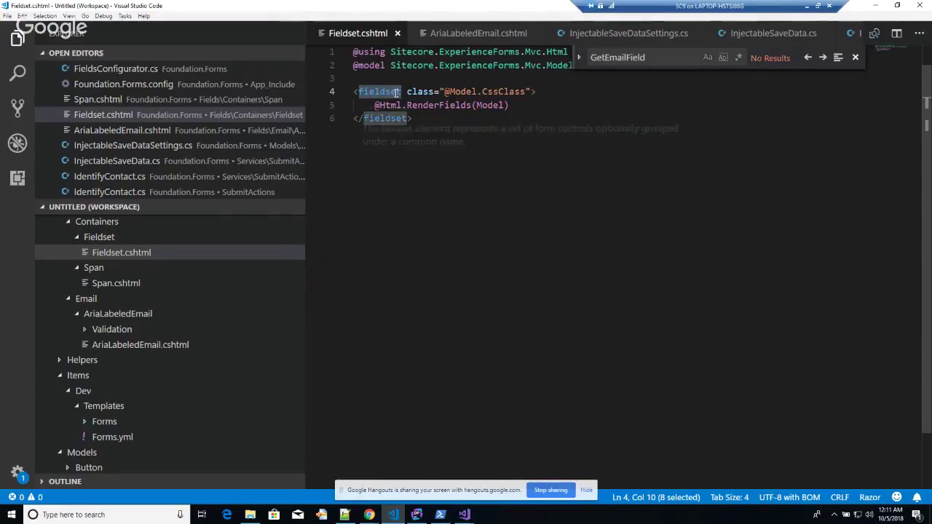
{"action": "mouse_move", "coordinate": [369, 513]}
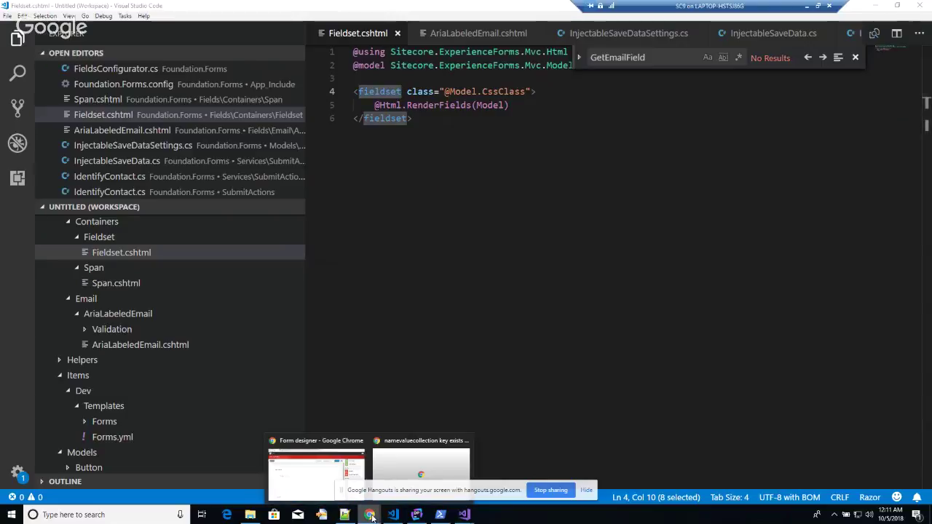
{"action": "left_click", "coordinate": [316, 461]}
Open the Fieldset Container item under Settings > Forms > Field Types > Structure.
{"action": "left_click", "coordinate": [320, 7]}
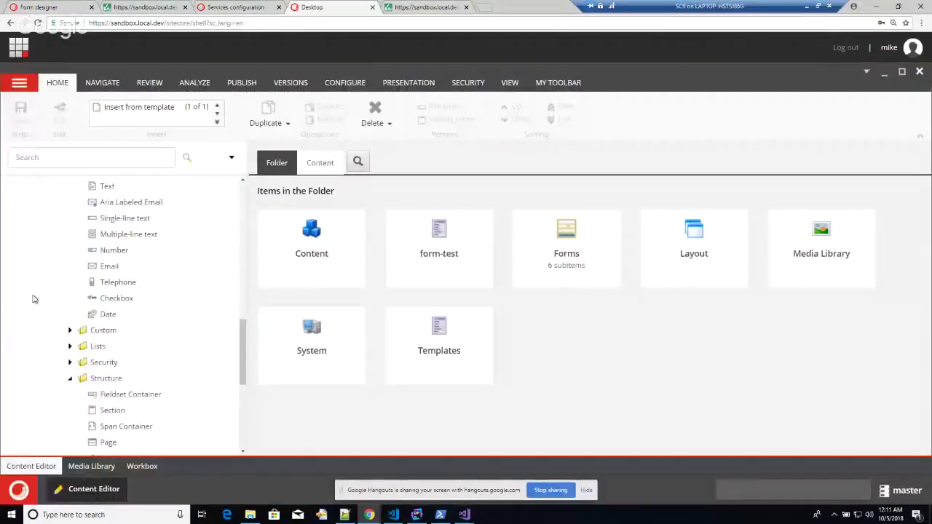
{"action": "scroll", "coordinate": [102, 316], "scroll_direction": "up", "scroll_amount": 5}
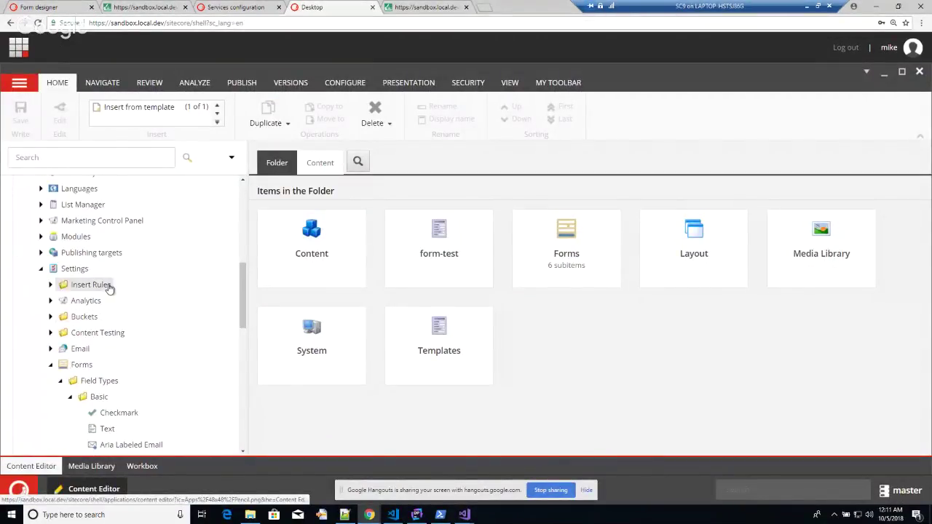
{"action": "scroll", "coordinate": [103, 284], "scroll_direction": "down", "scroll_amount": 5}
{"action": "scroll", "coordinate": [66, 200], "scroll_direction": "up", "scroll_amount": 1}
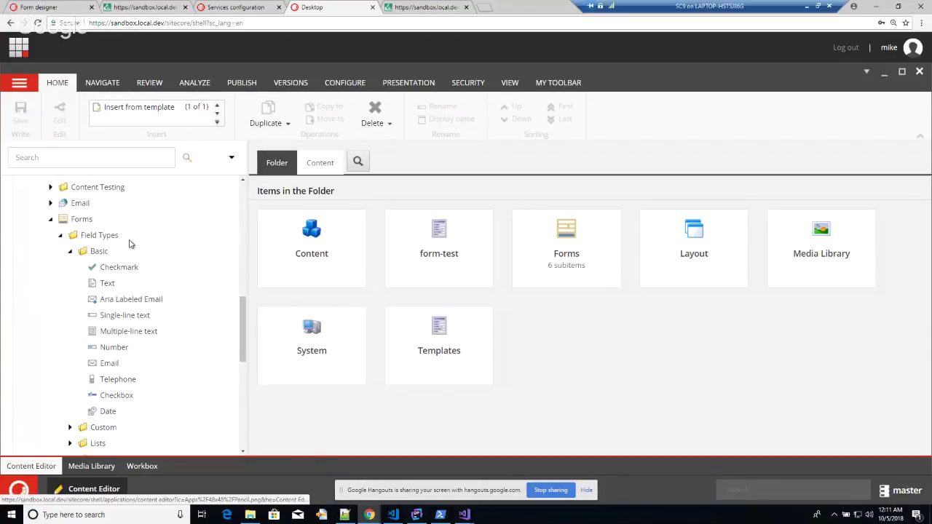
{"action": "scroll", "coordinate": [125, 265], "scroll_direction": "down", "scroll_amount": 1}
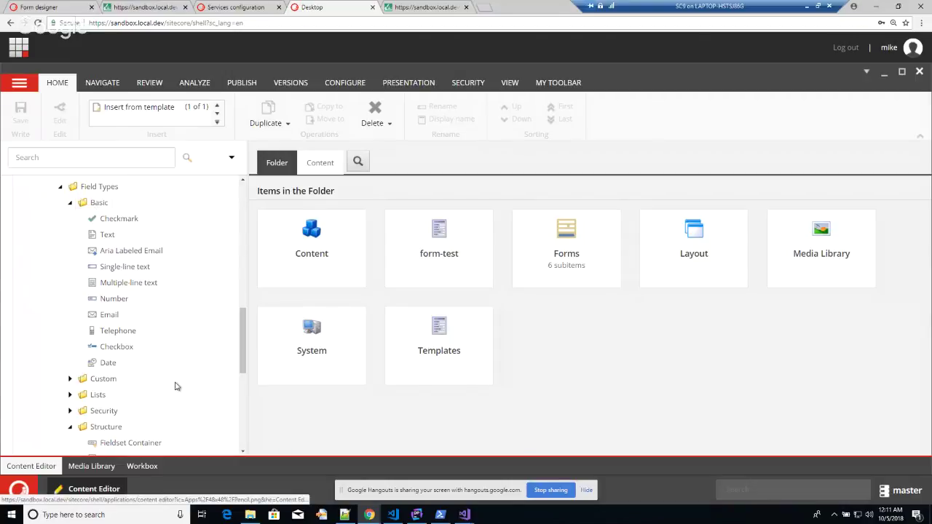
{"action": "scroll", "coordinate": [161, 305], "scroll_direction": "down", "scroll_amount": 3}
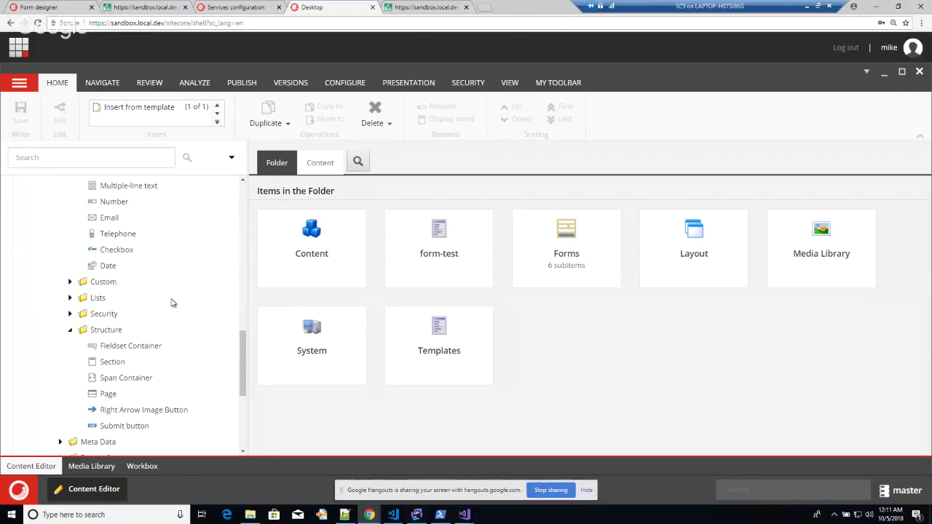
{"action": "scroll", "coordinate": [172, 302], "scroll_direction": "up", "scroll_amount": 1}
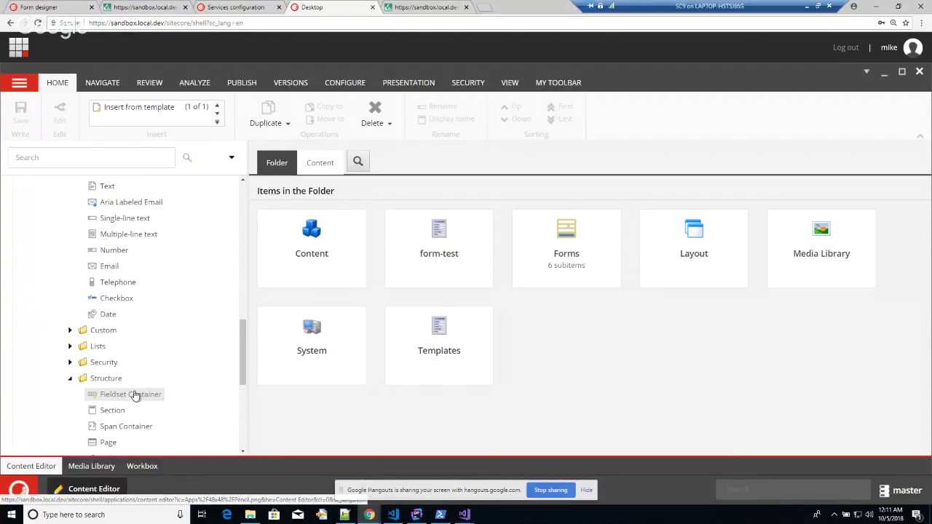
{"action": "left_click", "coordinate": [158, 396]}
Highlight its View Path Fieldset.cshtml and Model Type FieldViewModel values.
{"action": "scroll", "coordinate": [478, 319], "scroll_direction": "down", "scroll_amount": 3}
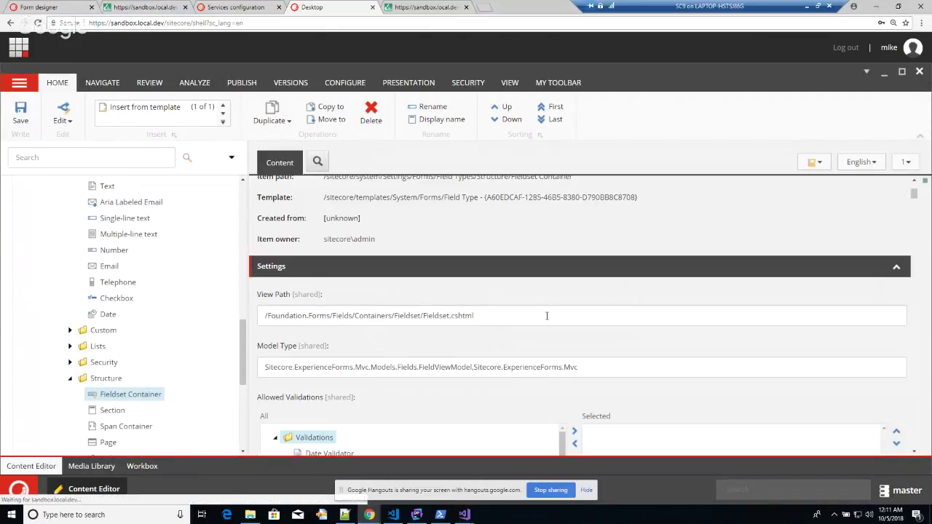
{"action": "left_click_drag", "start_coordinate": [547, 315], "coordinate": [255, 301]}
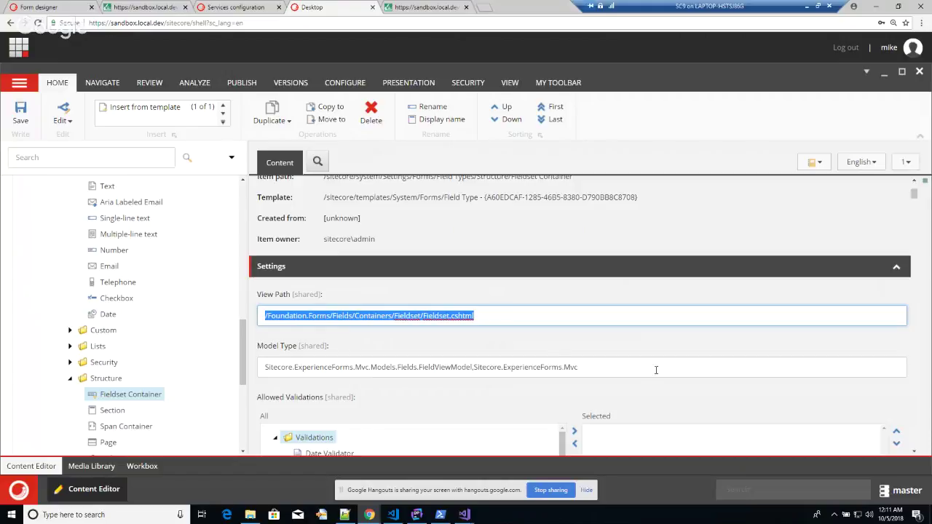
{"action": "scroll", "coordinate": [470, 342], "scroll_direction": "down", "scroll_amount": 2}
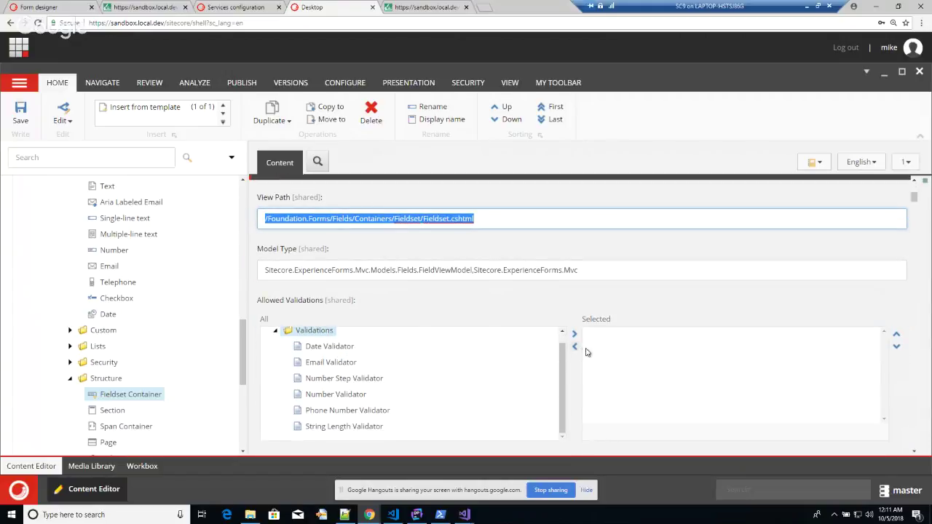
{"action": "scroll", "coordinate": [582, 354], "scroll_direction": "down", "scroll_amount": 2}
{"action": "scroll", "coordinate": [572, 366], "scroll_direction": "down", "scroll_amount": 2}
{"action": "scroll", "coordinate": [572, 365], "scroll_direction": "up", "scroll_amount": 6}
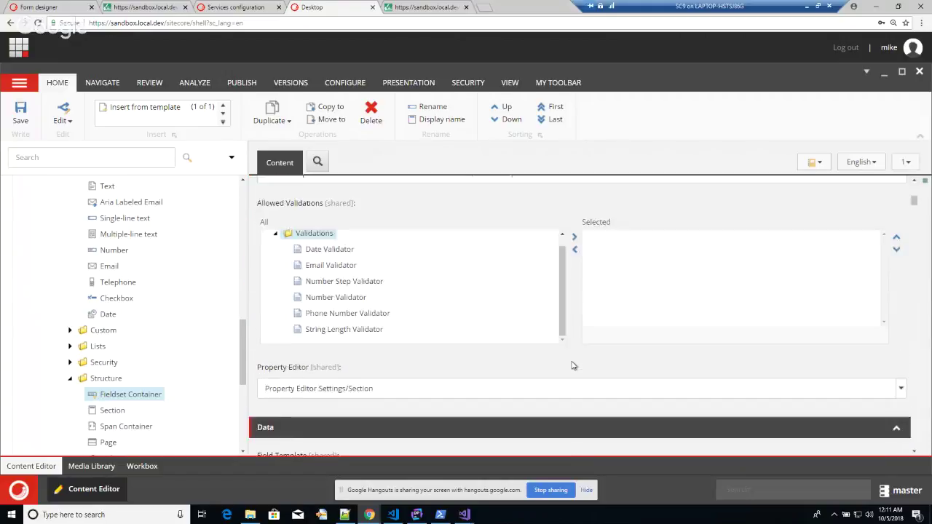
{"action": "left_click_drag", "start_coordinate": [629, 370], "coordinate": [260, 332]}
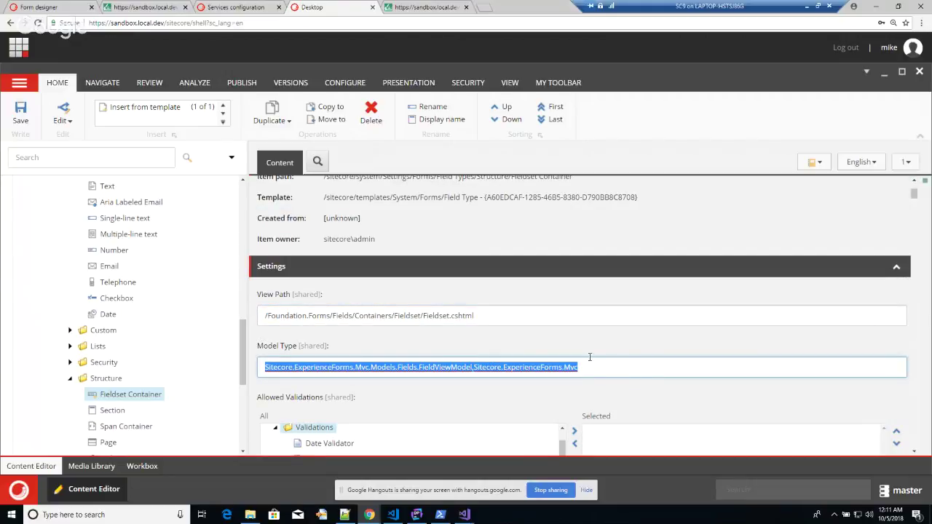
{"action": "scroll", "coordinate": [589, 355], "scroll_direction": "down", "scroll_amount": 3}
{"action": "scroll", "coordinate": [509, 379], "scroll_direction": "down", "scroll_amount": 2}
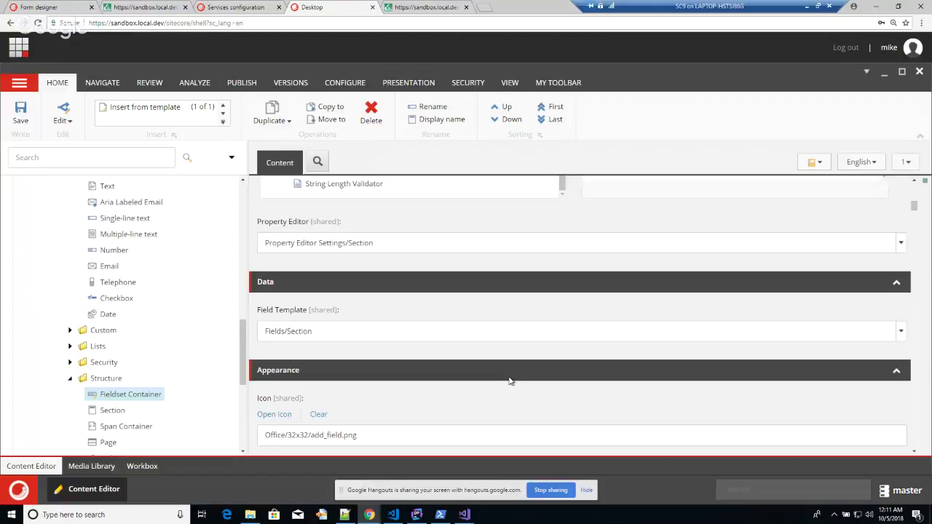
{"action": "scroll", "coordinate": [511, 380], "scroll_direction": "up", "scroll_amount": 3}
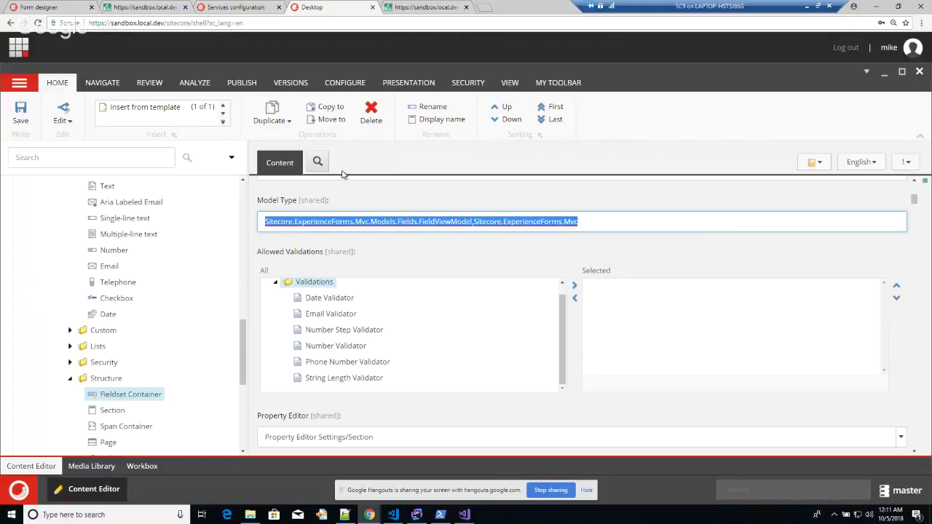
Inspect the Fieldset Container and Span Container in the Sign Up Form, then open Span.cshtml.
{"action": "left_click", "coordinate": [84, 7]}
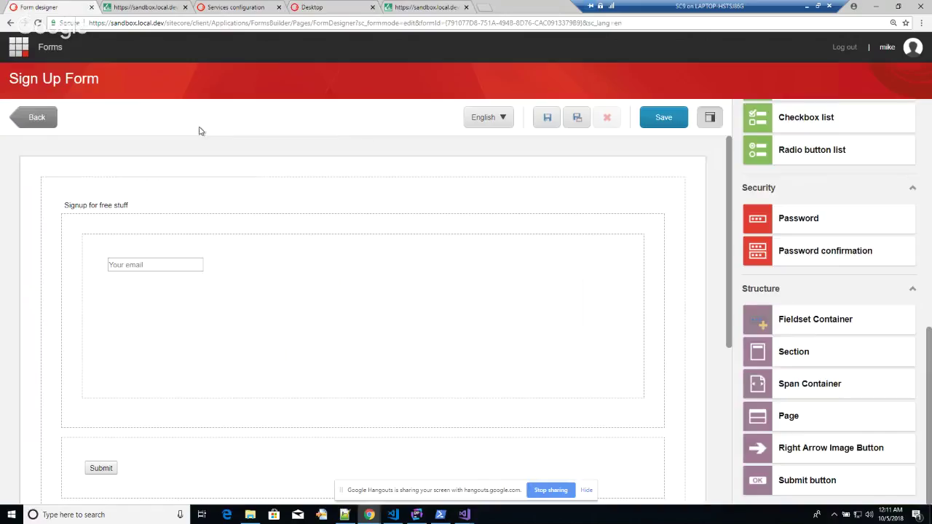
{"action": "left_click", "coordinate": [170, 181]}
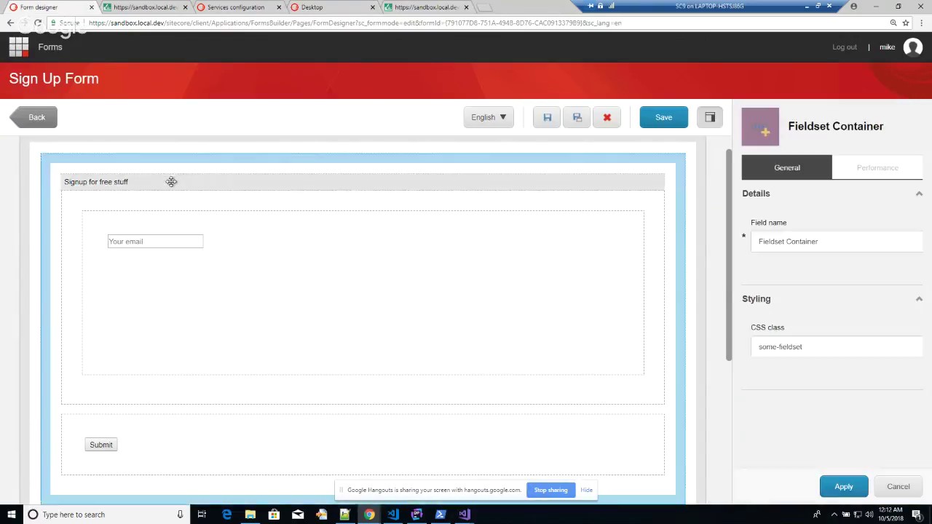
{"action": "left_click", "coordinate": [211, 179]}
{"action": "left_click", "coordinate": [216, 169]}
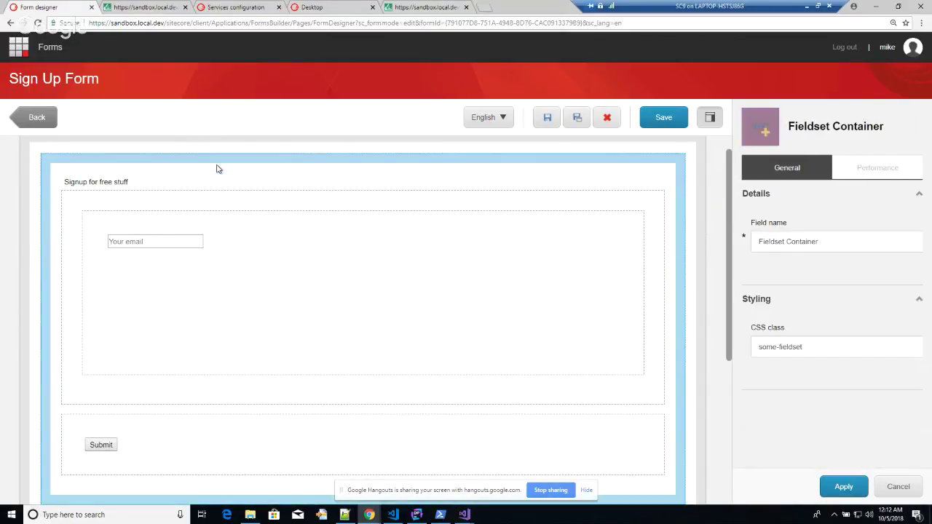
{"action": "left_click", "coordinate": [243, 198]}
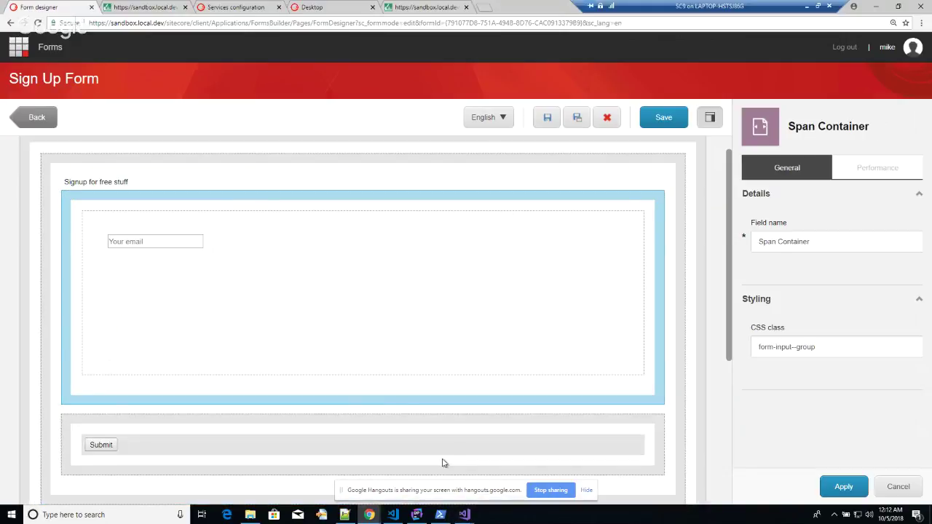
{"action": "left_click", "coordinate": [393, 514]}
{"action": "left_click", "coordinate": [116, 282]}
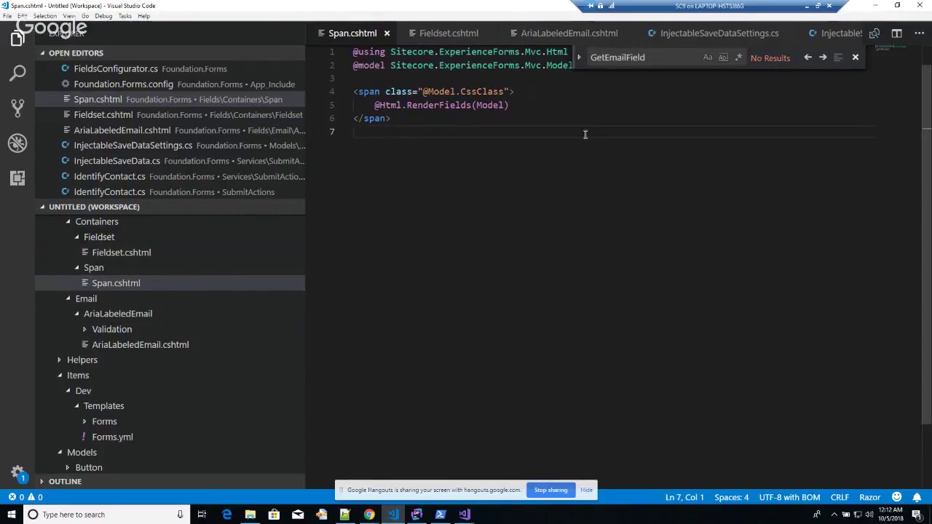
{"action": "double_click", "coordinate": [371, 91]}
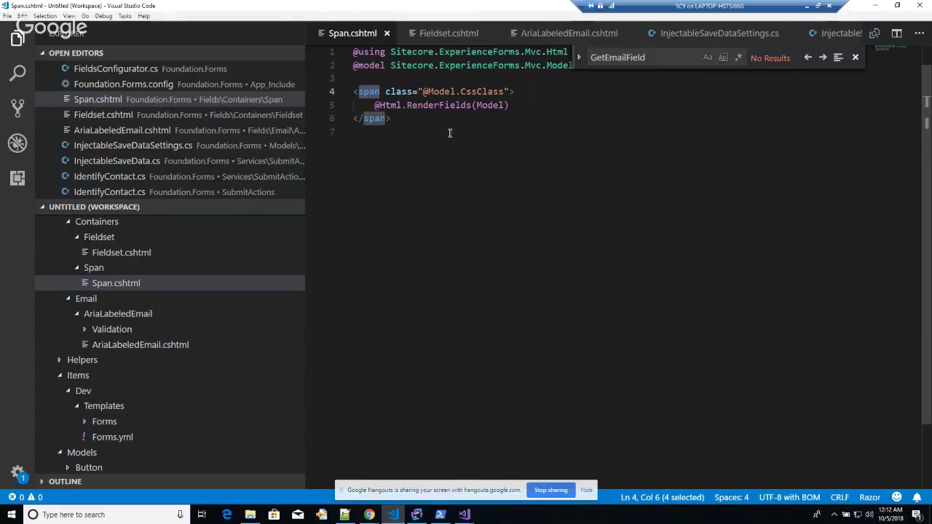
{"action": "left_click", "coordinate": [538, 106]}
{"action": "left_click", "coordinate": [412, 105], "text": "shift"}
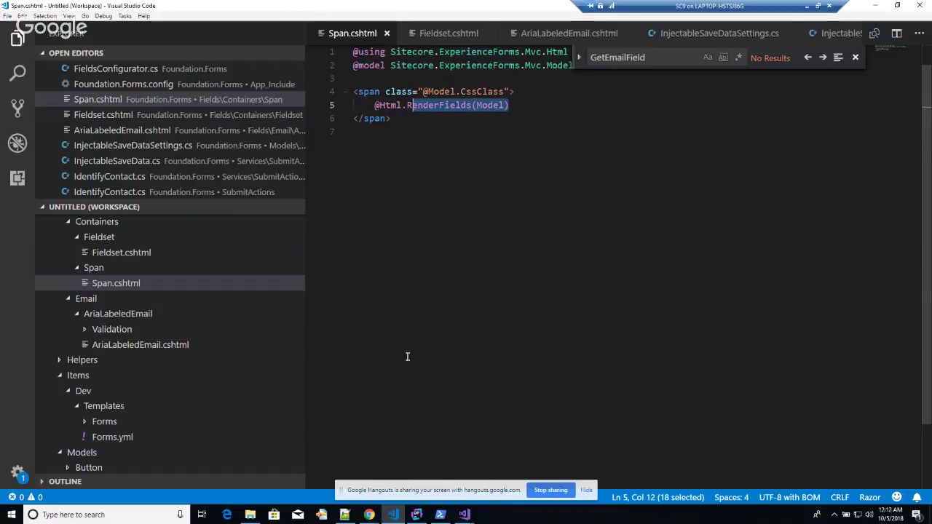
{"action": "mouse_move", "coordinate": [369, 515]}
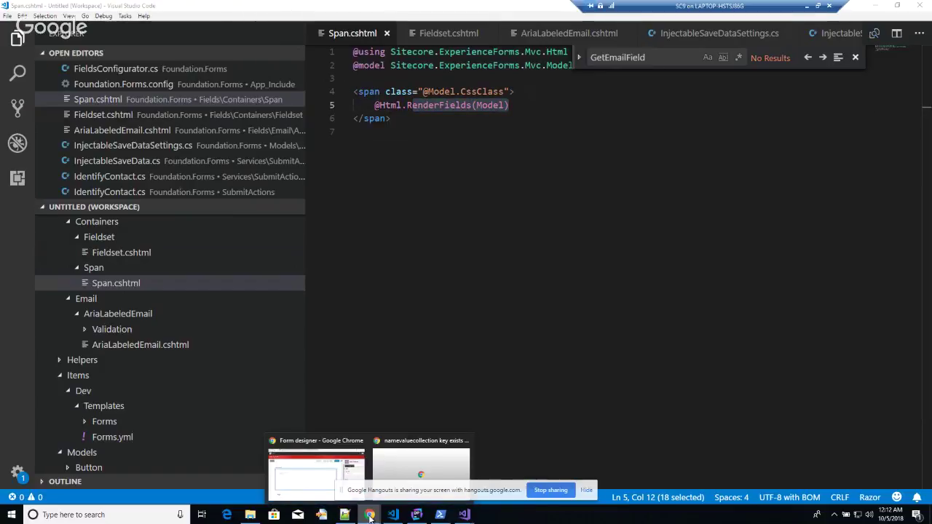
{"action": "left_click", "coordinate": [309, 470]}
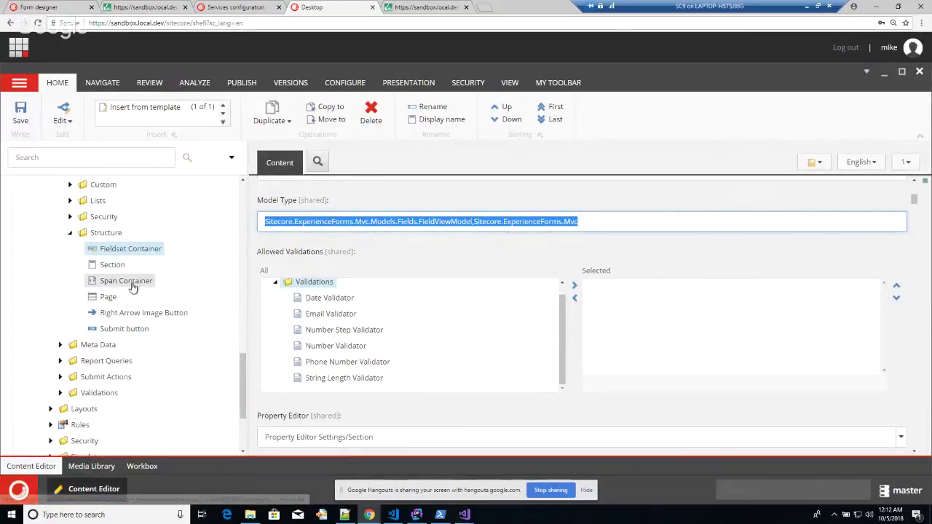
Check Span Container's Span.cshtml view path and Model Type, then return to the services configuration page.
{"action": "left_click", "coordinate": [102, 280]}
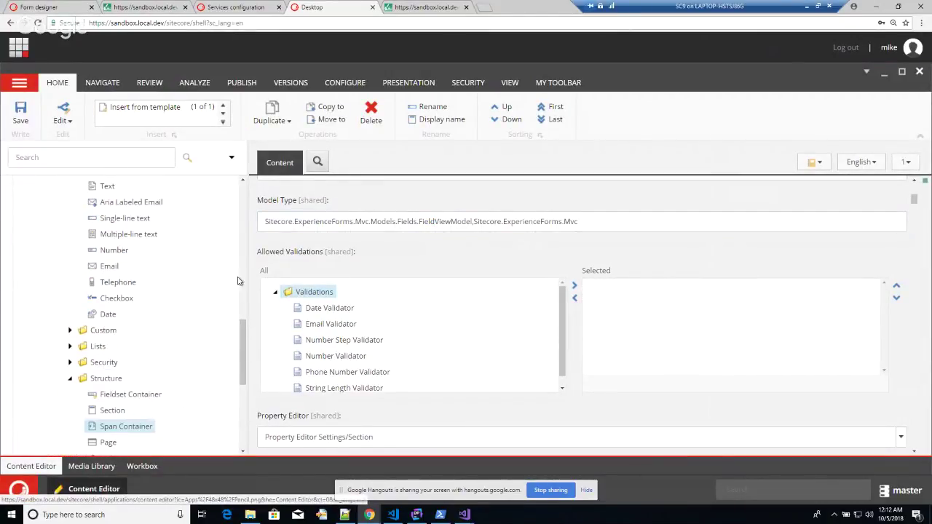
{"action": "scroll", "coordinate": [591, 269], "scroll_direction": "up", "scroll_amount": 2}
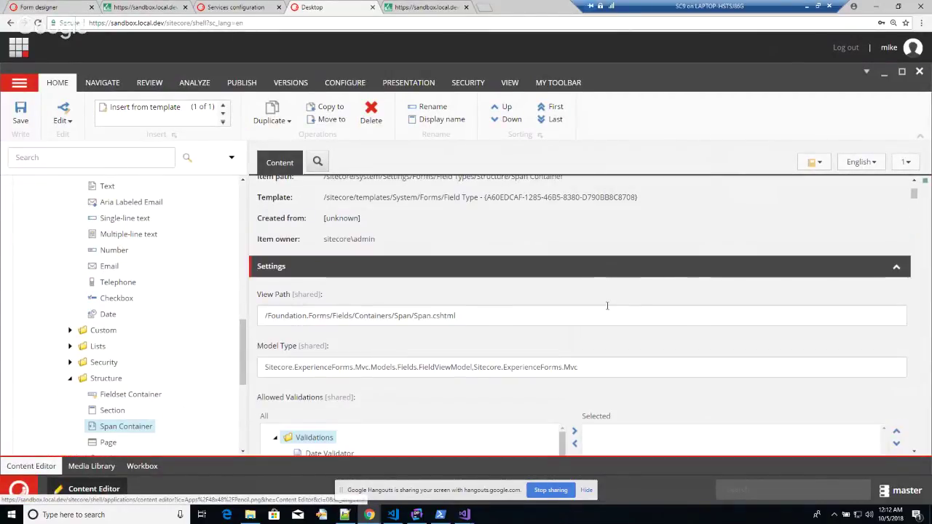
{"action": "scroll", "coordinate": [610, 307], "scroll_direction": "down", "scroll_amount": 4}
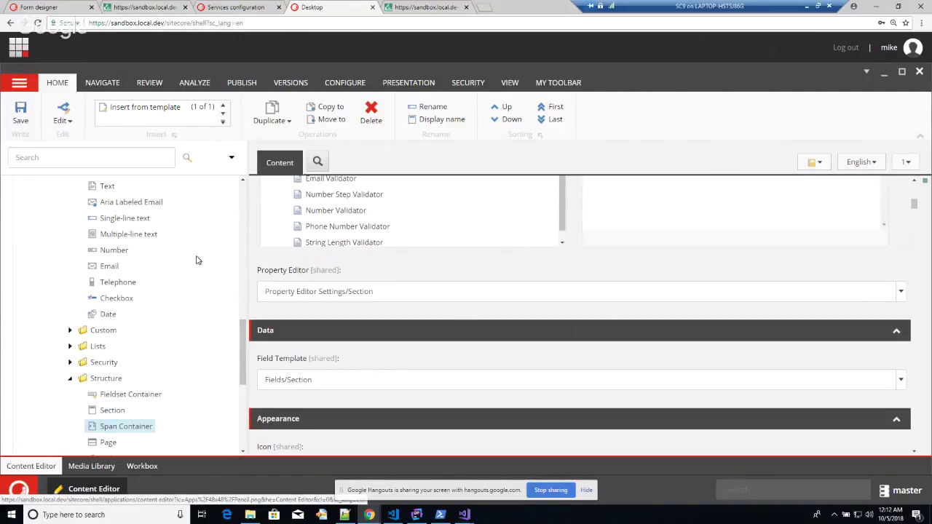
{"action": "scroll", "coordinate": [180, 260], "scroll_direction": "up", "scroll_amount": 3}
{"action": "scroll", "coordinate": [178, 259], "scroll_direction": "down", "scroll_amount": 1}
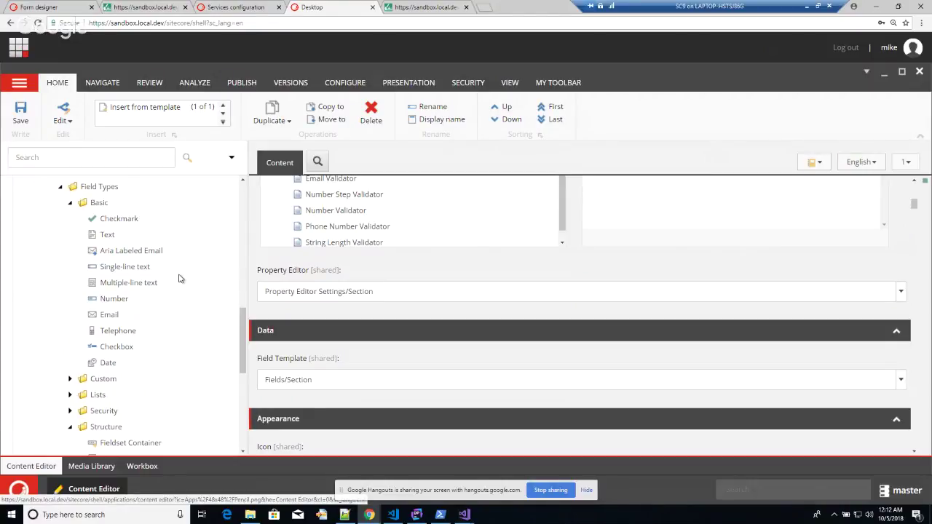
{"action": "scroll", "coordinate": [444, 378], "scroll_direction": "up", "scroll_amount": 5}
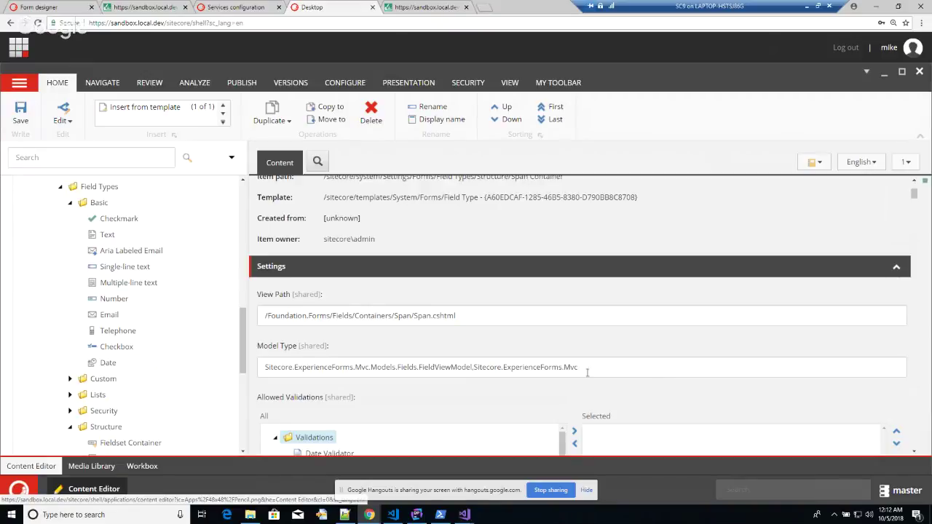
{"action": "left_click_drag", "start_coordinate": [587, 372], "coordinate": [265, 367]}
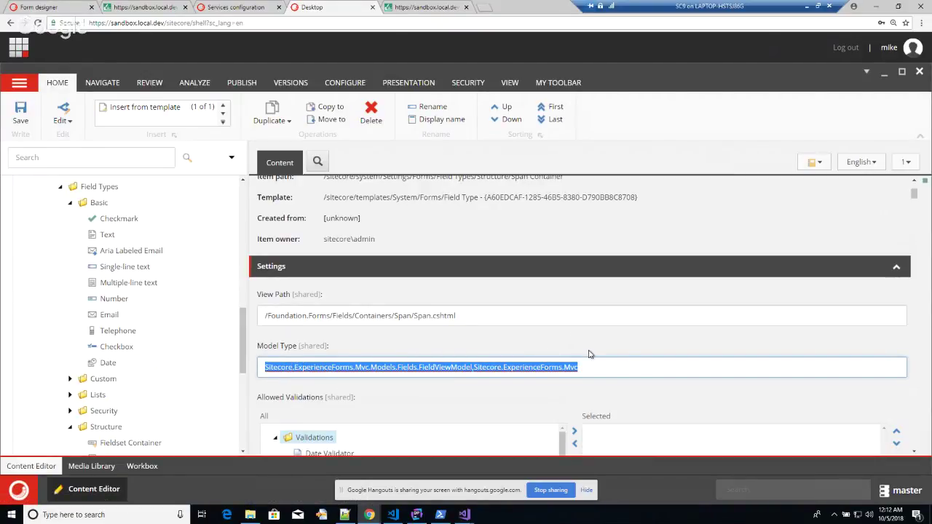
{"action": "left_click", "coordinate": [579, 395]}
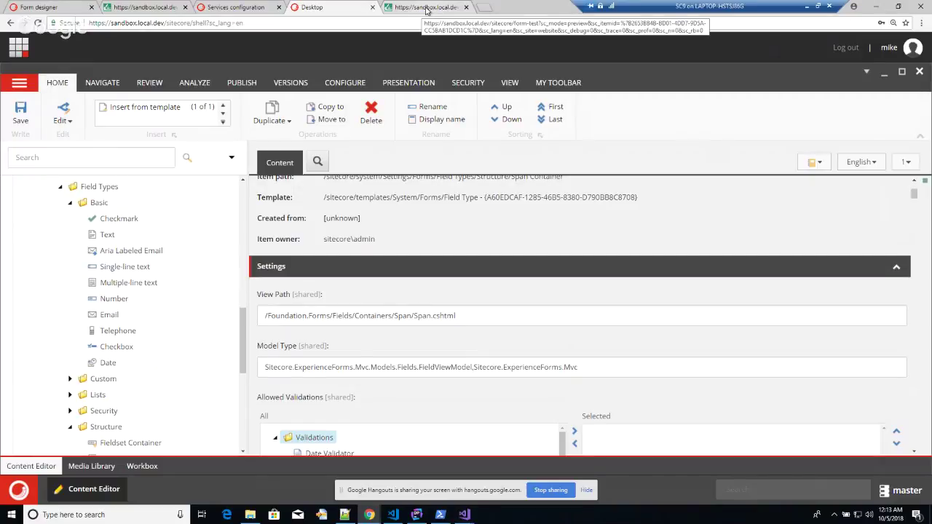
{"action": "left_click", "coordinate": [228, 7]}
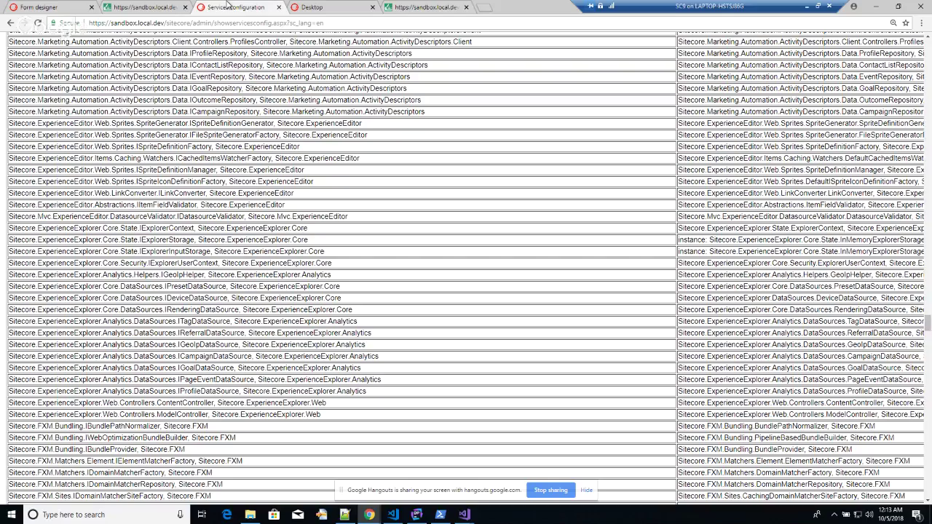